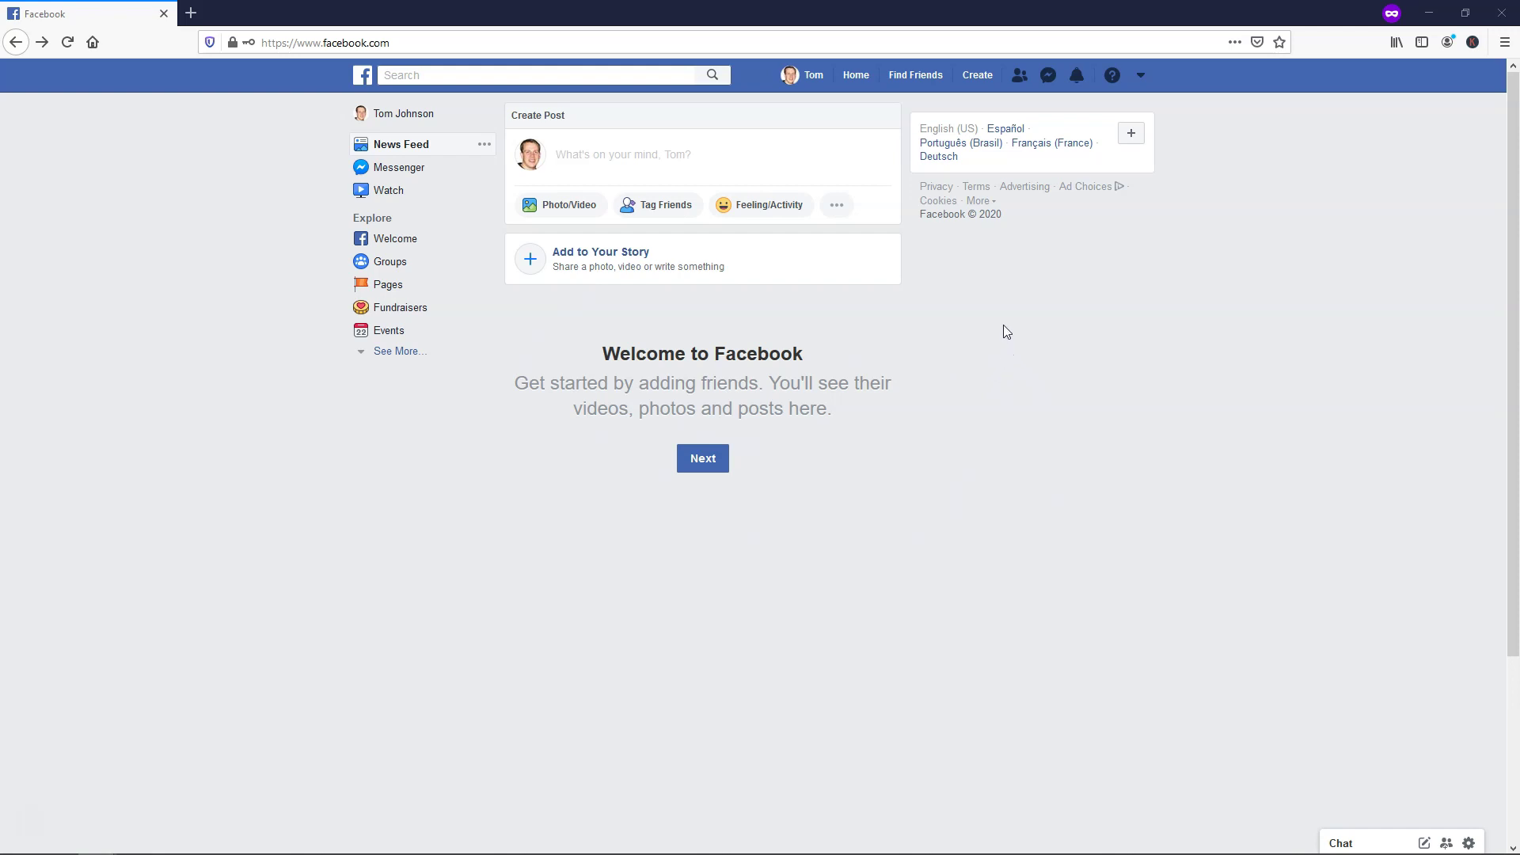
# Step: Start creating a new Facebook Page
pyautogui.click(976, 80)
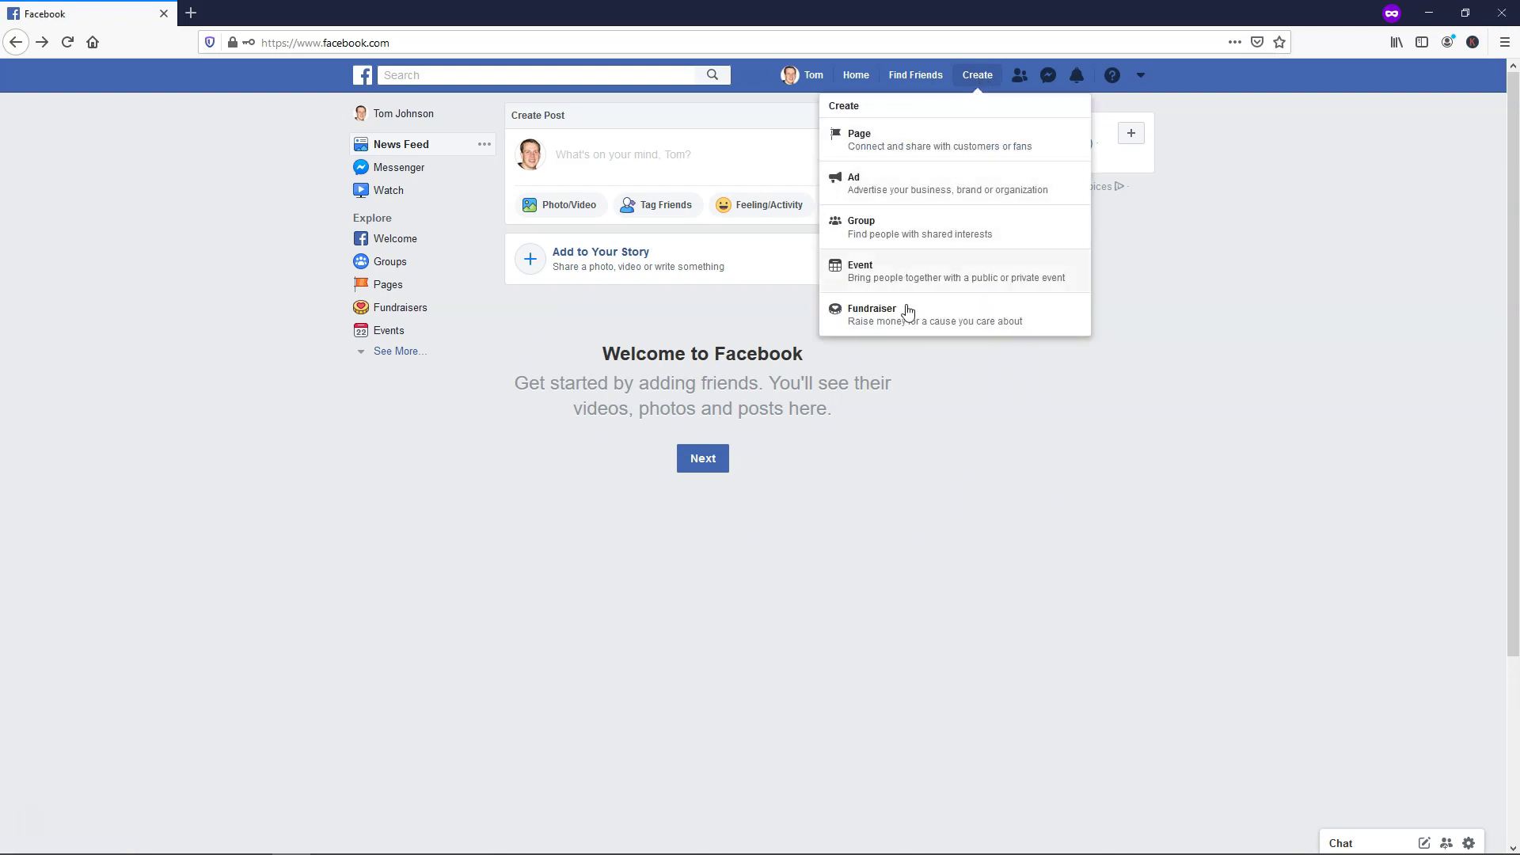
pyautogui.click(914, 136)
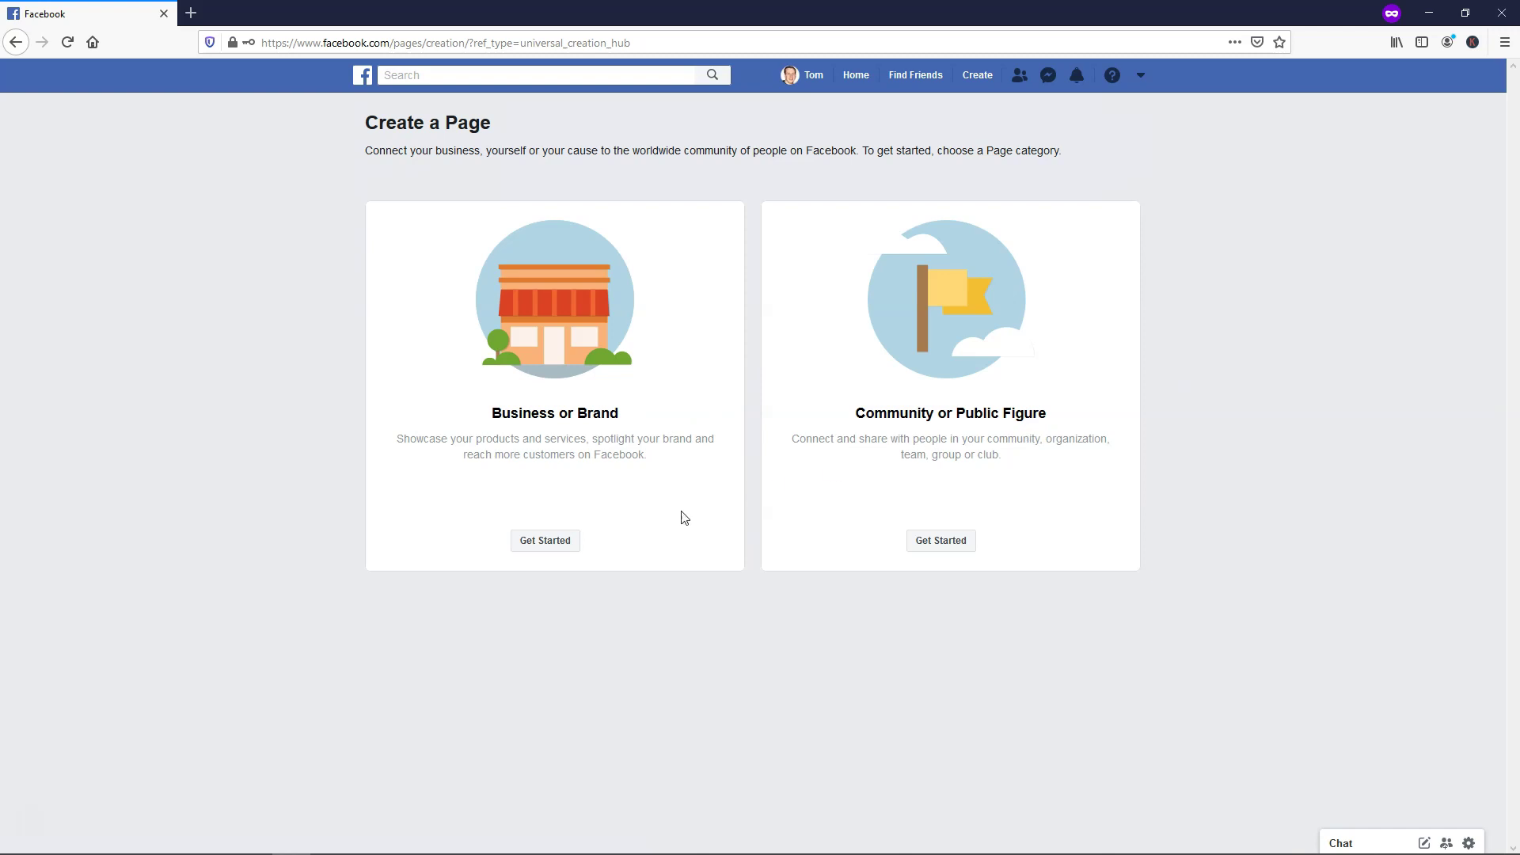
pyautogui.click(545, 540)
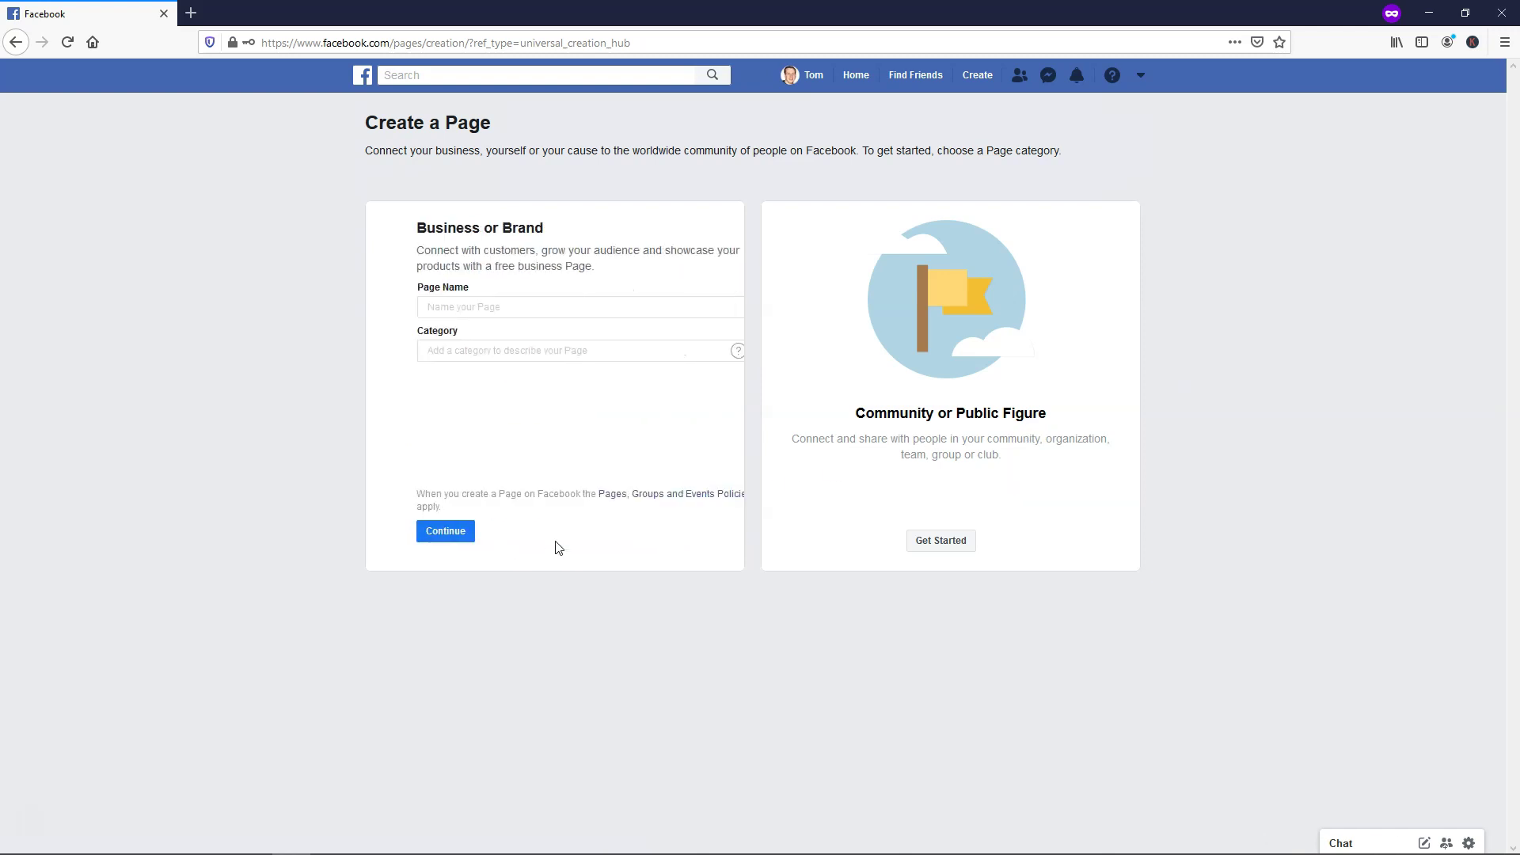
pyautogui.click(465, 309)
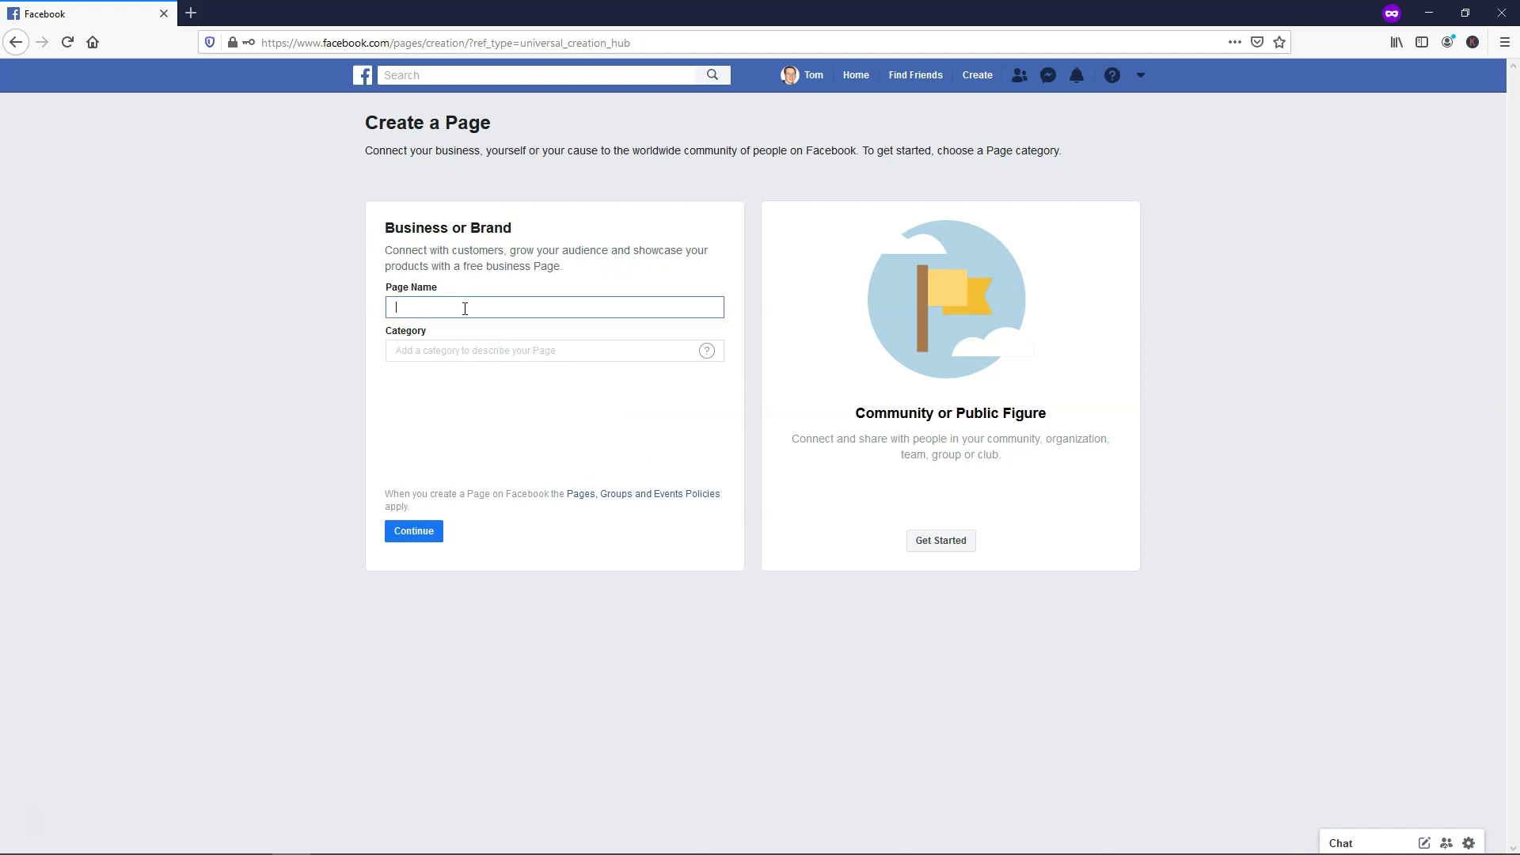
pyautogui.write("Tom's Web Design")
pyautogui.click(447, 354)
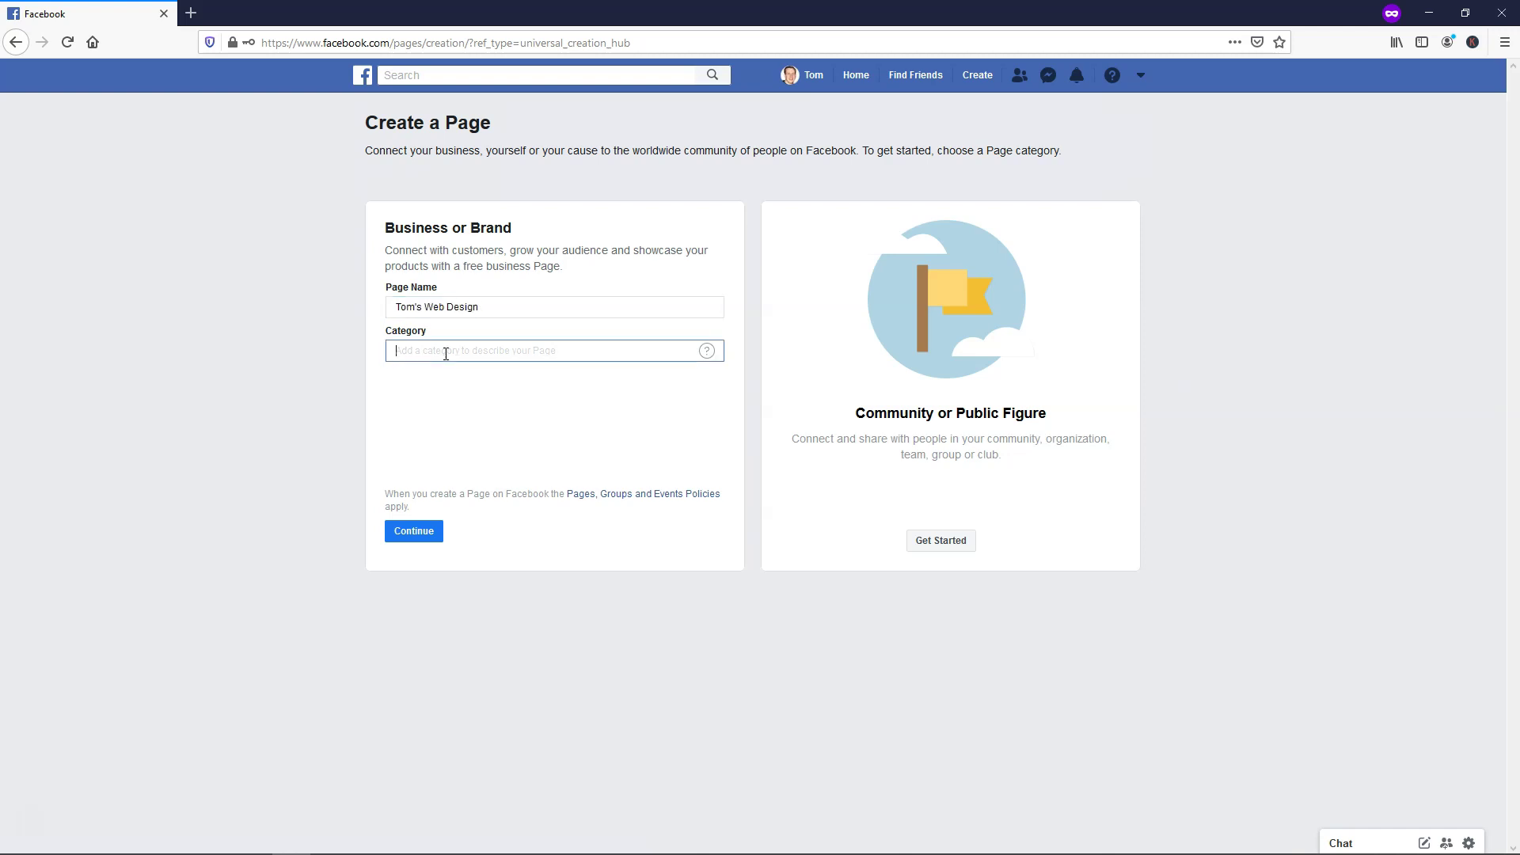
pyautogui.write('web des')
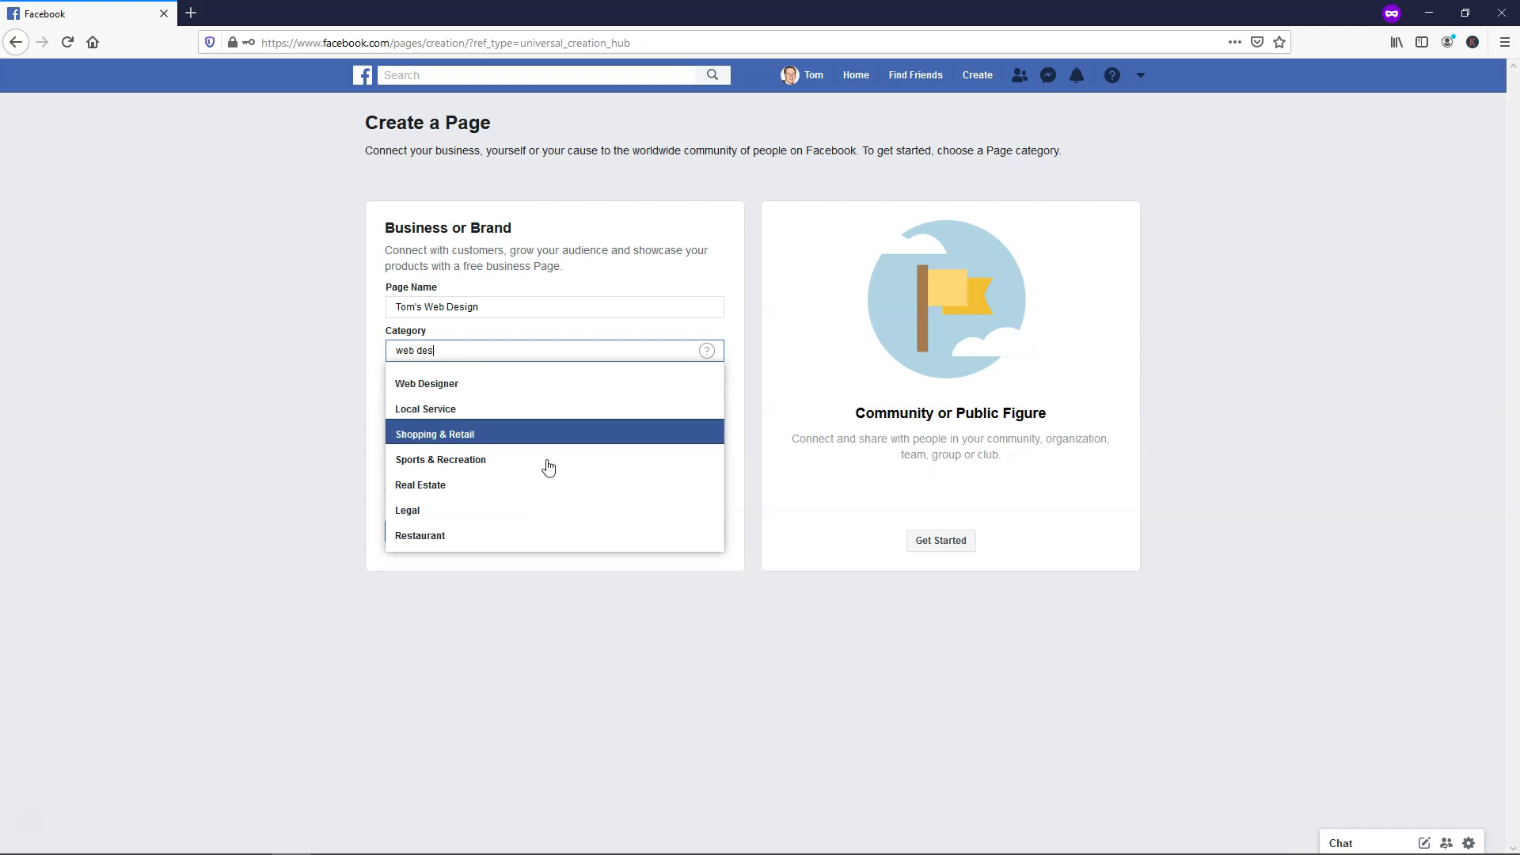
# Step: Create a Community or Public Figure page named "WP With Tom" in the Website category
pyautogui.click(942, 547)
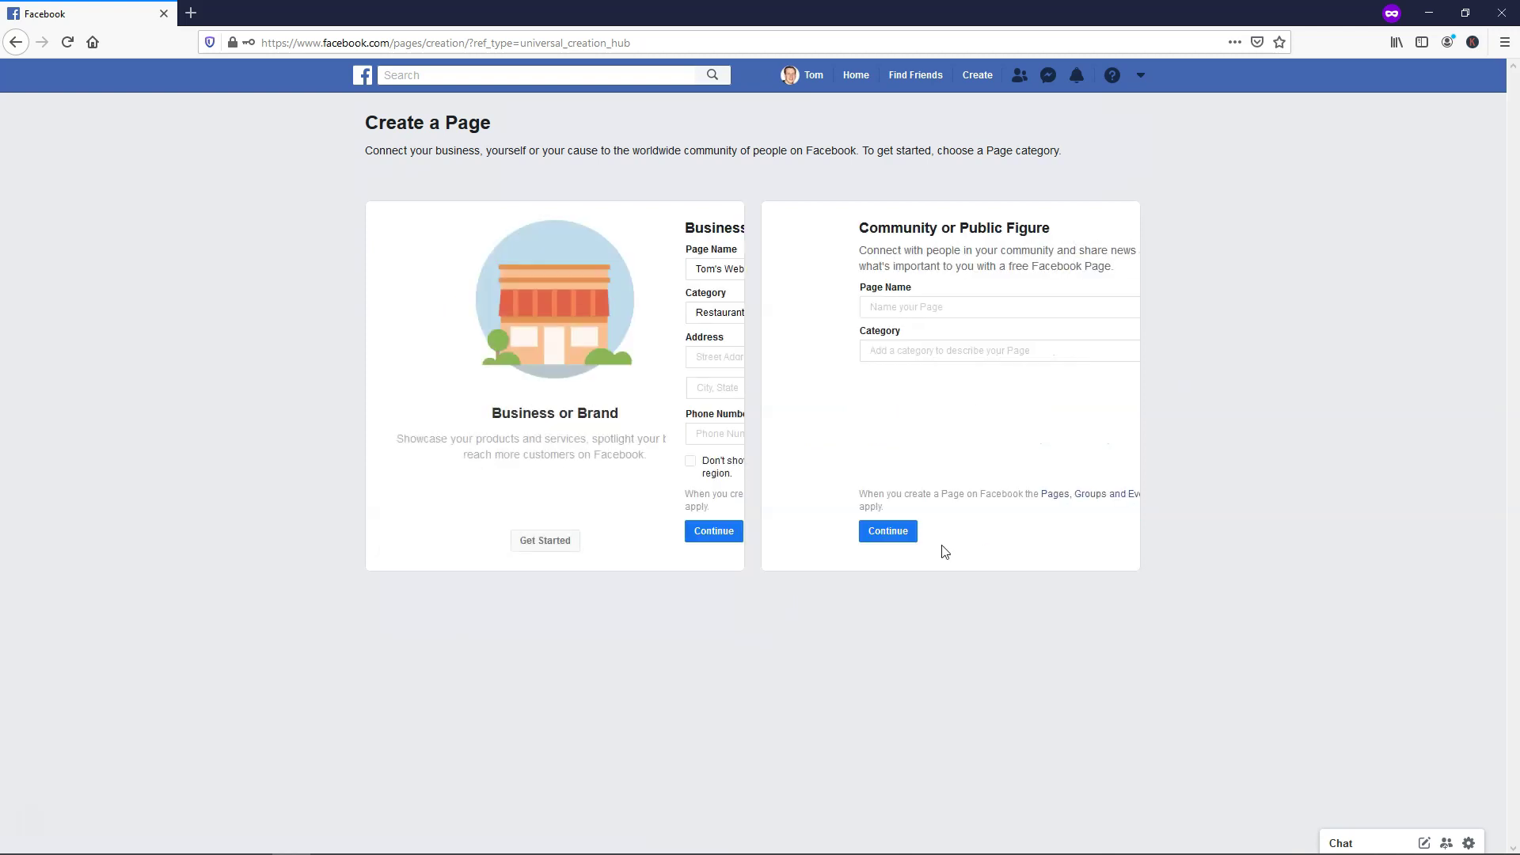
pyautogui.click(823, 310)
pyautogui.write('WP With Tom')
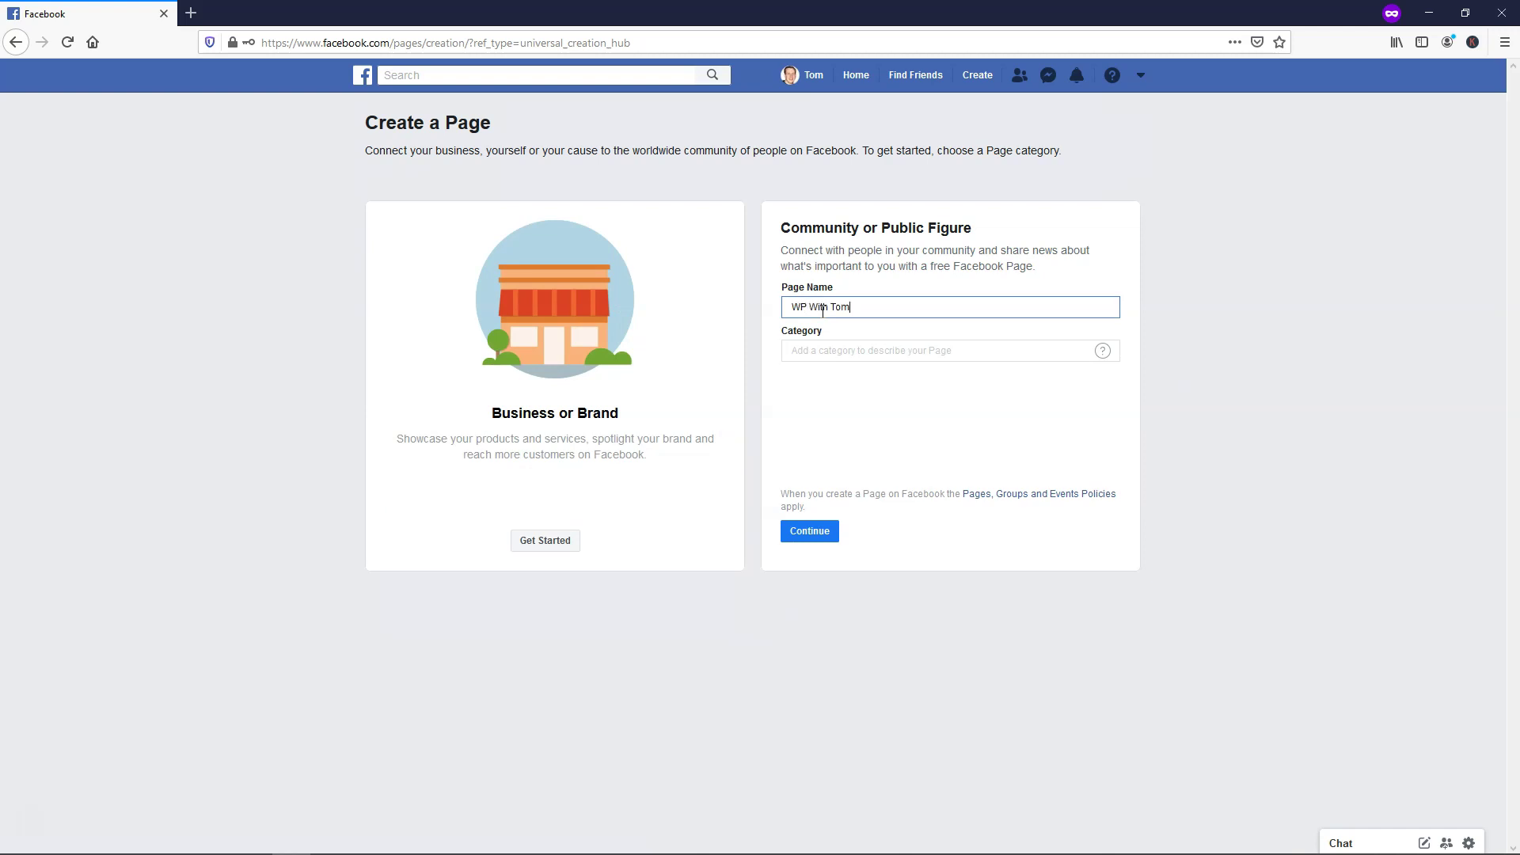
pyautogui.click(827, 352)
pyautogui.write('webs')
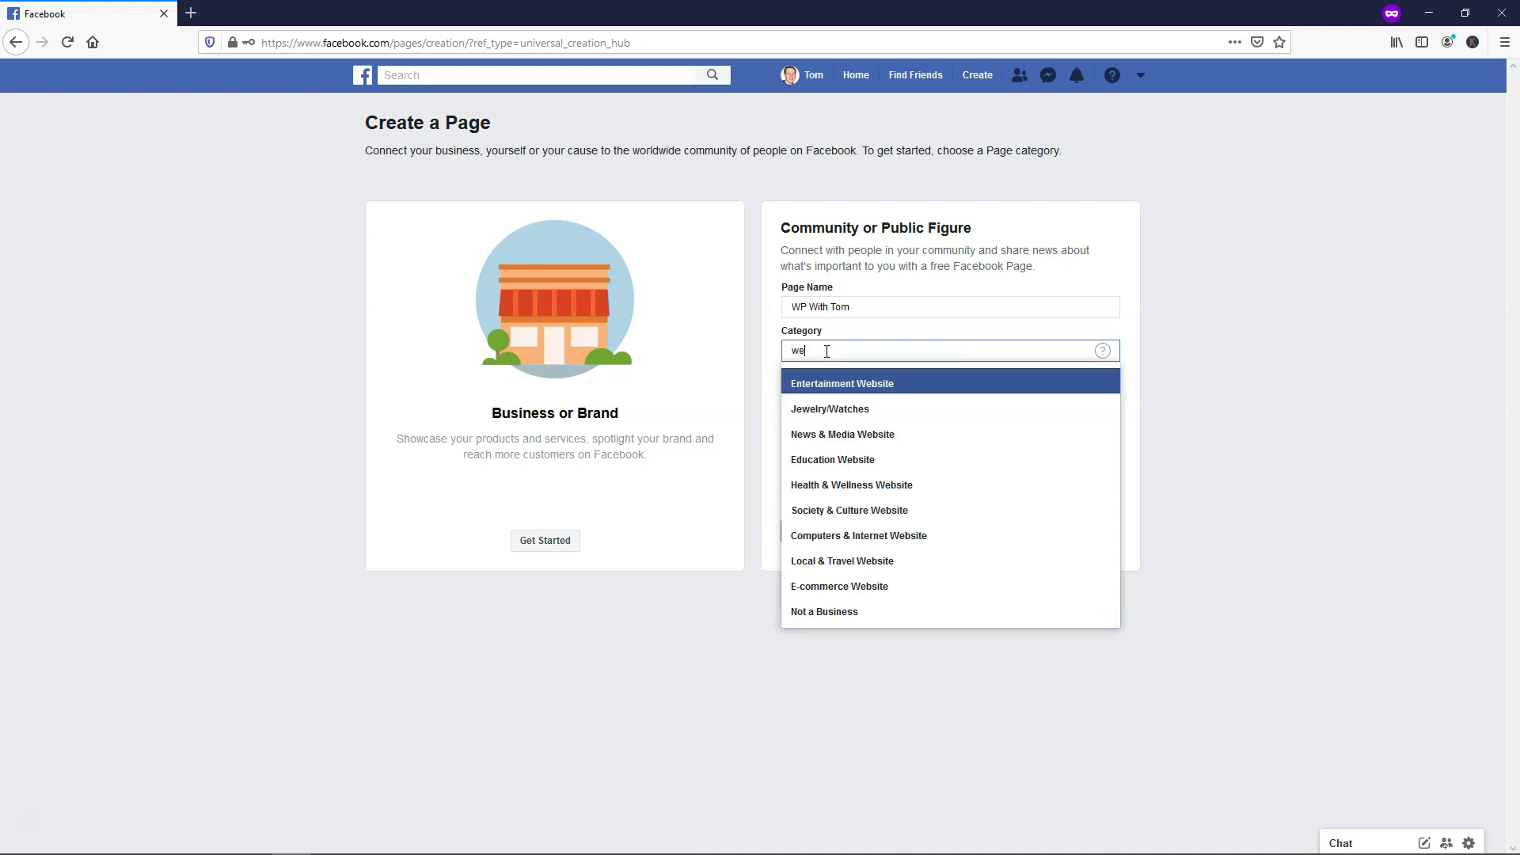
pyautogui.click(820, 385)
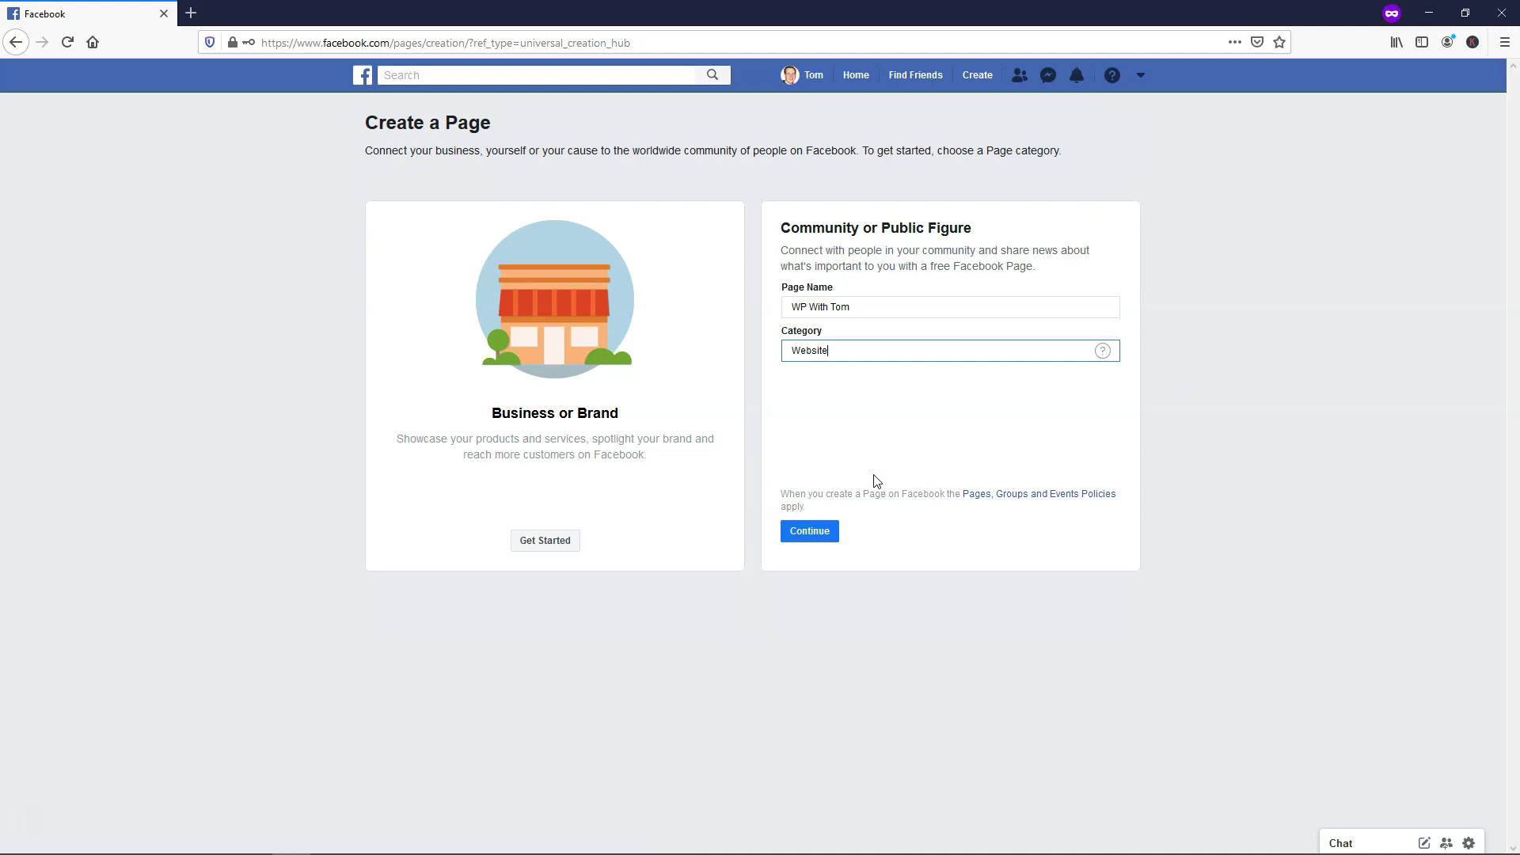
pyautogui.click(818, 538)
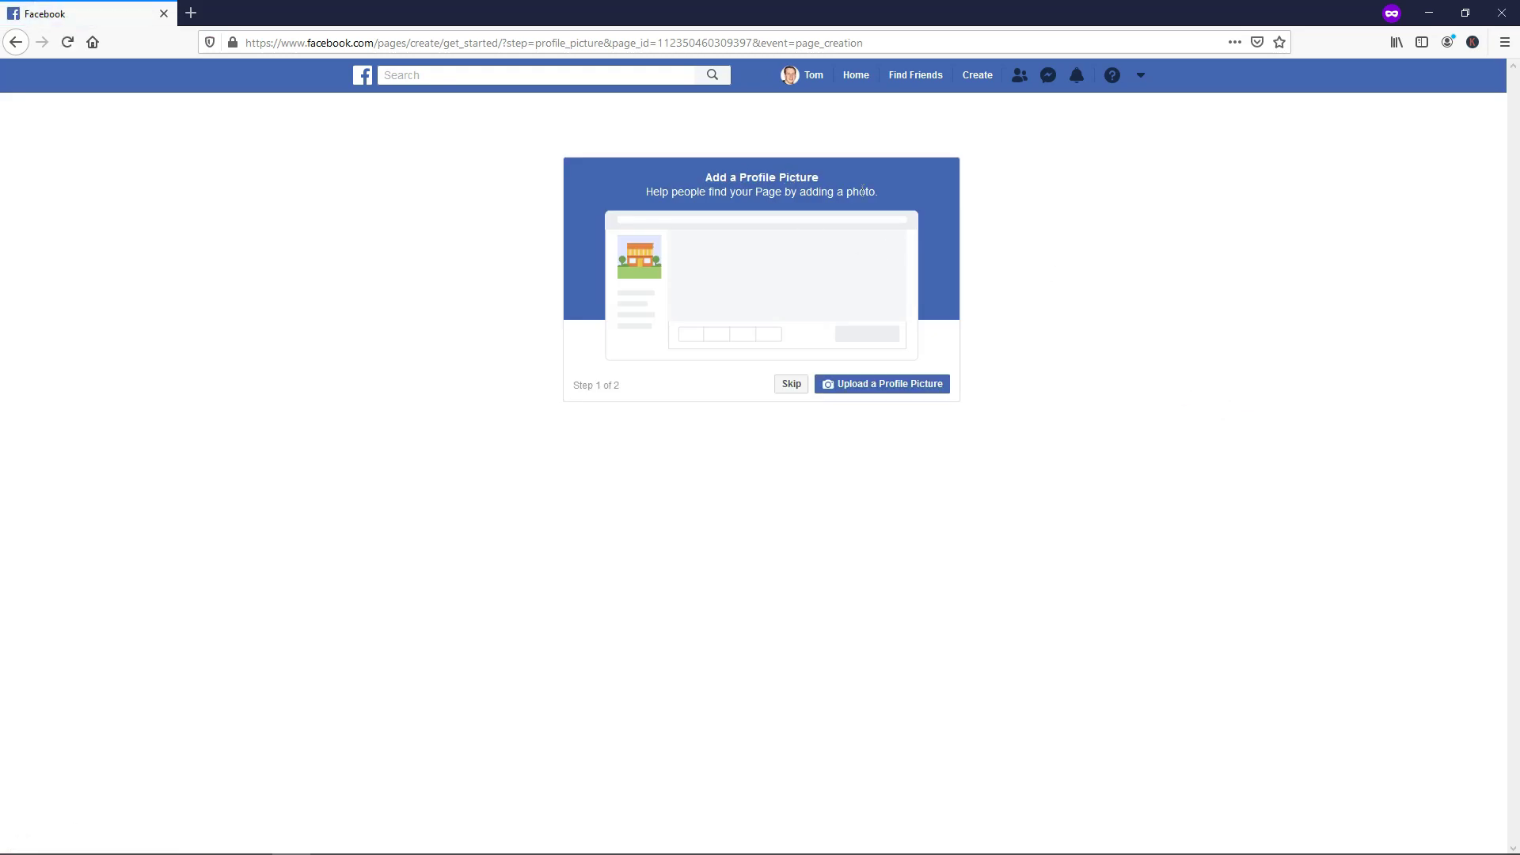
# Step: Skip adding a profile picture and a cover photo in the page's initial setup
pyautogui.click(792, 392)
pyautogui.click(792, 393)
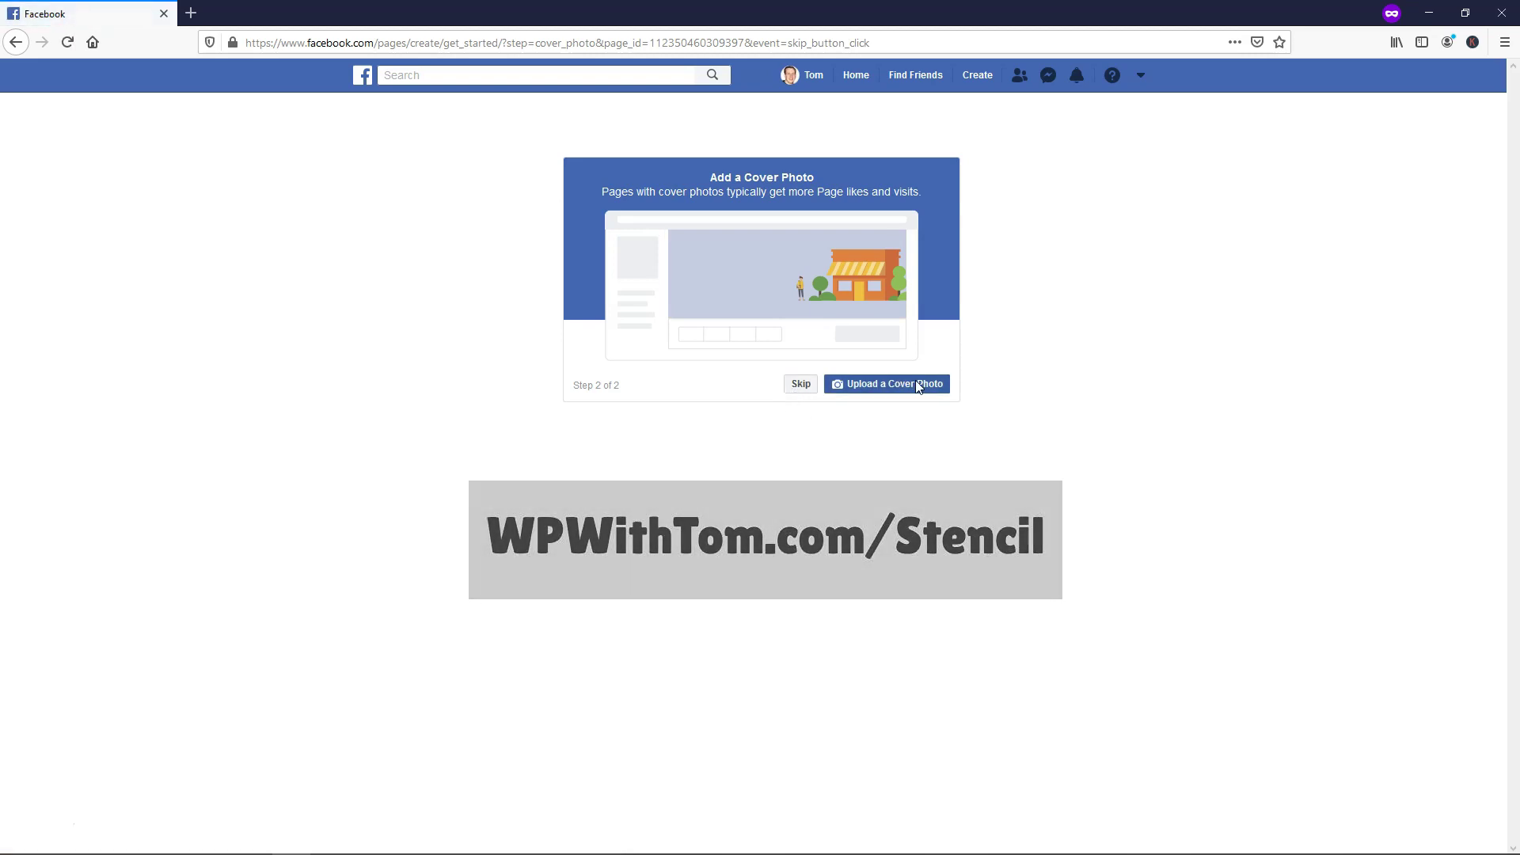
pyautogui.click(805, 387)
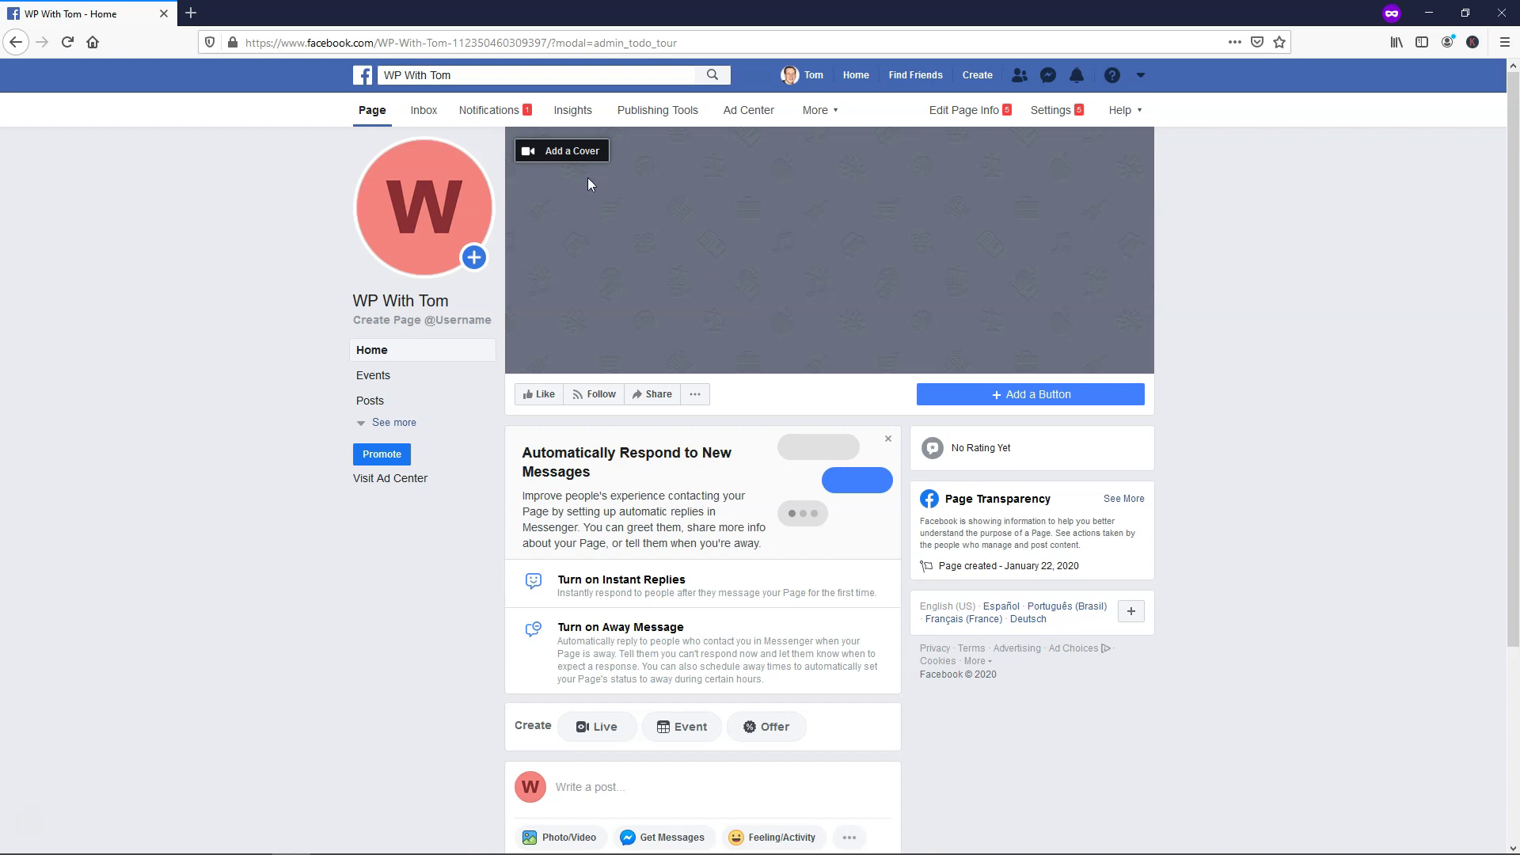
# Step: Upload "Toms Facebook Cover" from the Facebook Images desktop folder as the page cover, shift it slightly down and save it
pyautogui.click(581, 157)
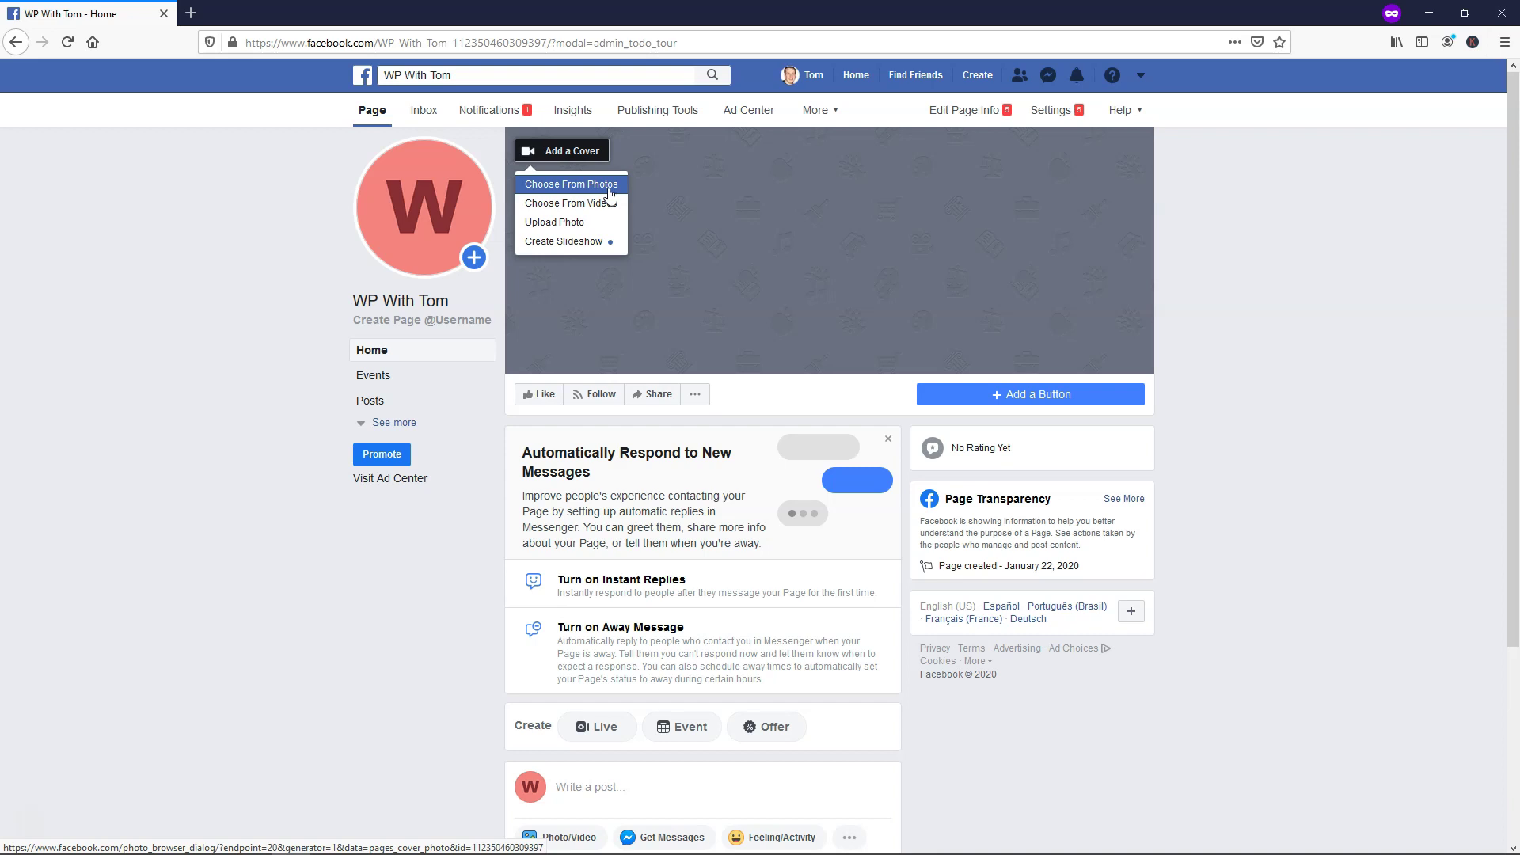
pyautogui.click(576, 226)
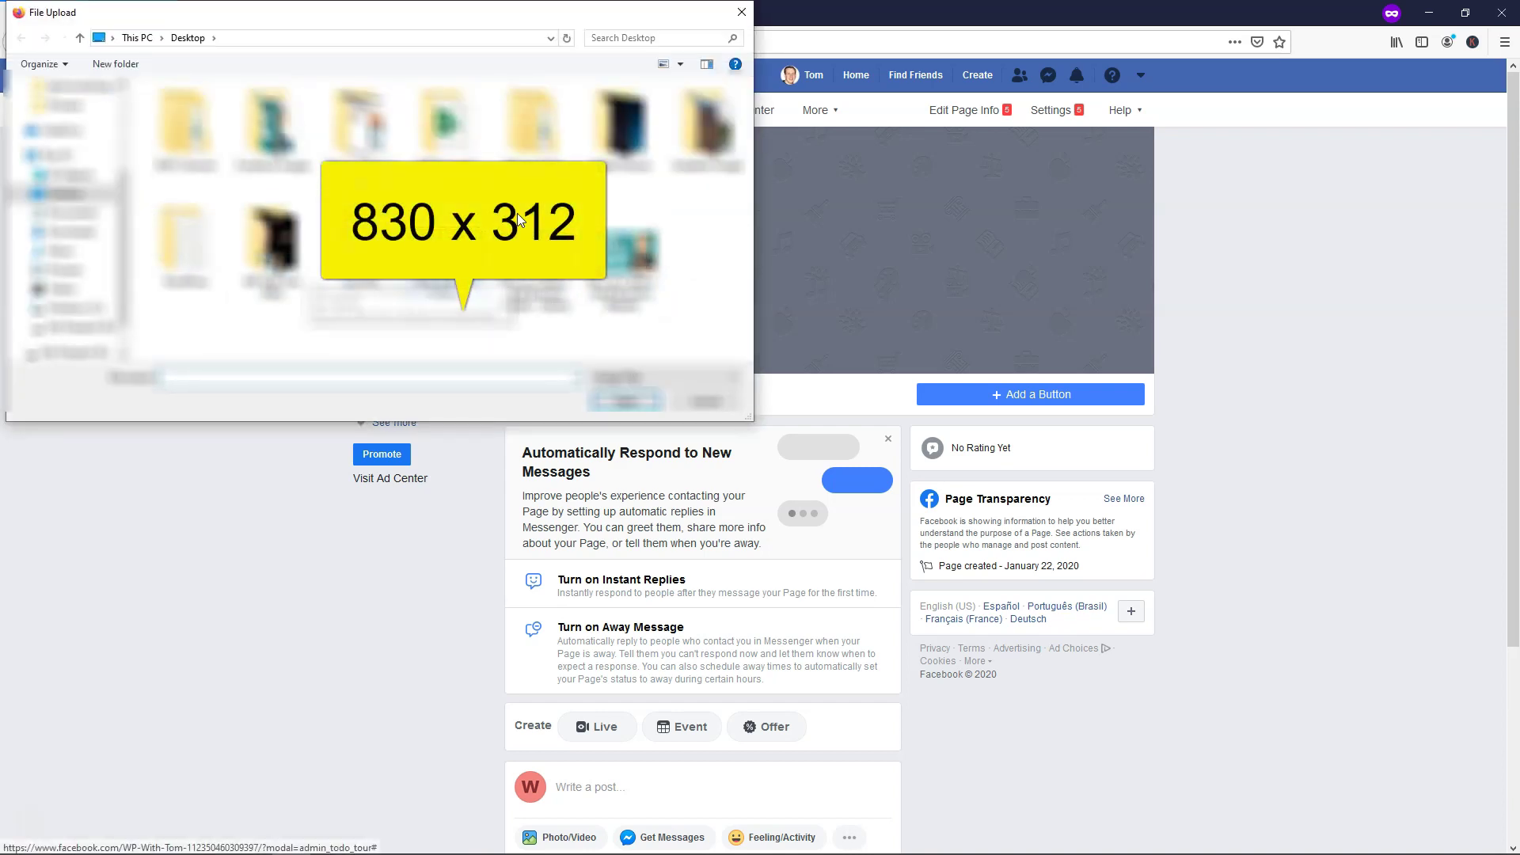
pyautogui.doubleClick(287, 269)
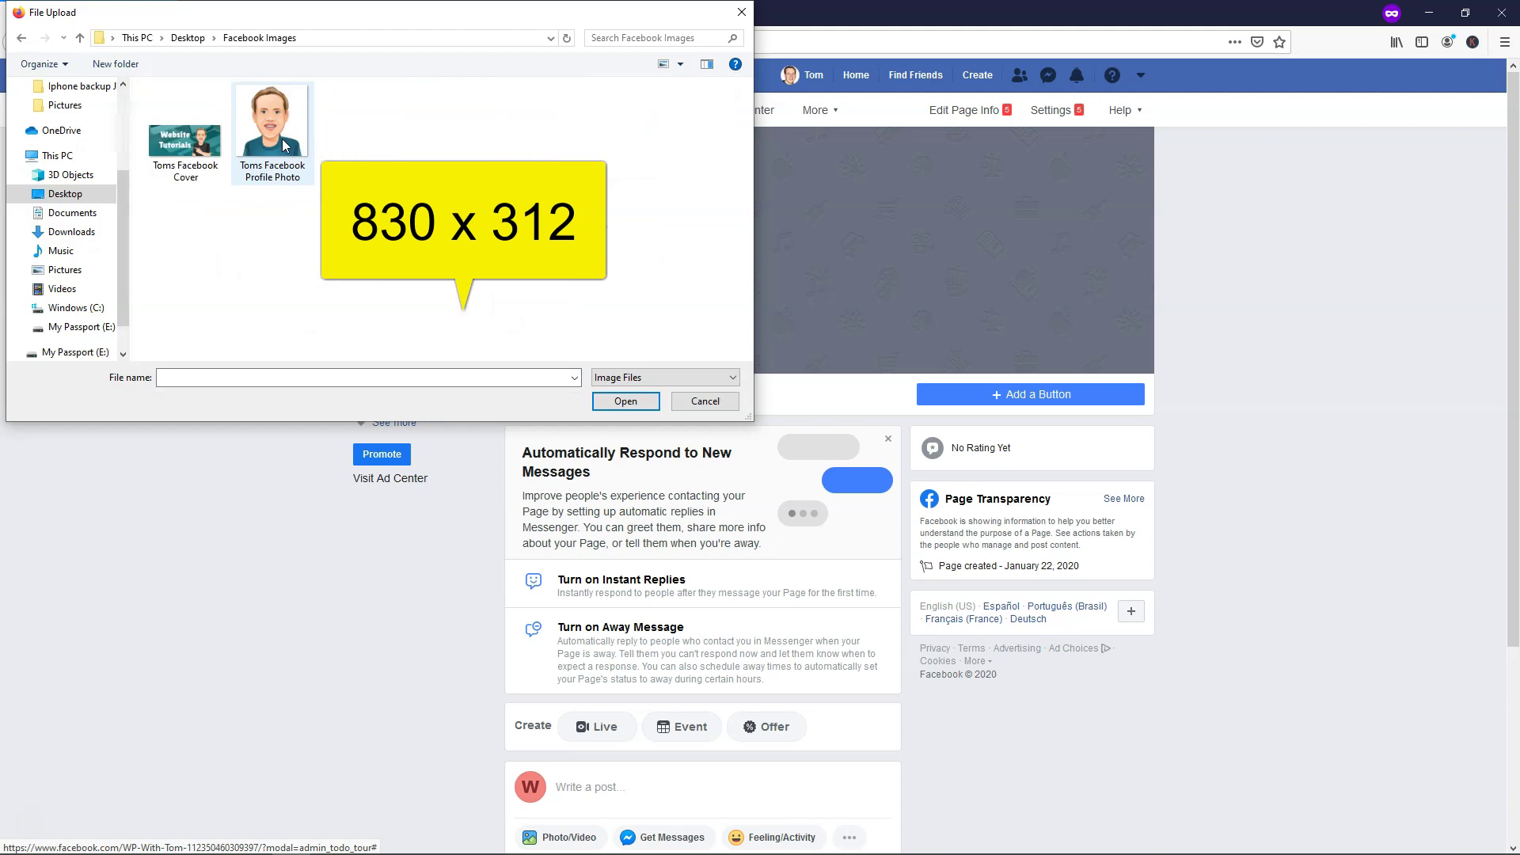
pyautogui.moveTo(187, 170)
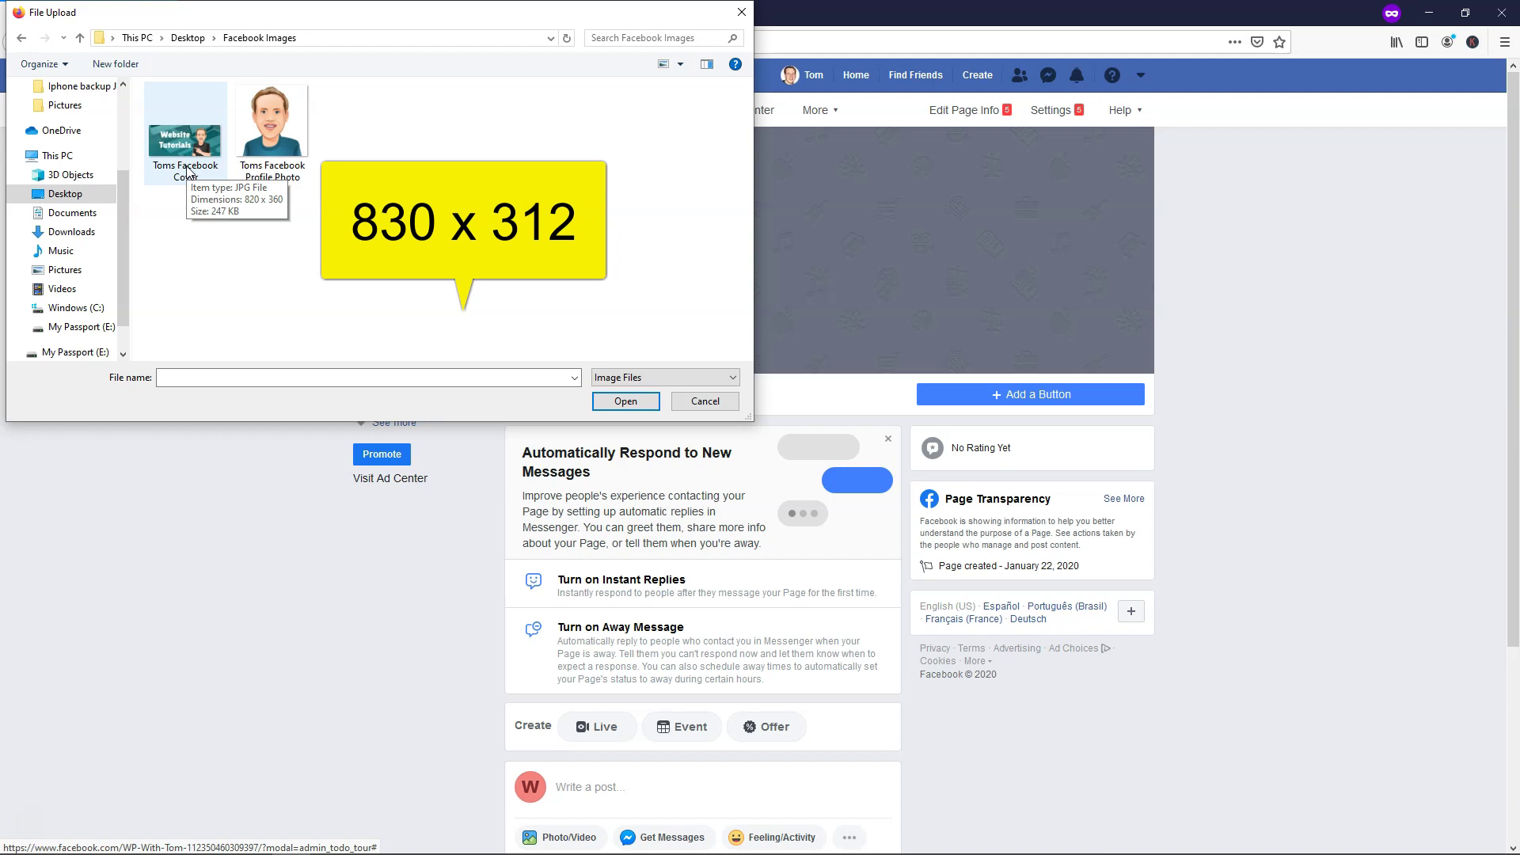
pyautogui.doubleClick(188, 170)
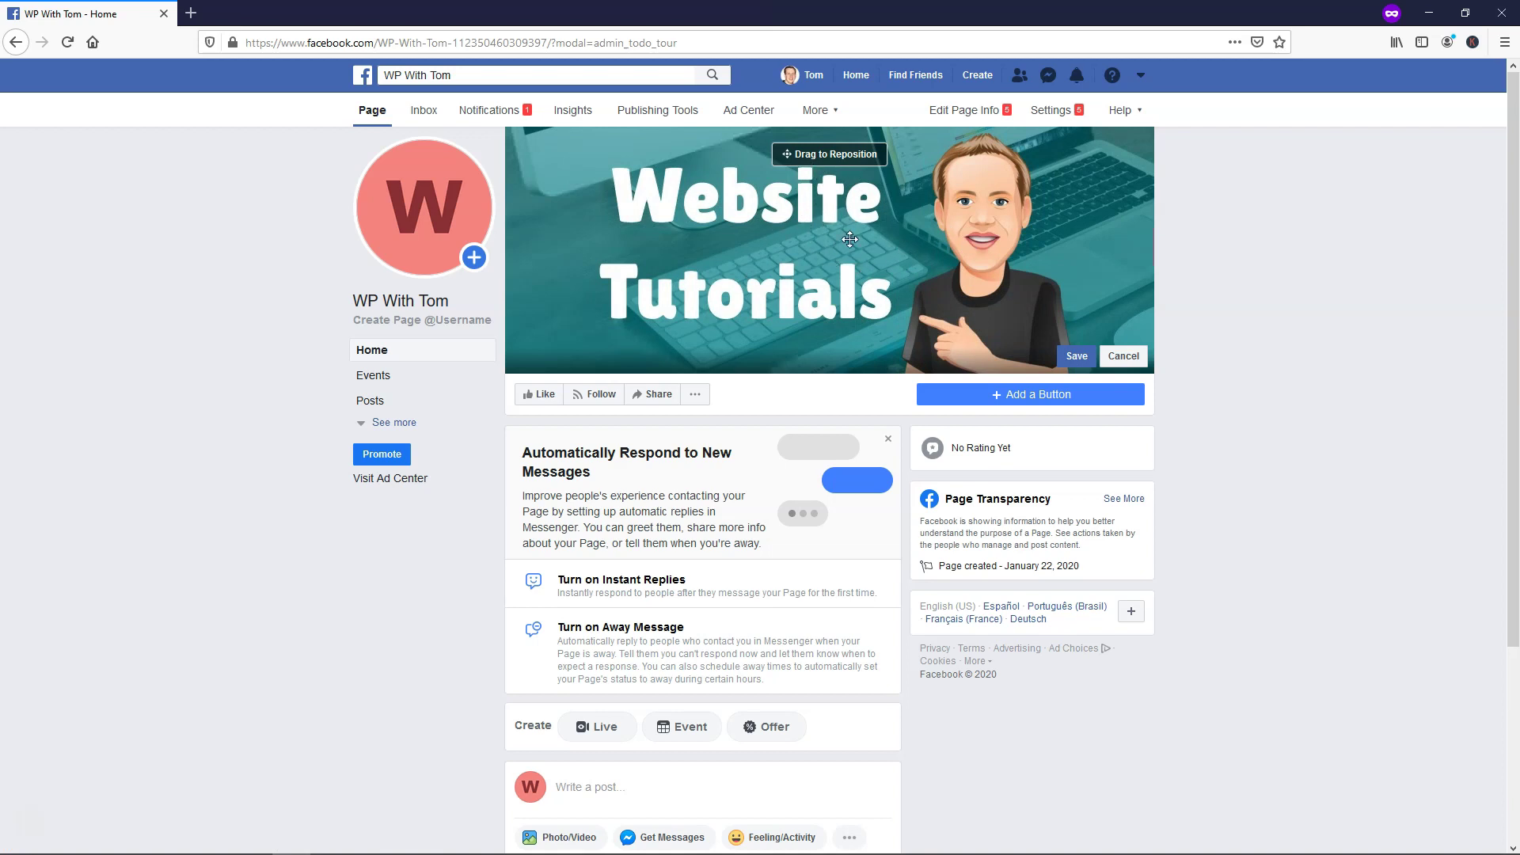
pyautogui.moveTo(827, 249)
pyautogui.mouseDown()
pyautogui.moveTo(791, 250)
pyautogui.moveTo(796, 229)
pyautogui.moveTo(804, 261)
pyautogui.moveTo(812, 251)
pyautogui.mouseUp()
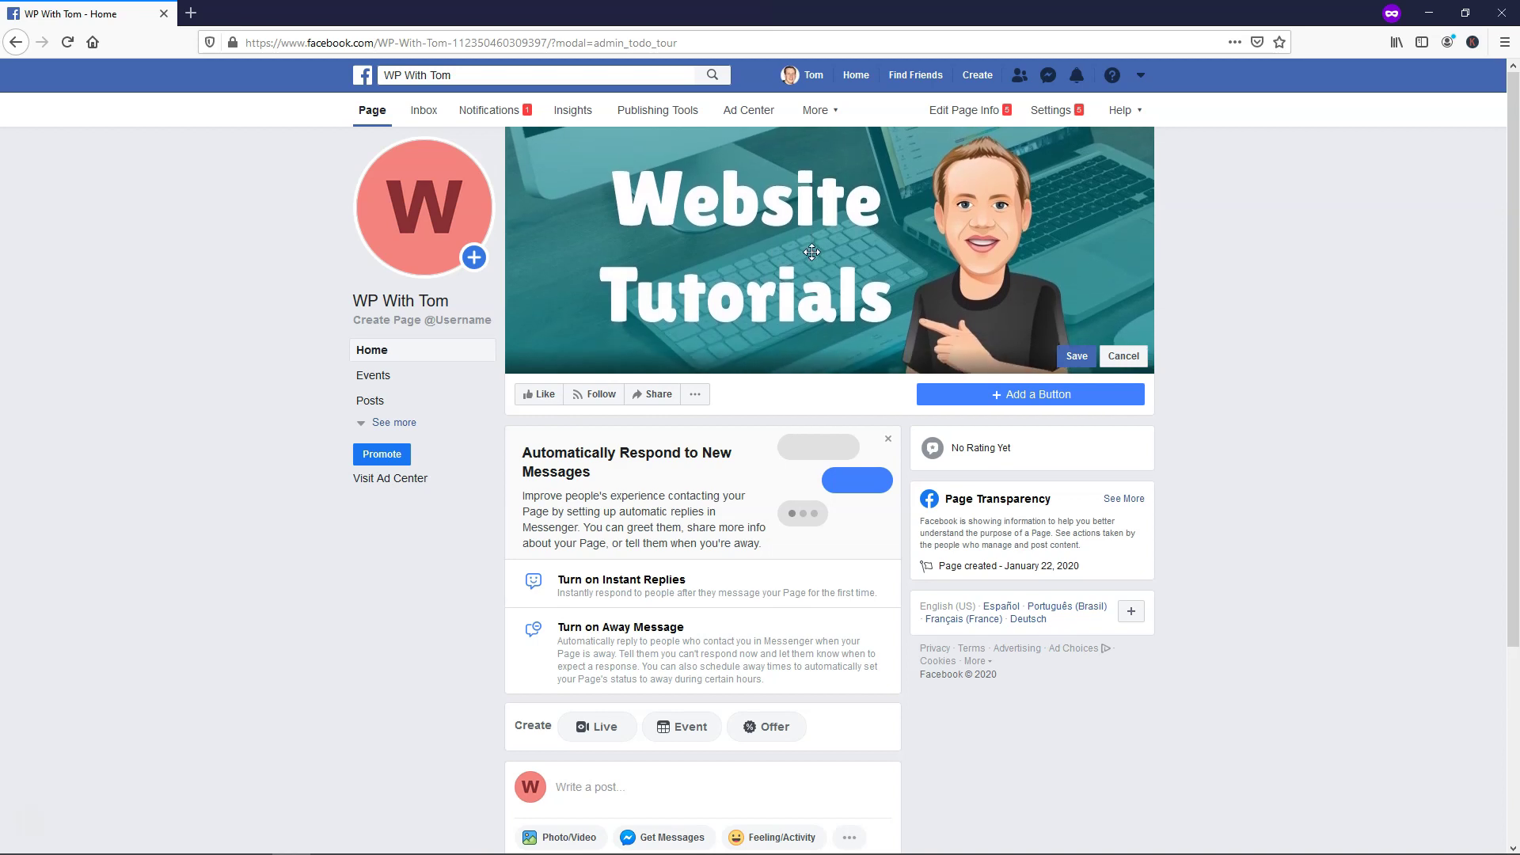
pyautogui.click(1075, 356)
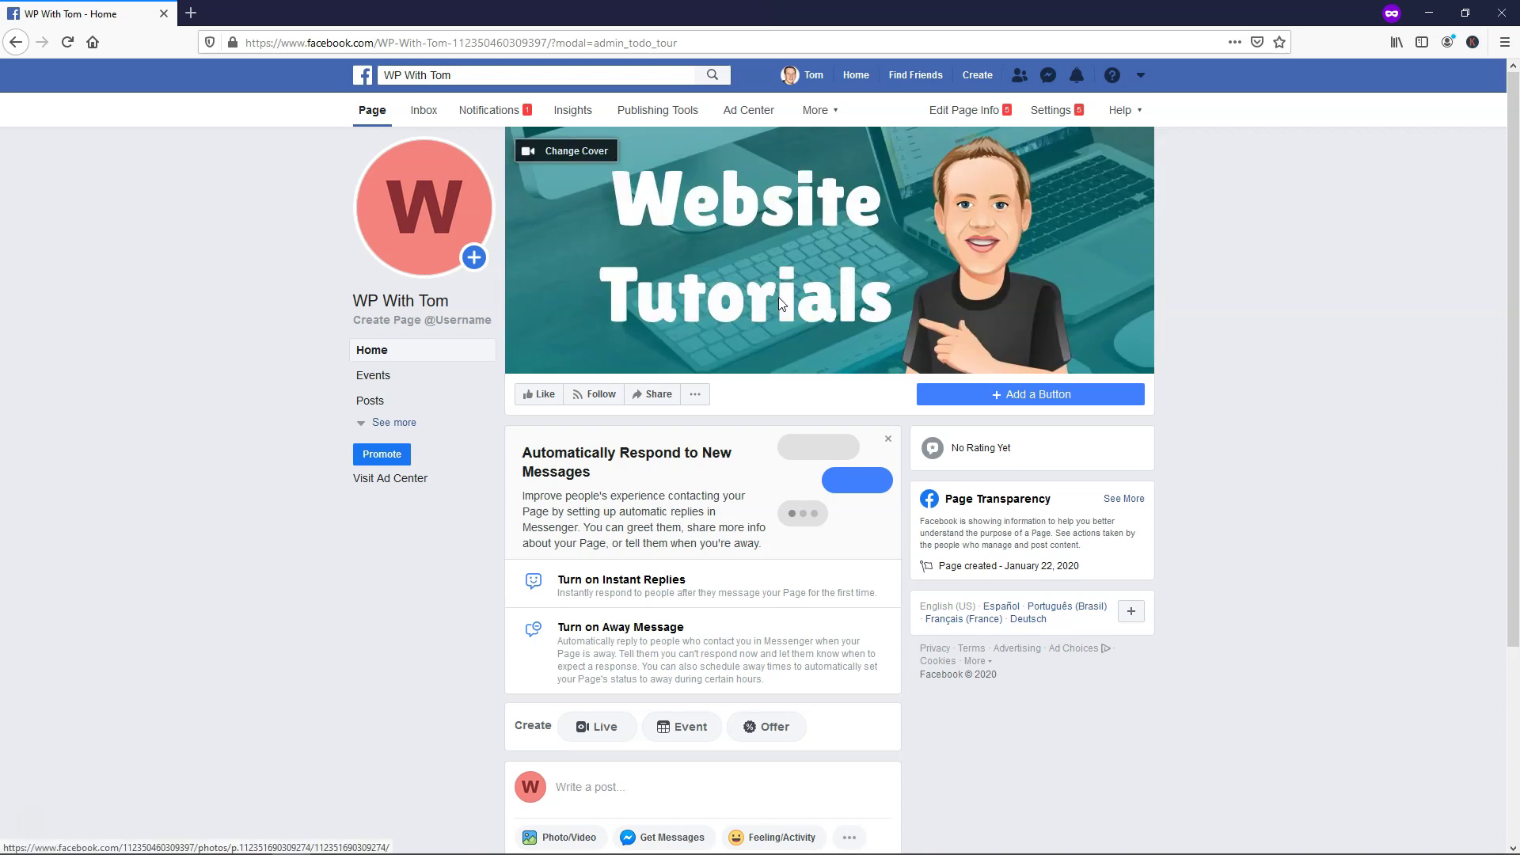
# Step: Upload "Toms Facebook Profile Photo" as the page's profile picture, zoom its crop fully out and save it
pyautogui.moveTo(427, 231)
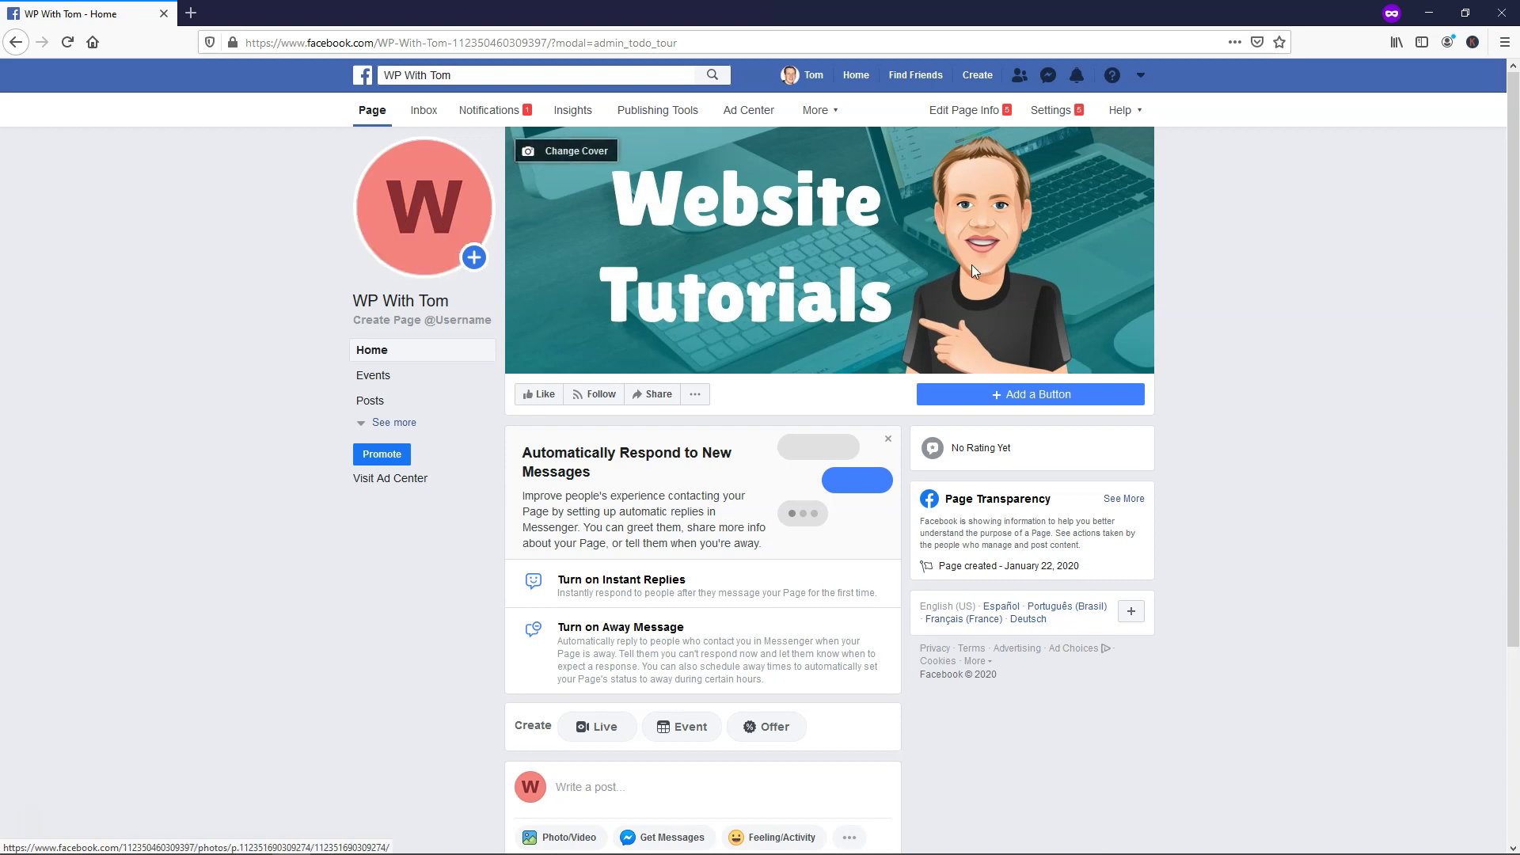
pyautogui.click(425, 244)
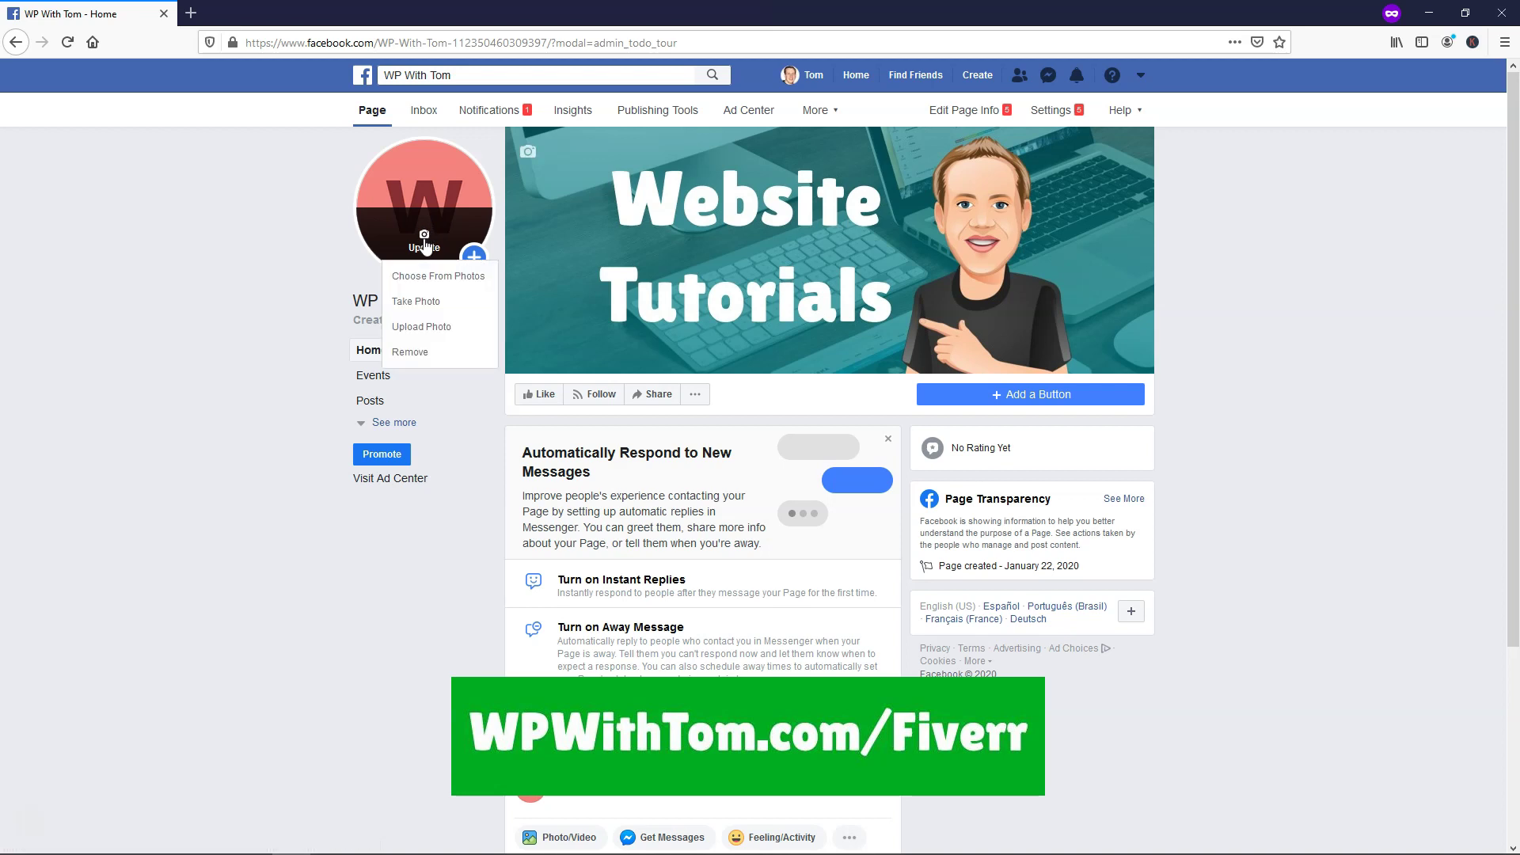
pyautogui.click(442, 327)
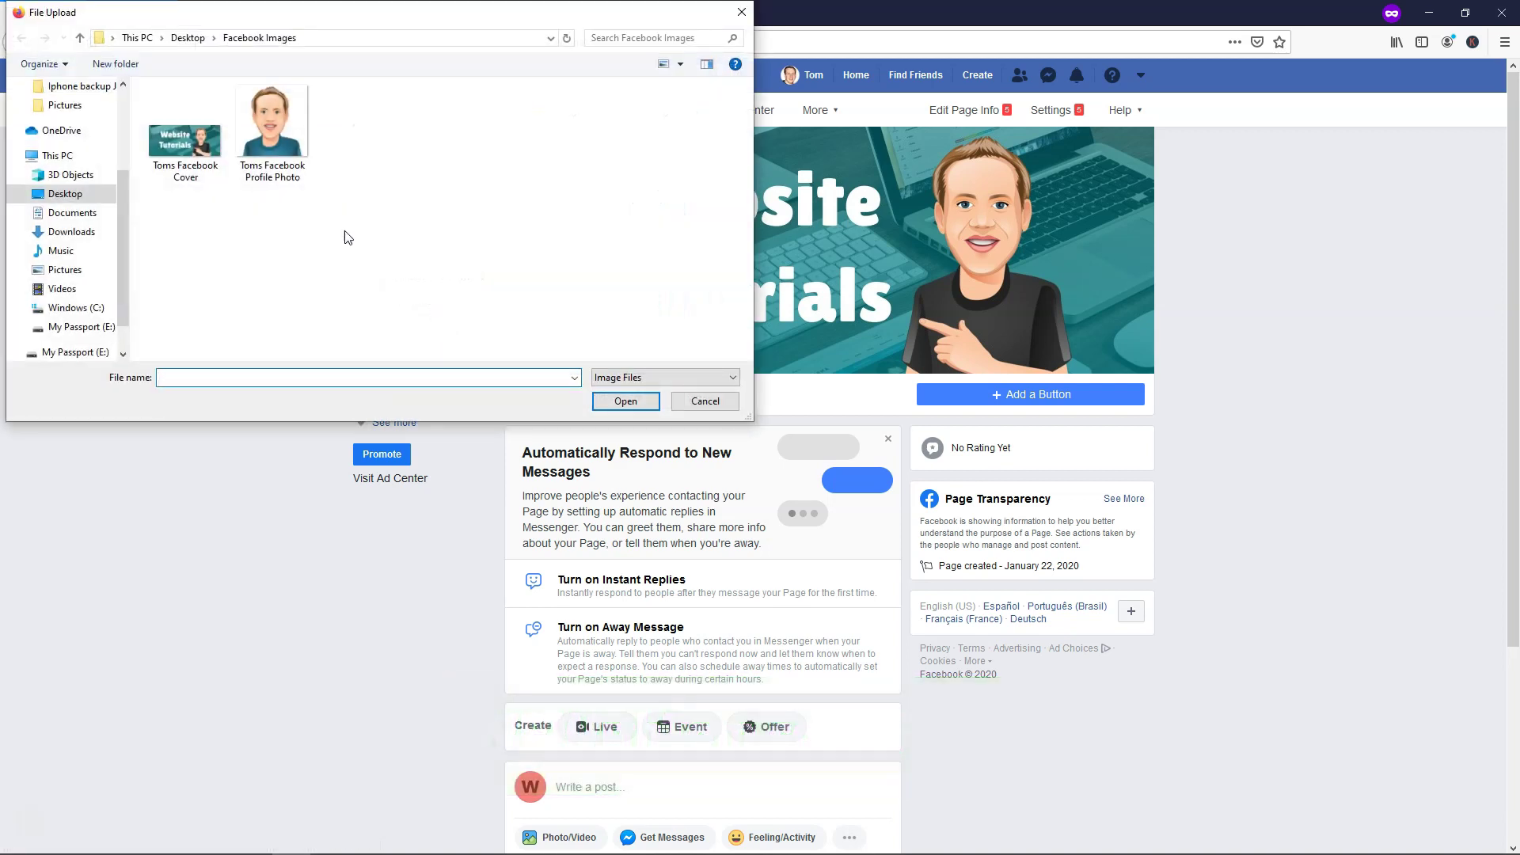
pyautogui.click(268, 153)
pyautogui.doubleClick(268, 154)
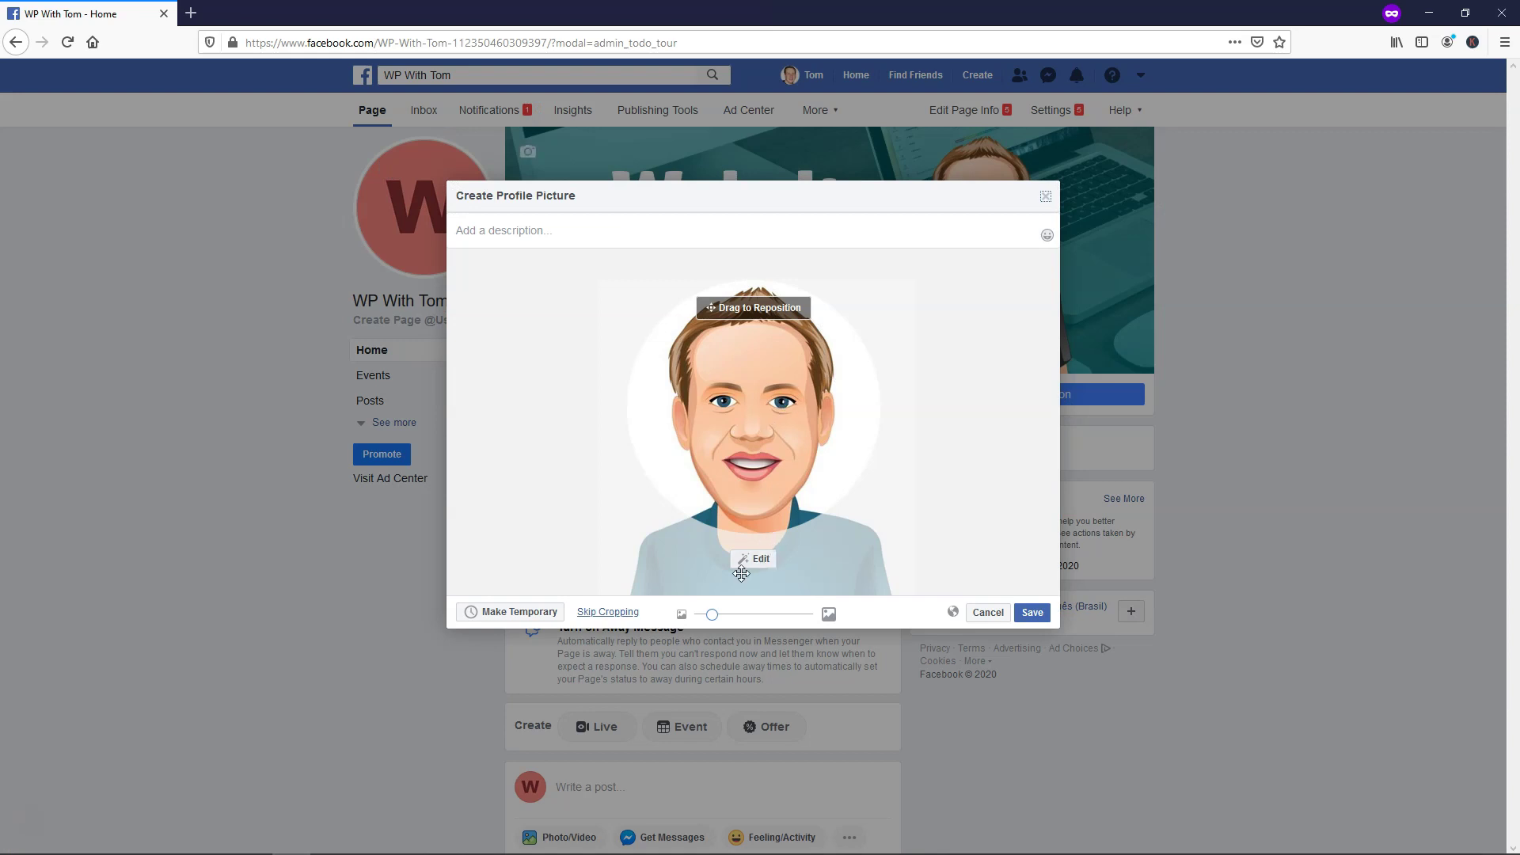
pyautogui.moveTo(712, 614); pyautogui.dragTo(691, 615)
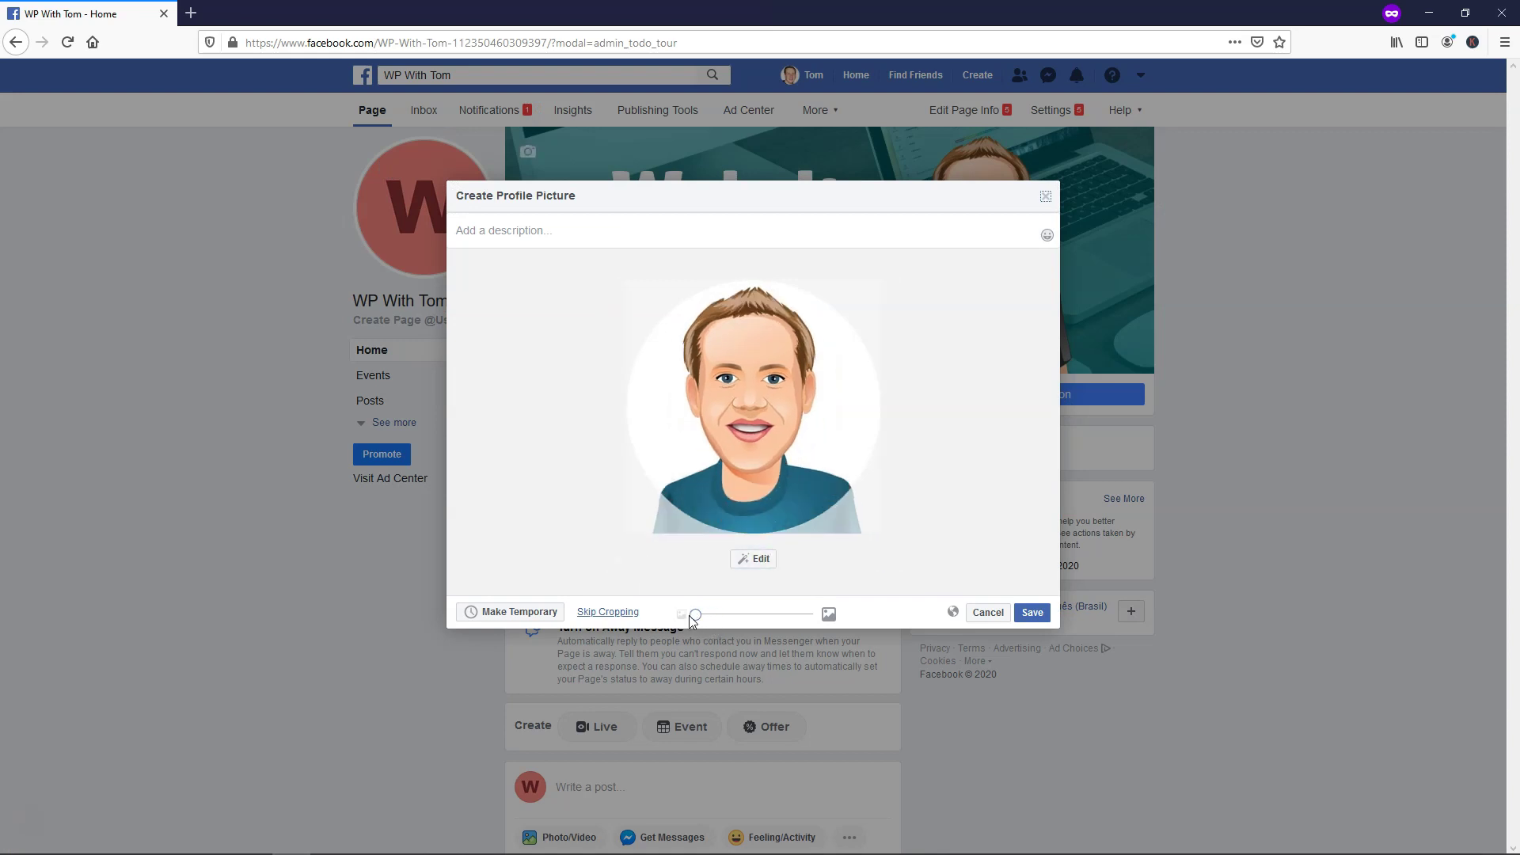
pyautogui.click(1033, 613)
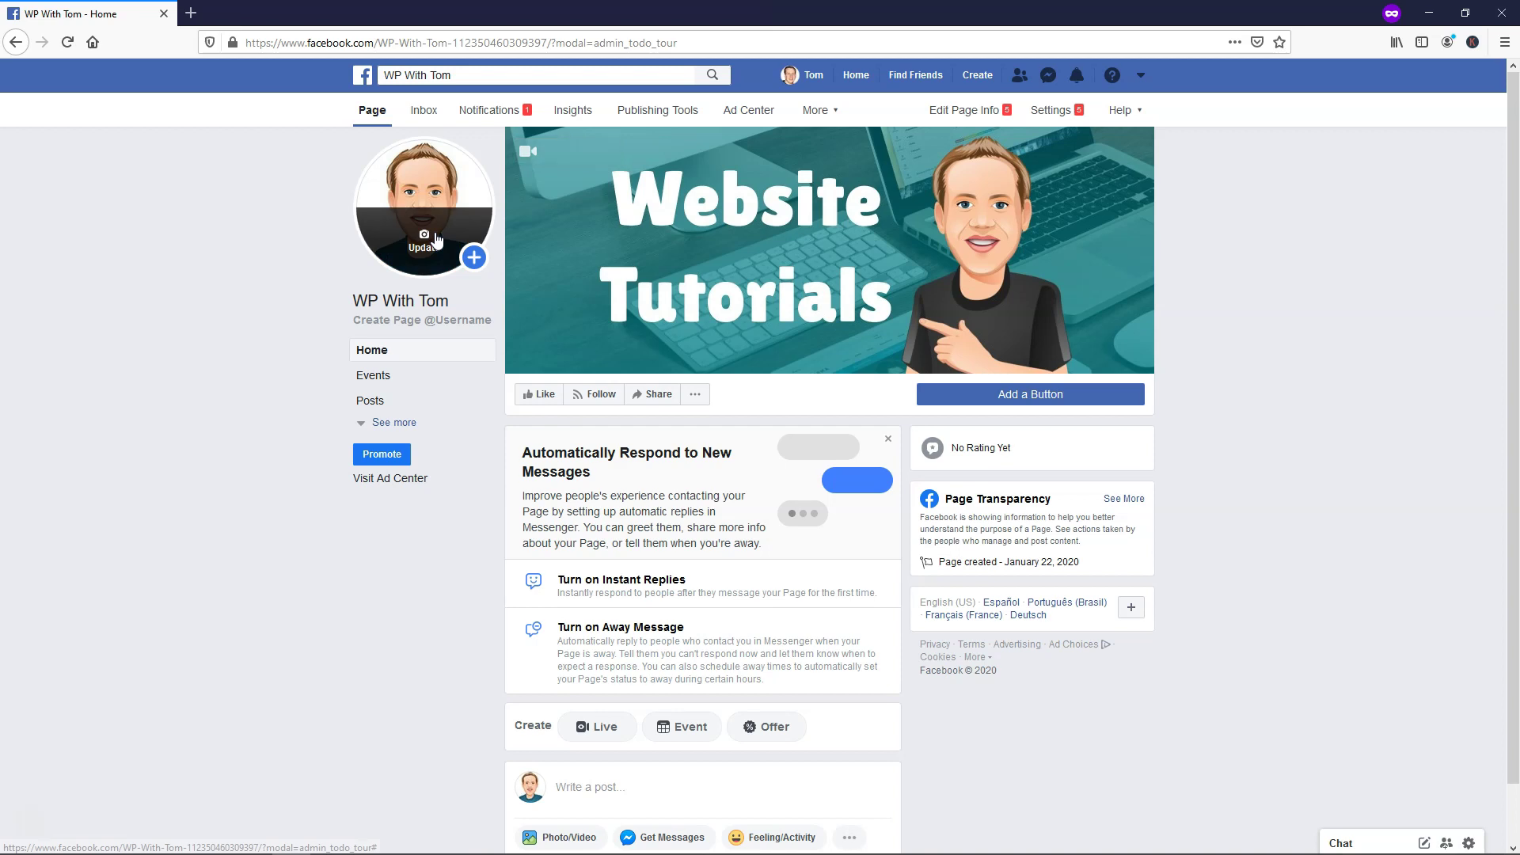
pyautogui.scroll(-10, 766, 244)
pyautogui.scroll(10, 772, 301)
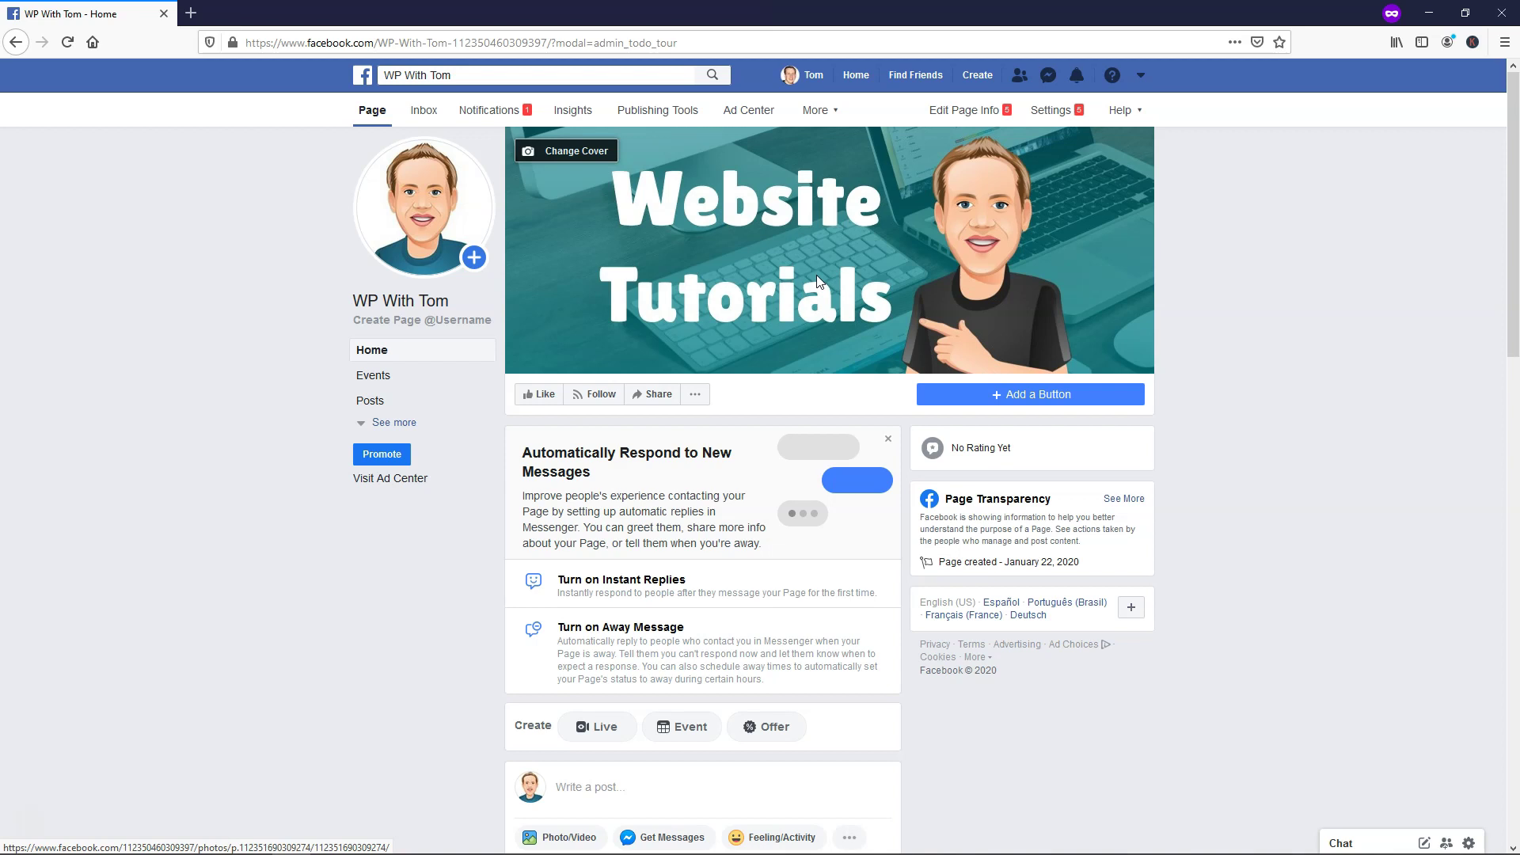
pyautogui.click(1037, 395)
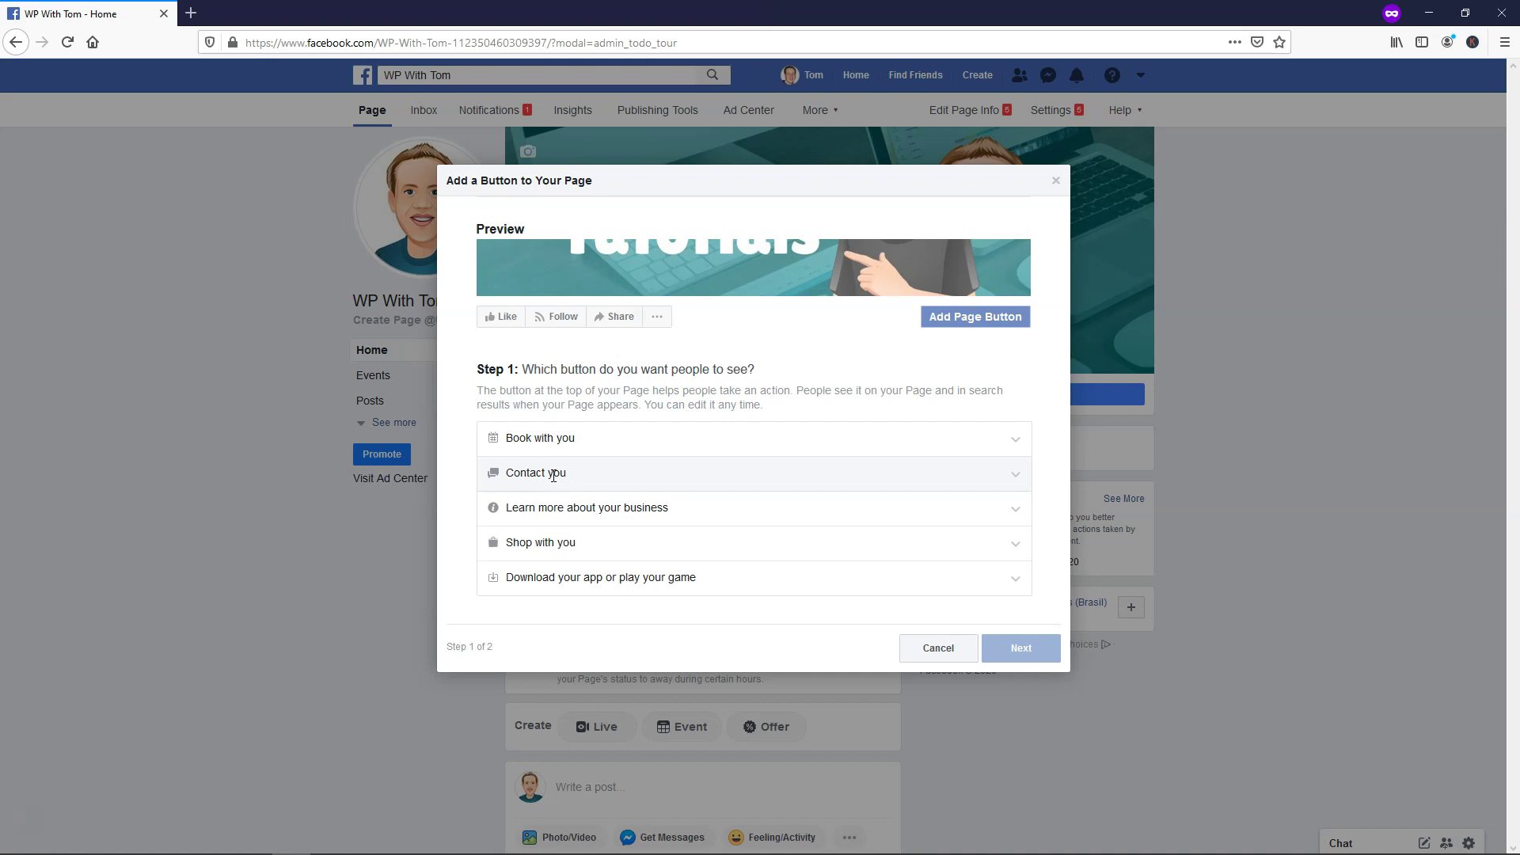
pyautogui.click(651, 479)
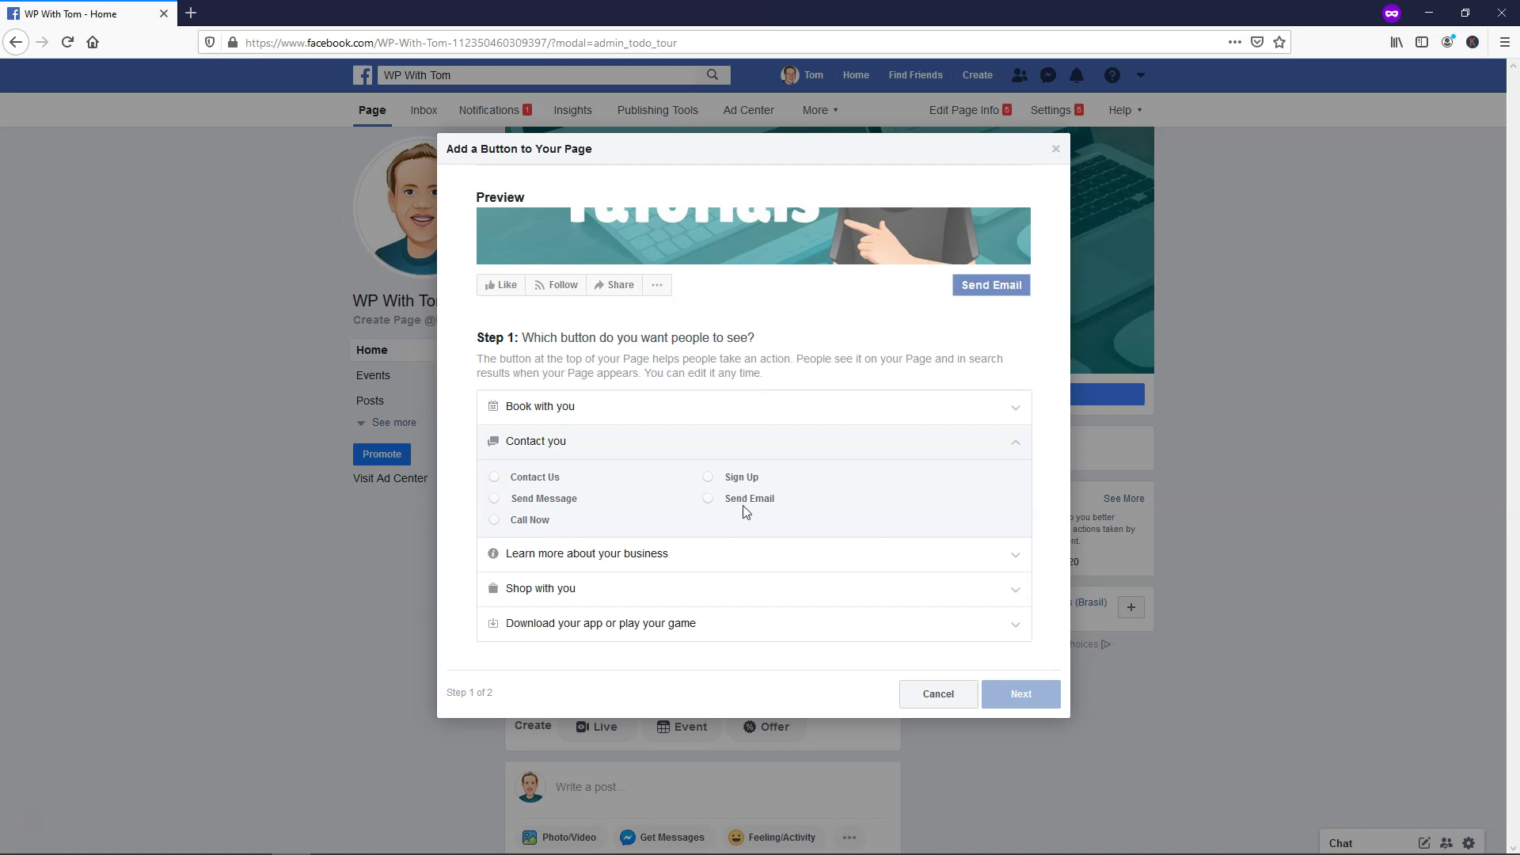
pyautogui.click(498, 522)
pyautogui.click(1020, 694)
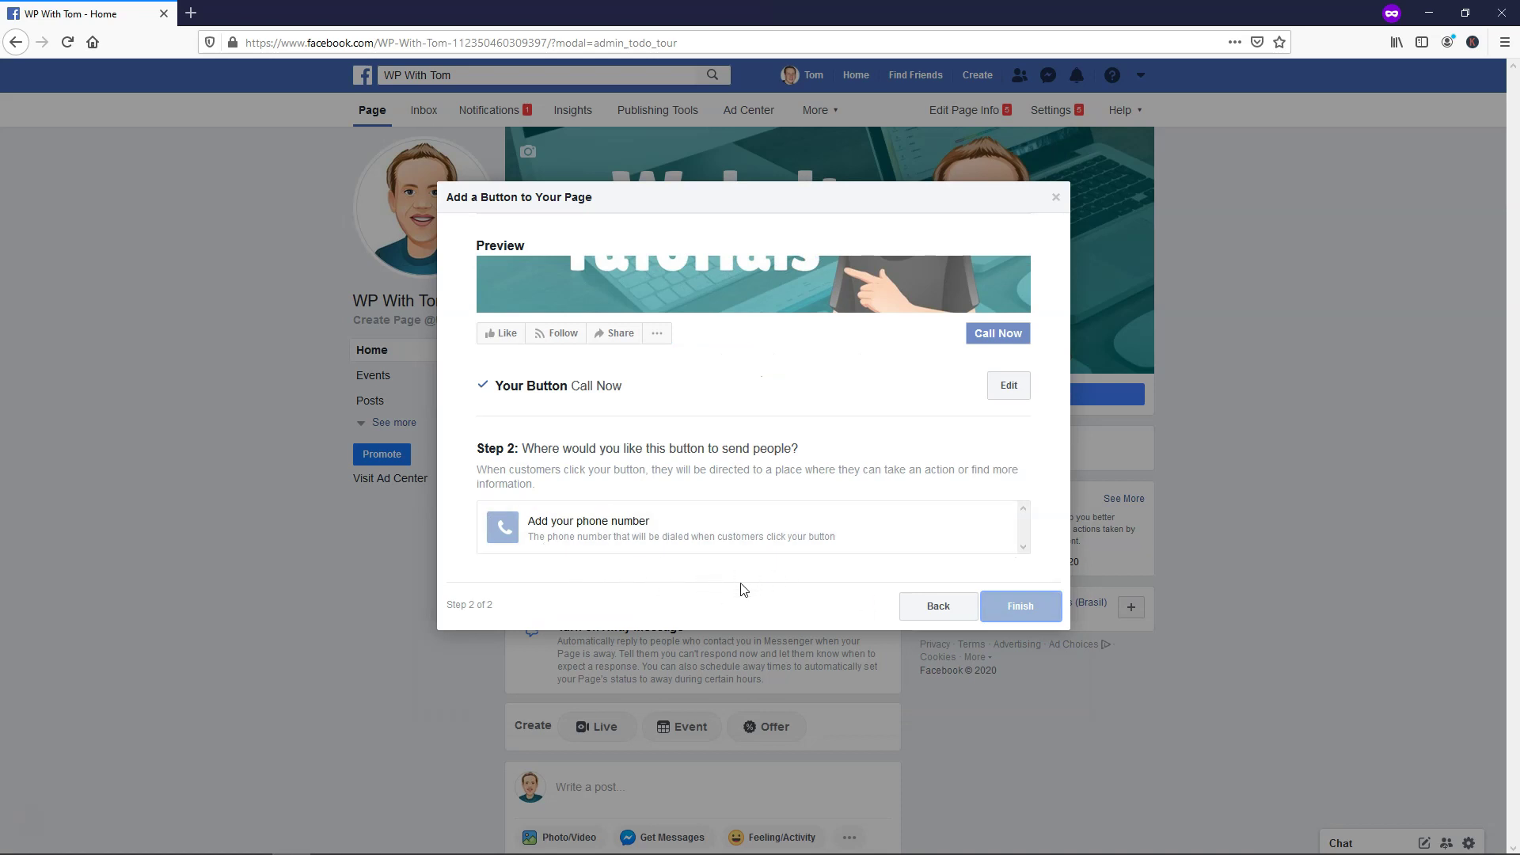
pyautogui.click(934, 607)
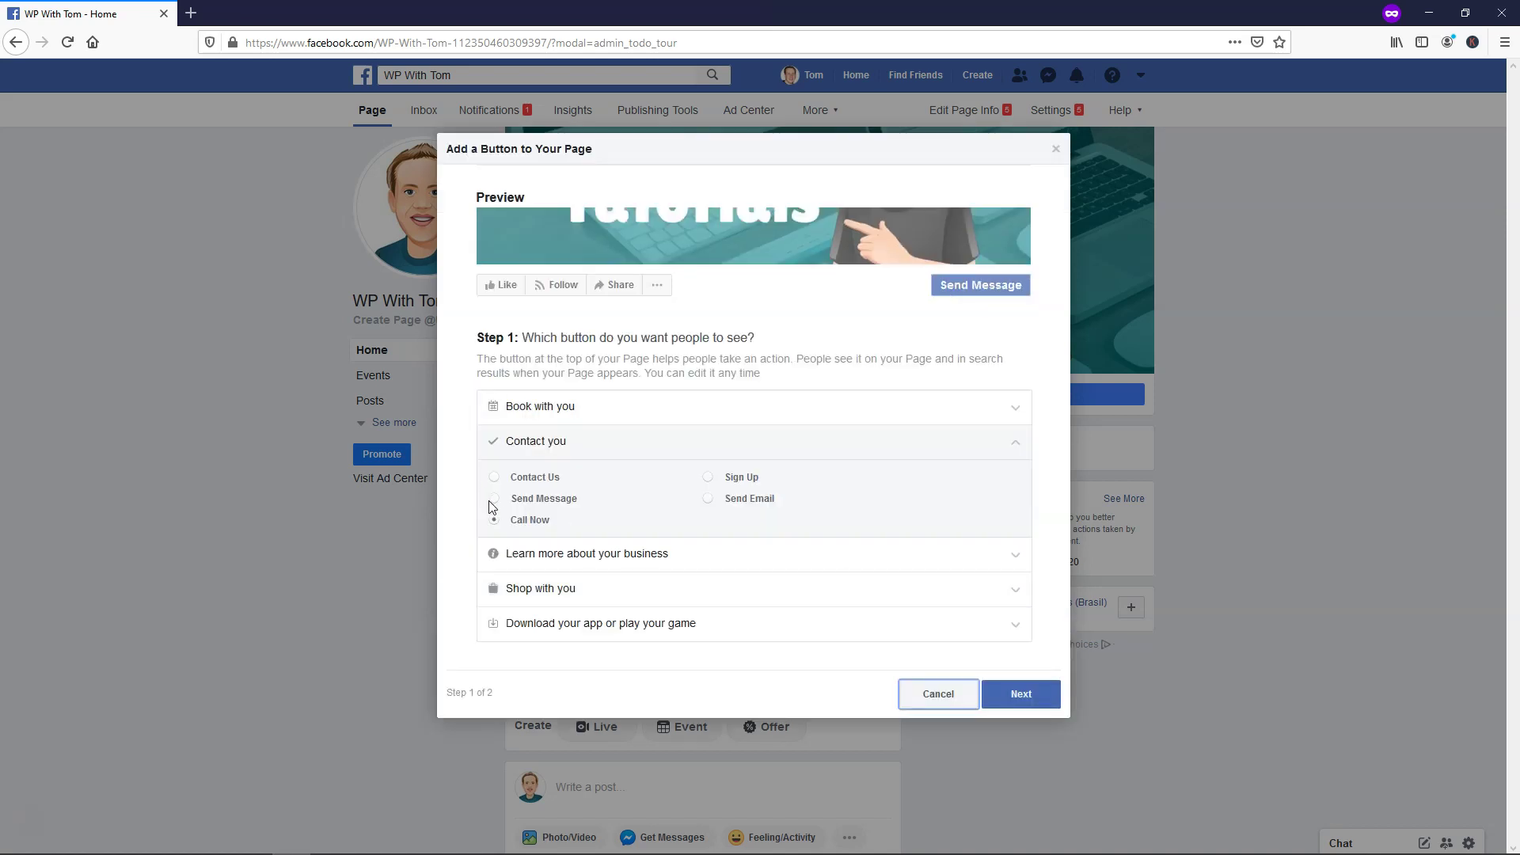
pyautogui.click(494, 477)
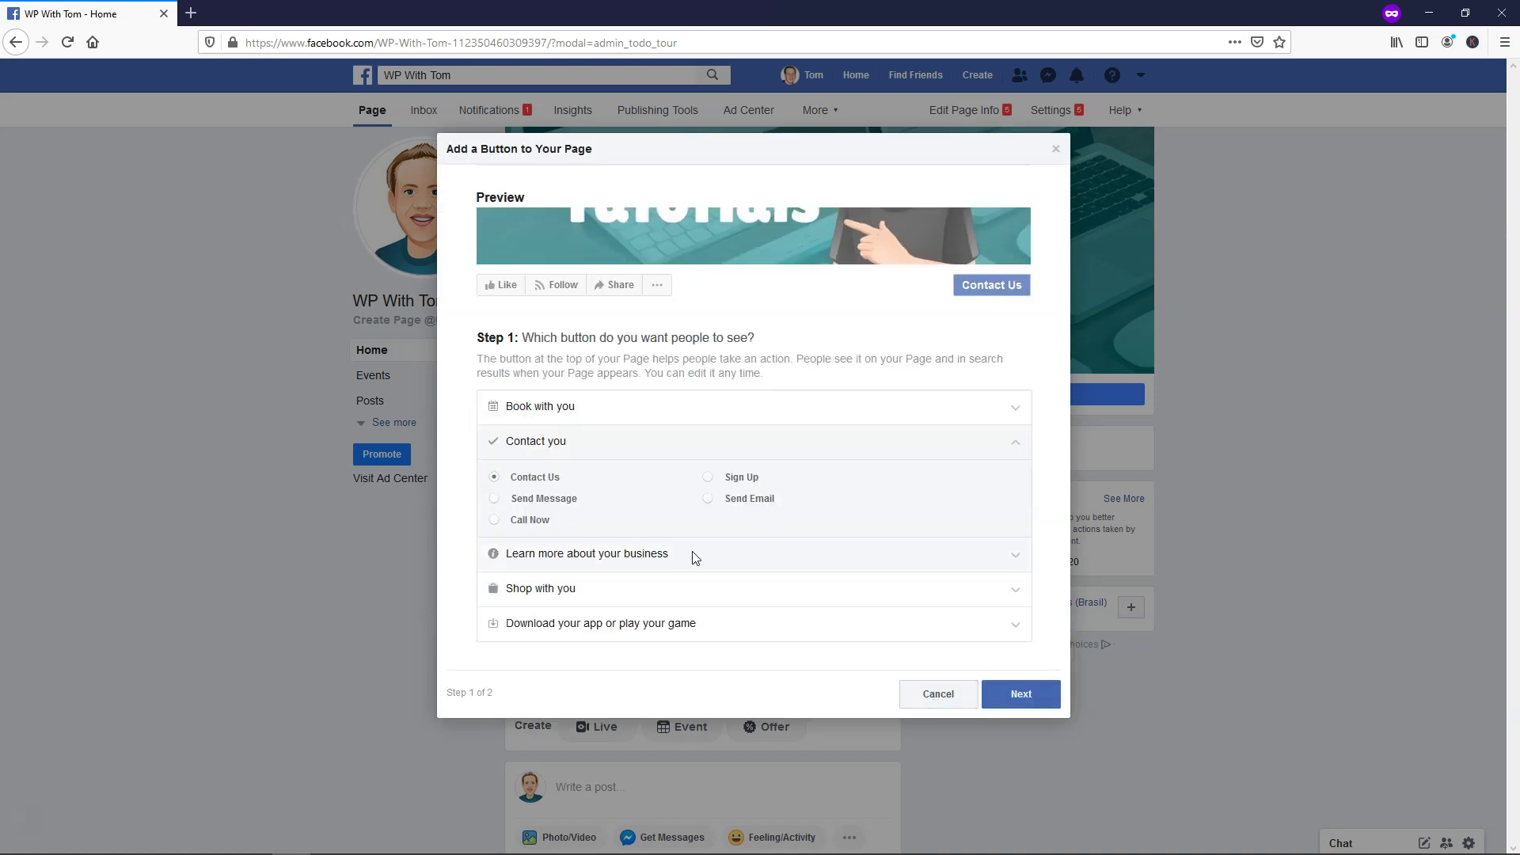
pyautogui.click(1018, 694)
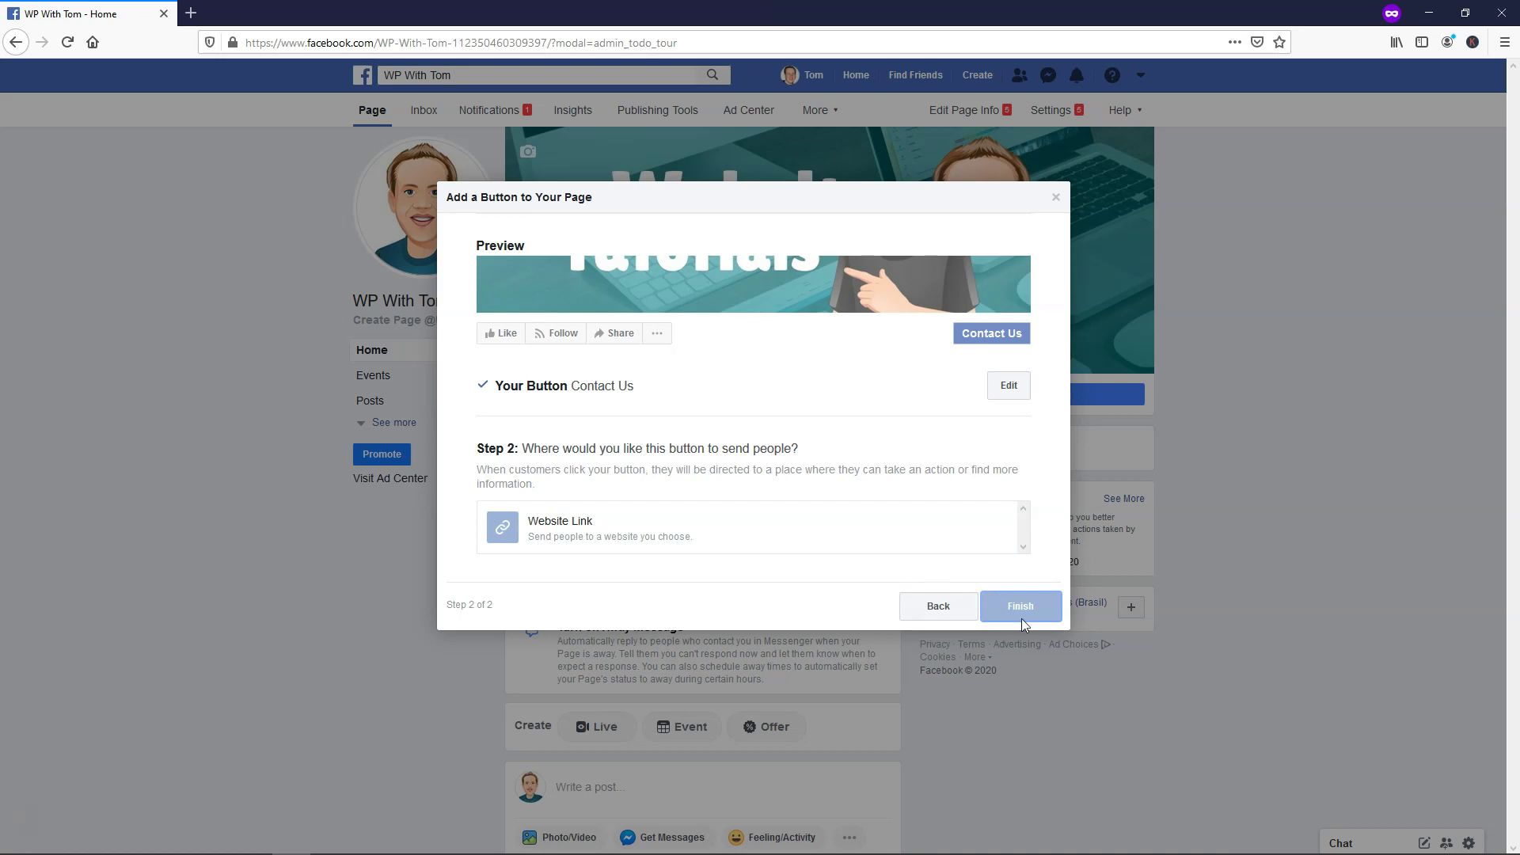
pyautogui.click(1055, 197)
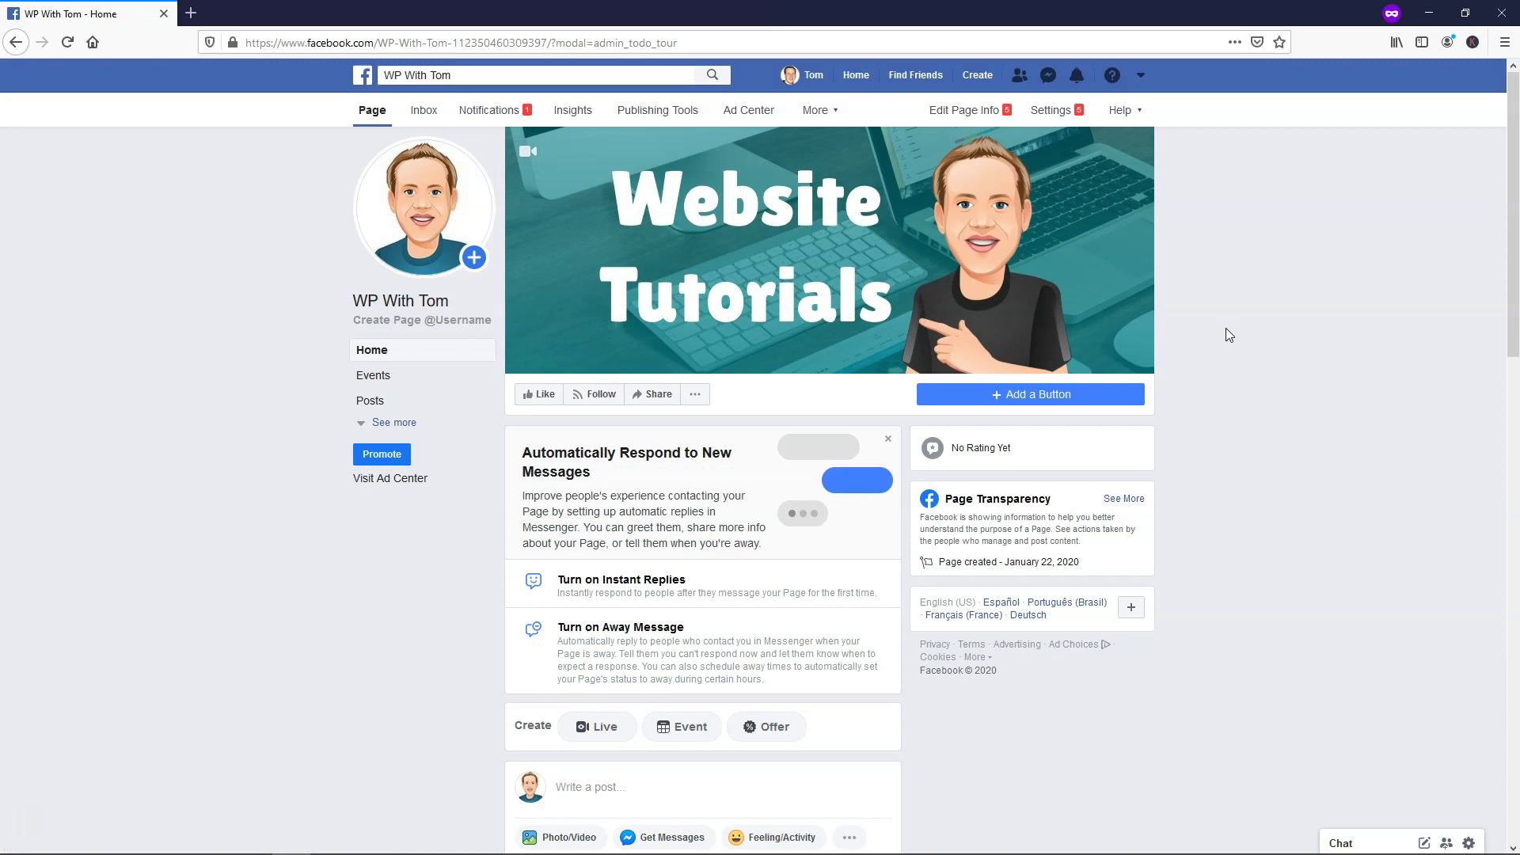
# Step: In the page's general settings, set Visitor Posts to disable posts by other people on the Page and save
pyautogui.click(1053, 113)
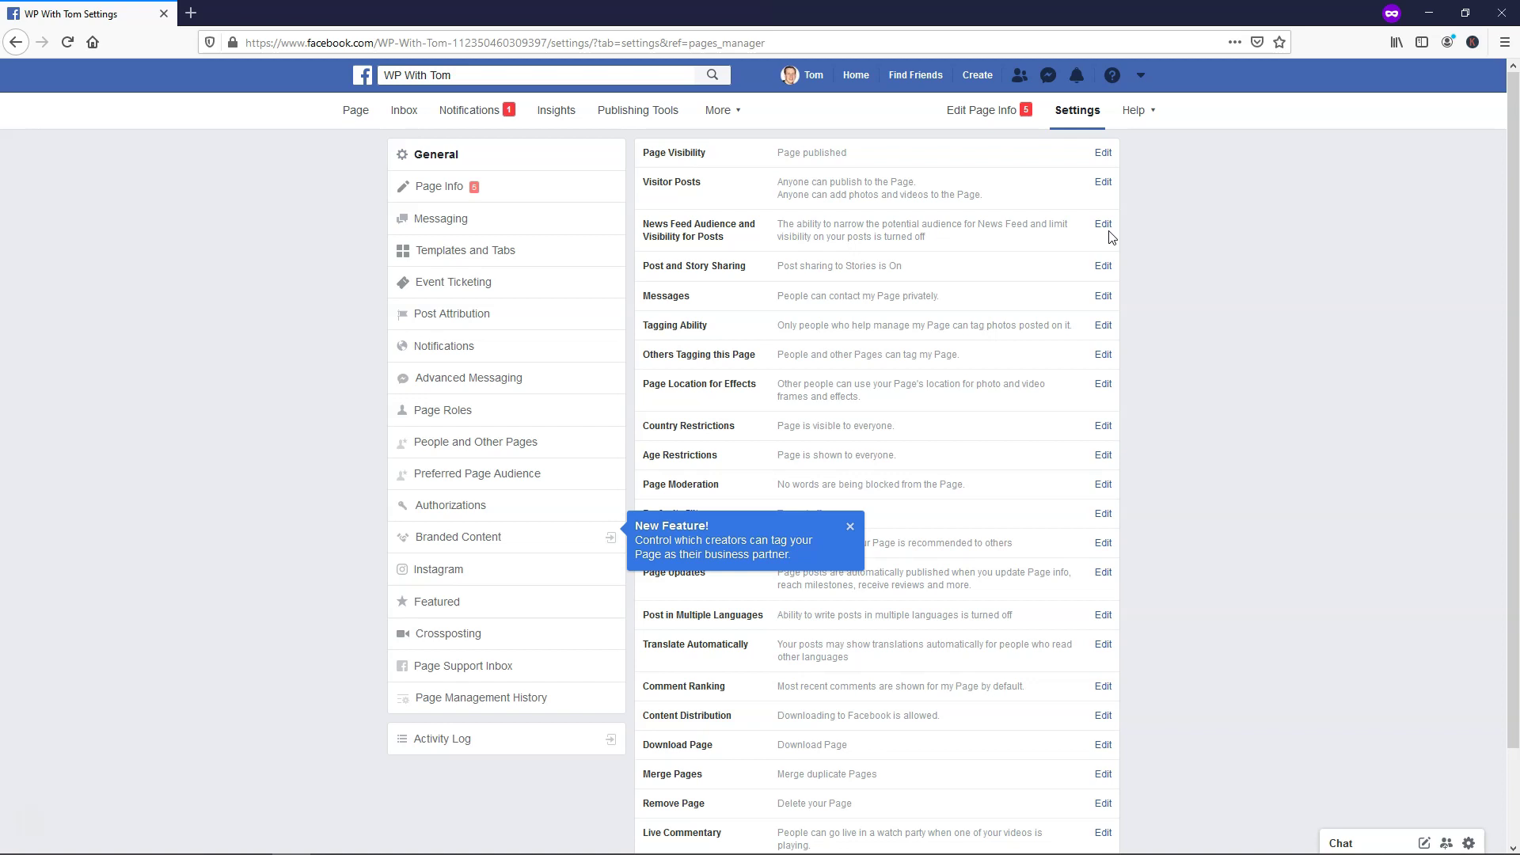
pyautogui.click(1102, 153)
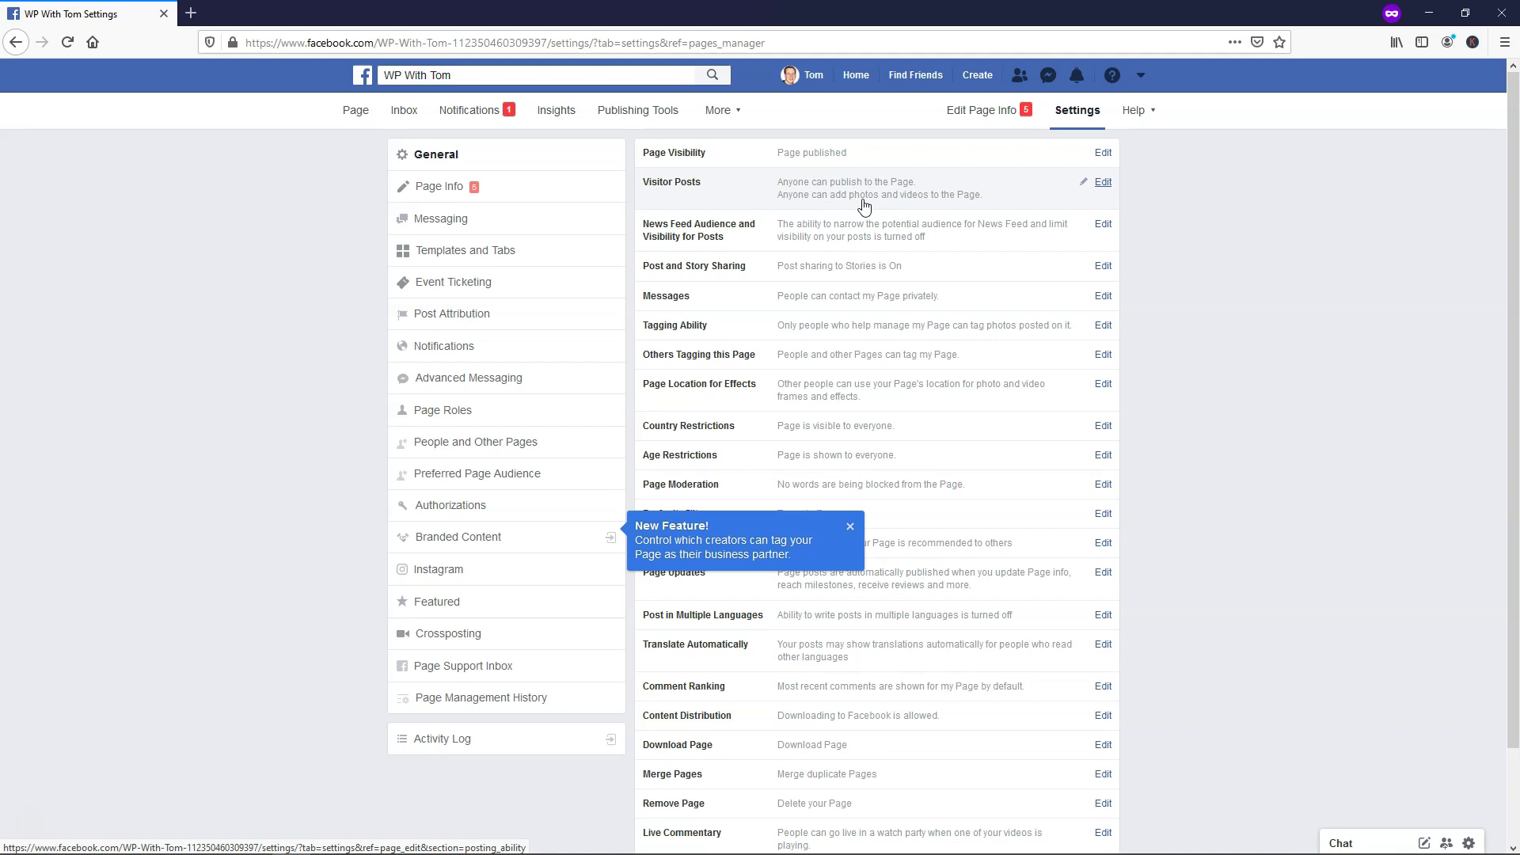
pyautogui.click(1102, 182)
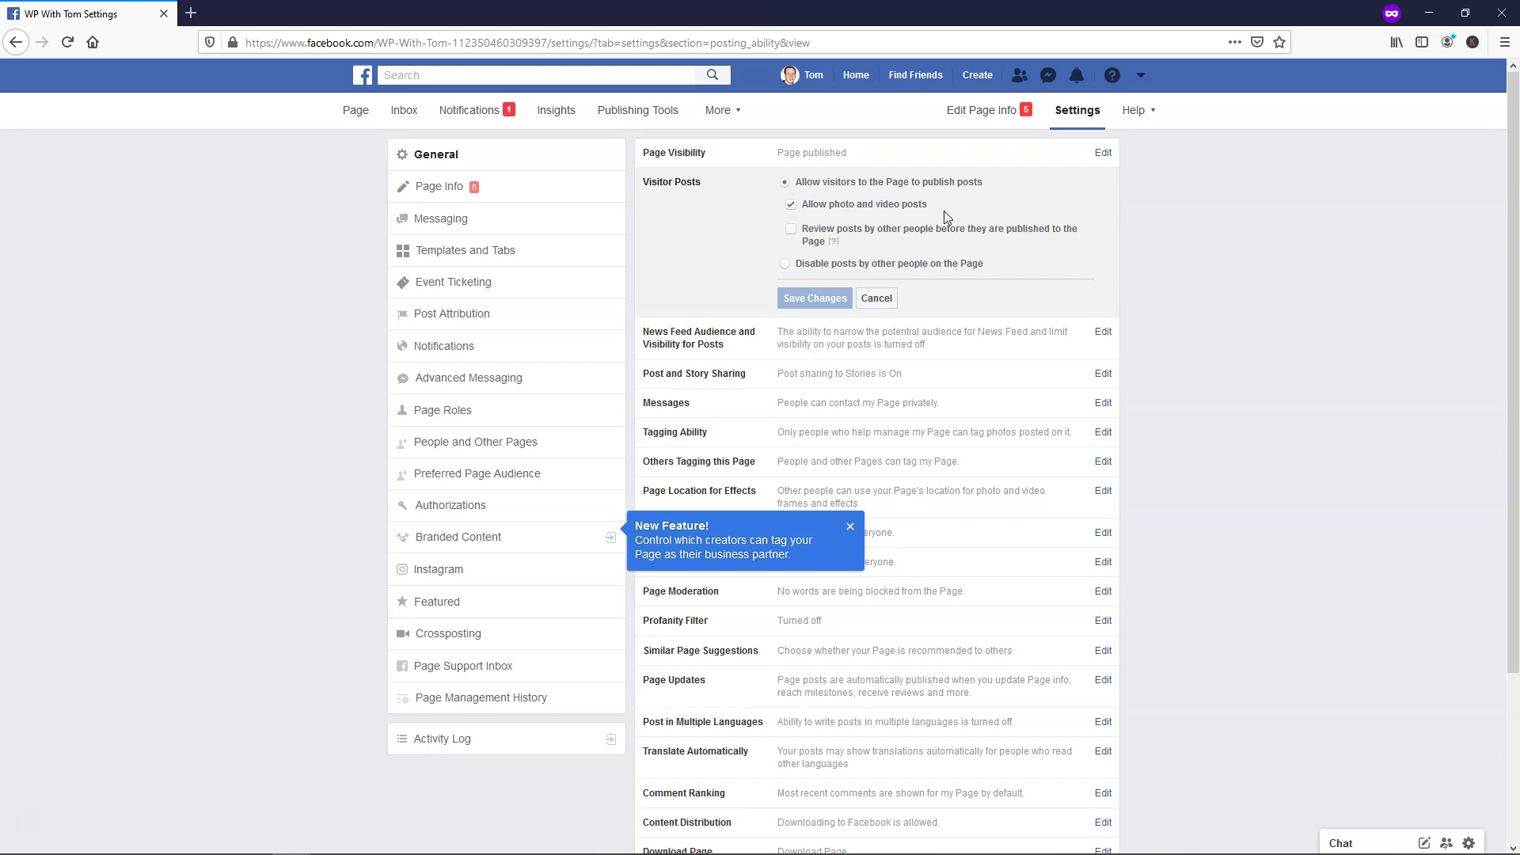
pyautogui.click(844, 263)
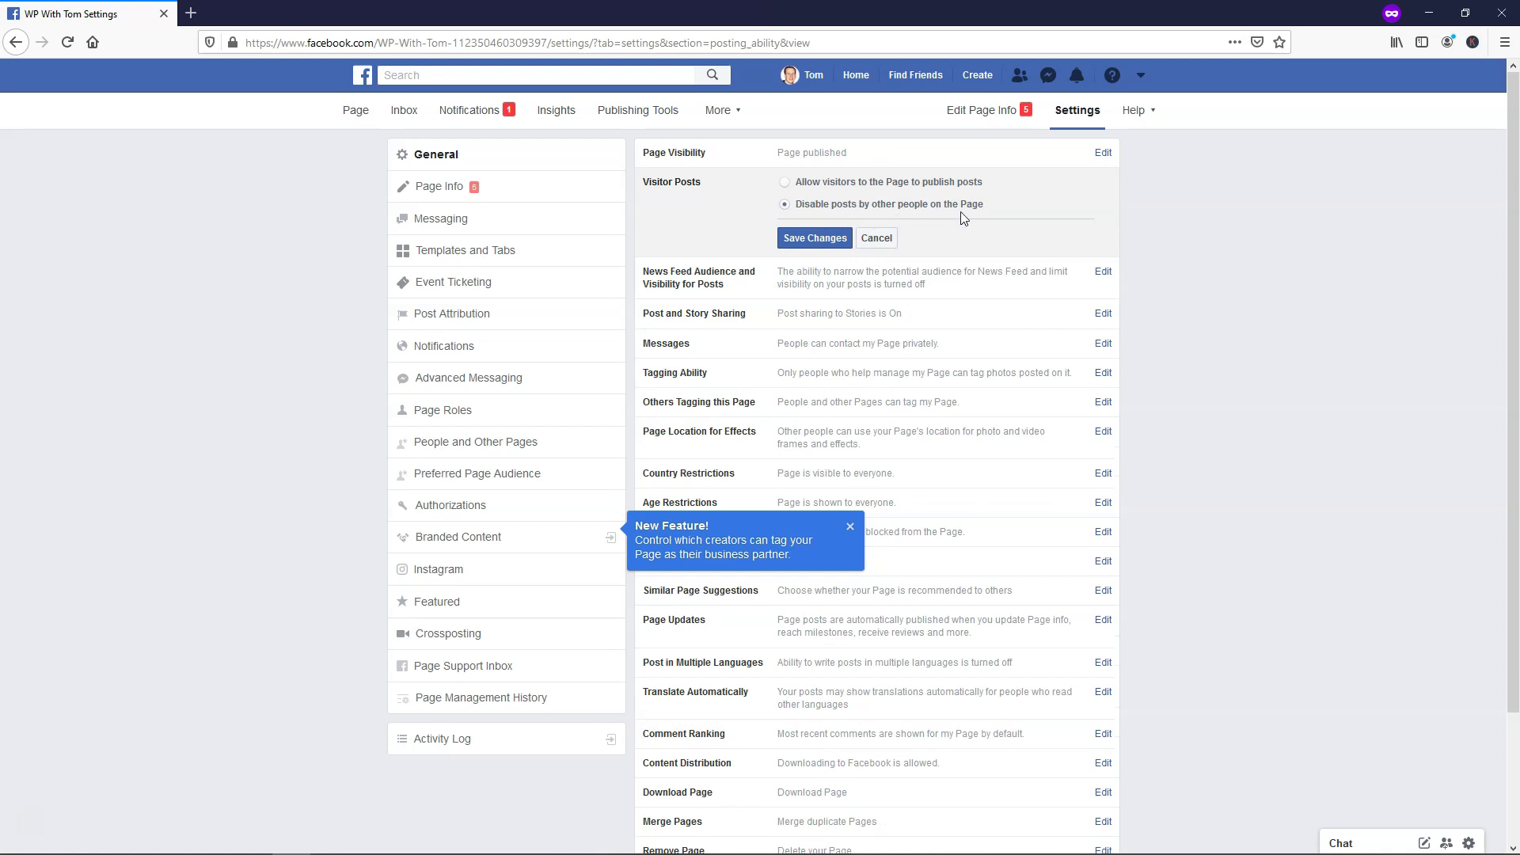
pyautogui.click(815, 182)
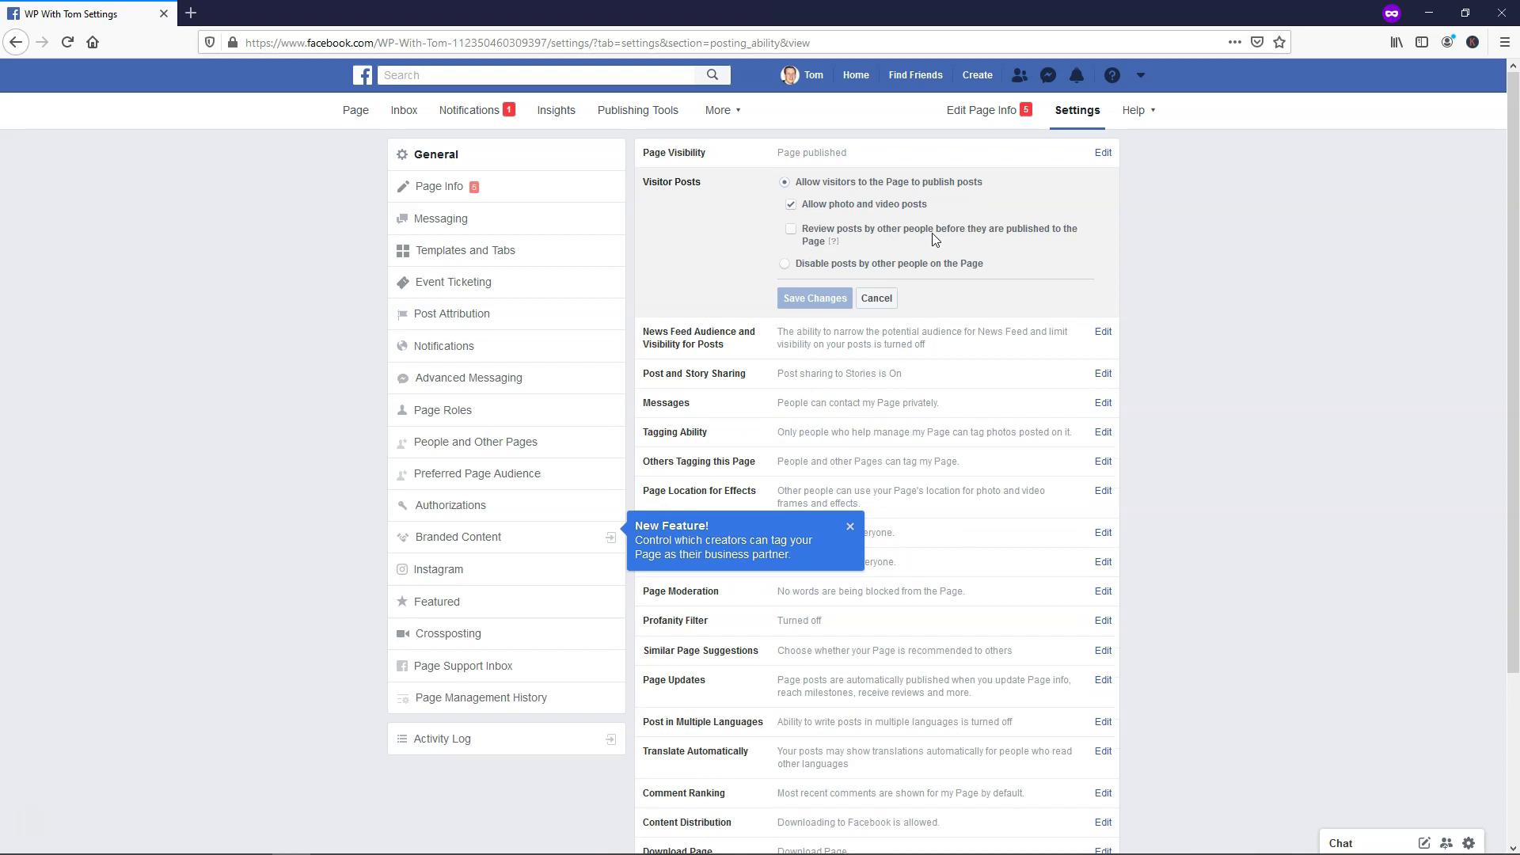
pyautogui.click(784, 264)
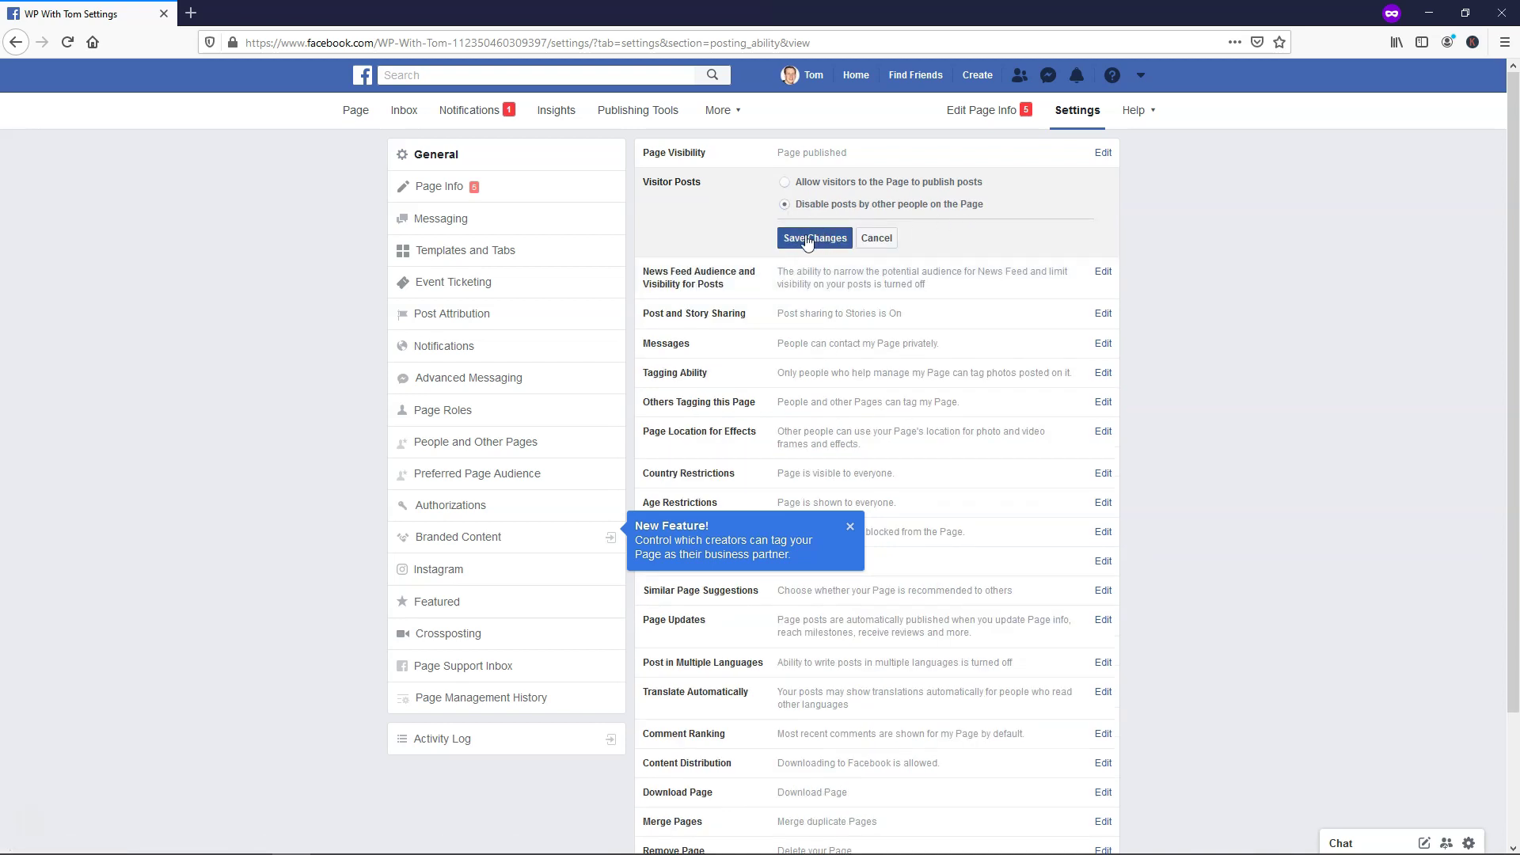
pyautogui.click(805, 235)
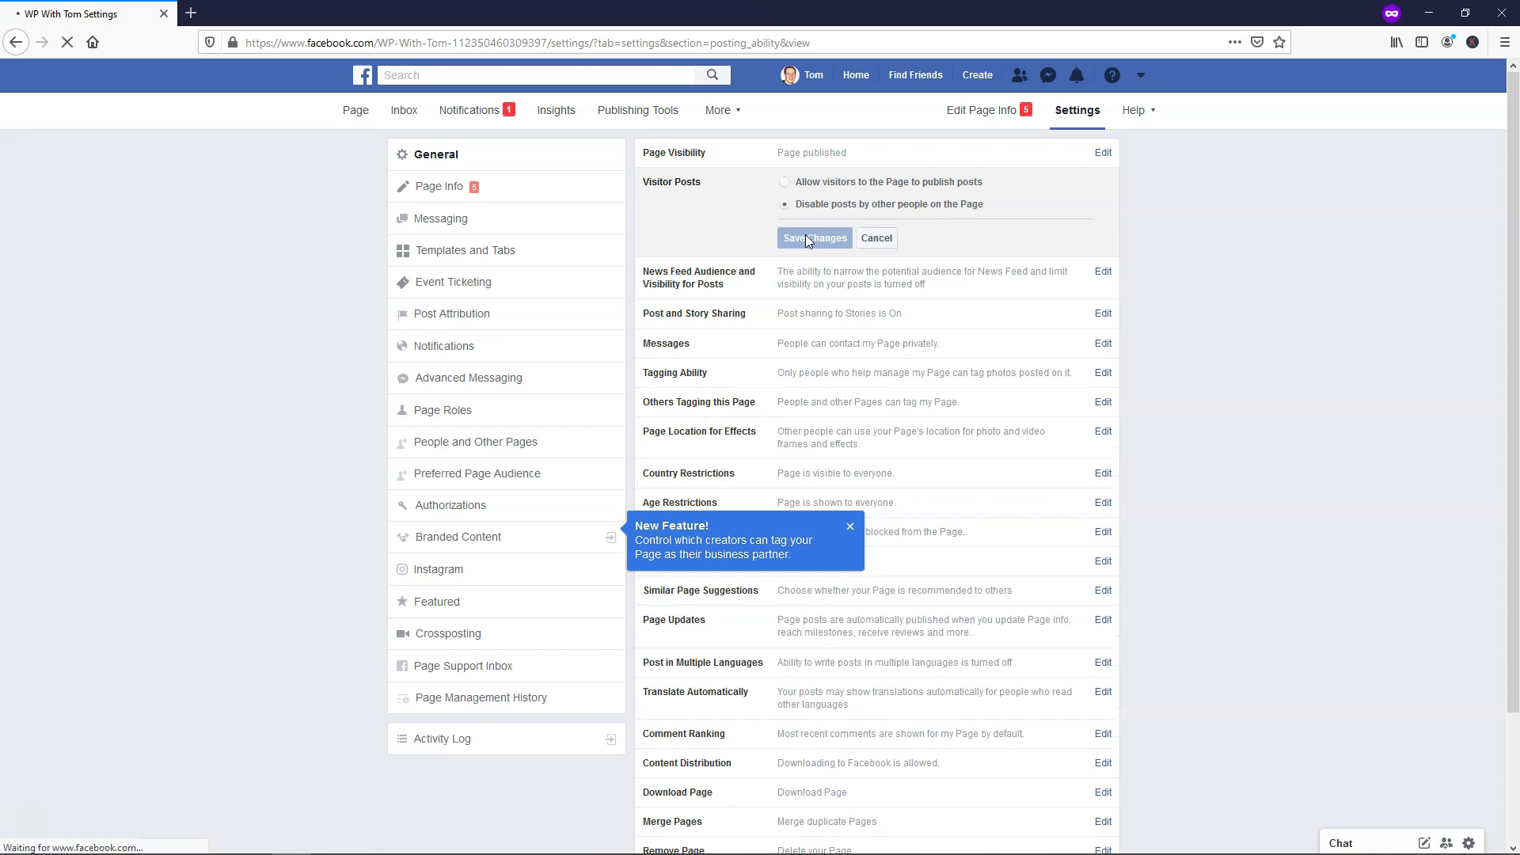
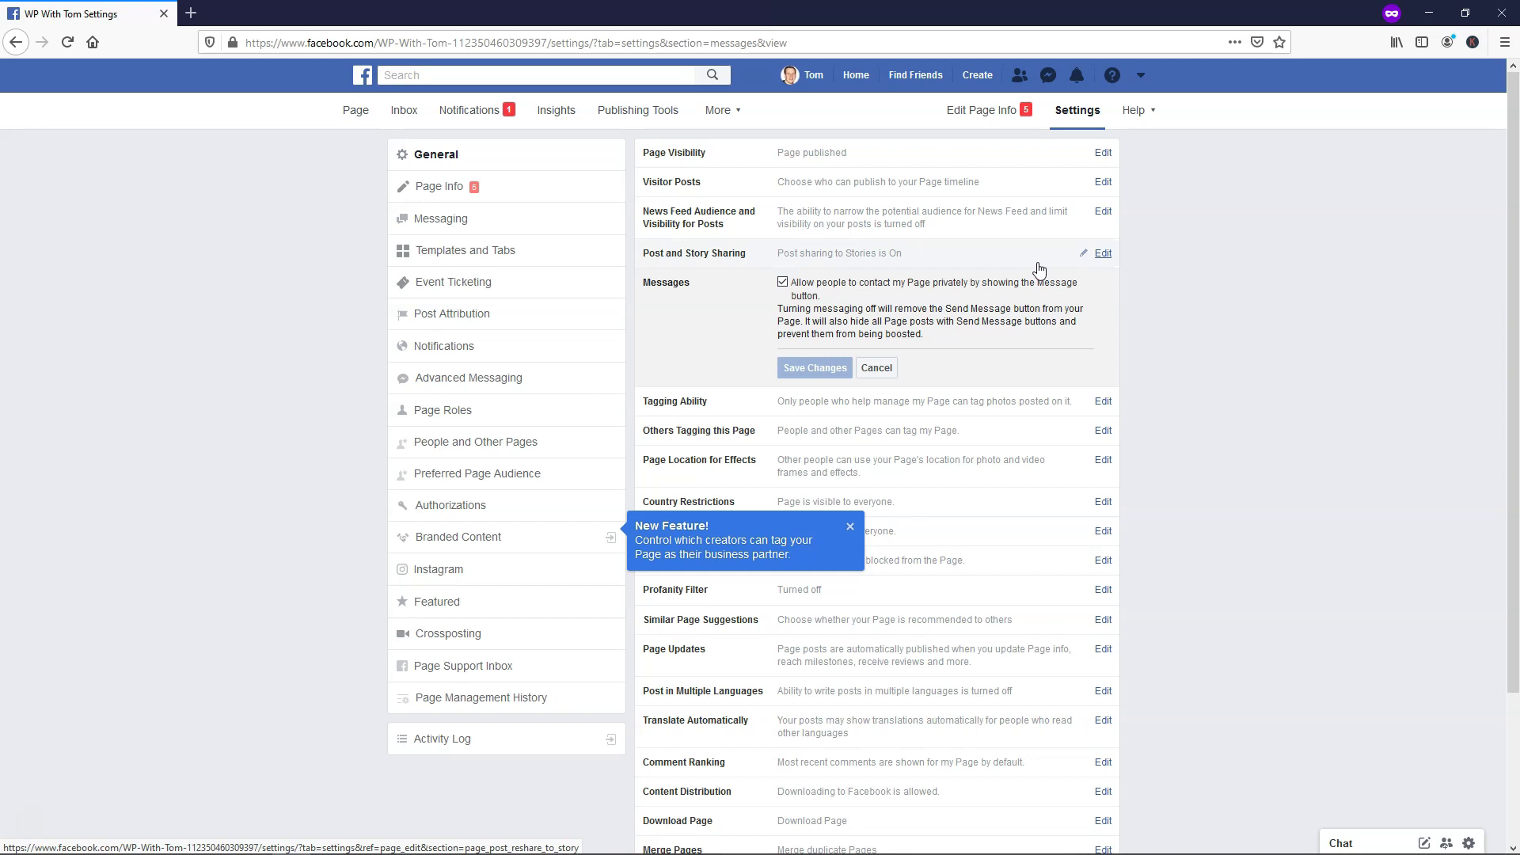
# Step: Review the Tagging Ability and Page Moderation options, dismissing the new feature tip about branded content
pyautogui.click(1028, 409)
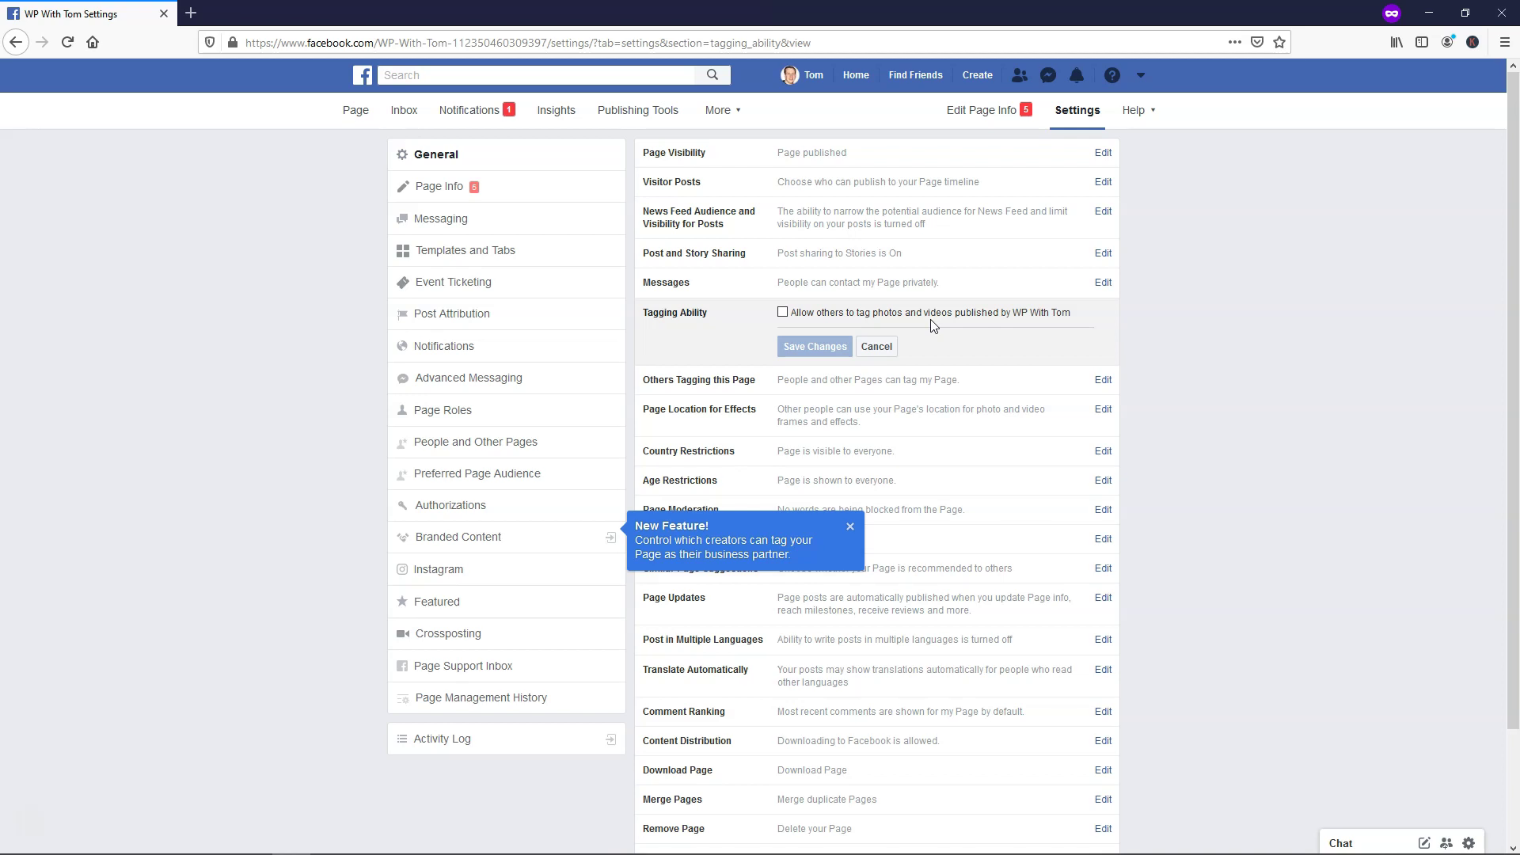
pyautogui.click(850, 527)
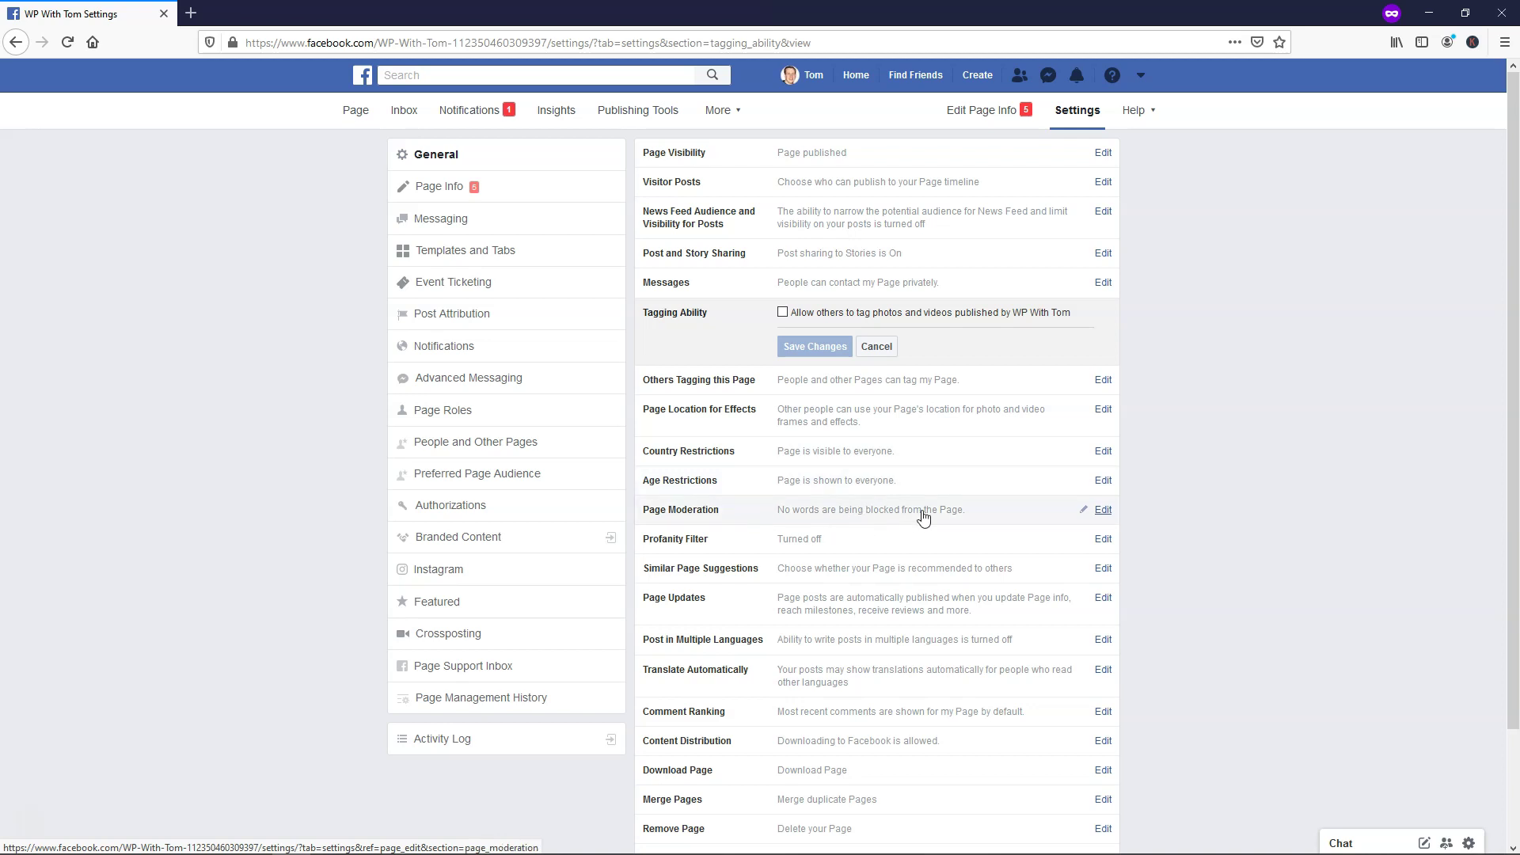
pyautogui.click(1103, 510)
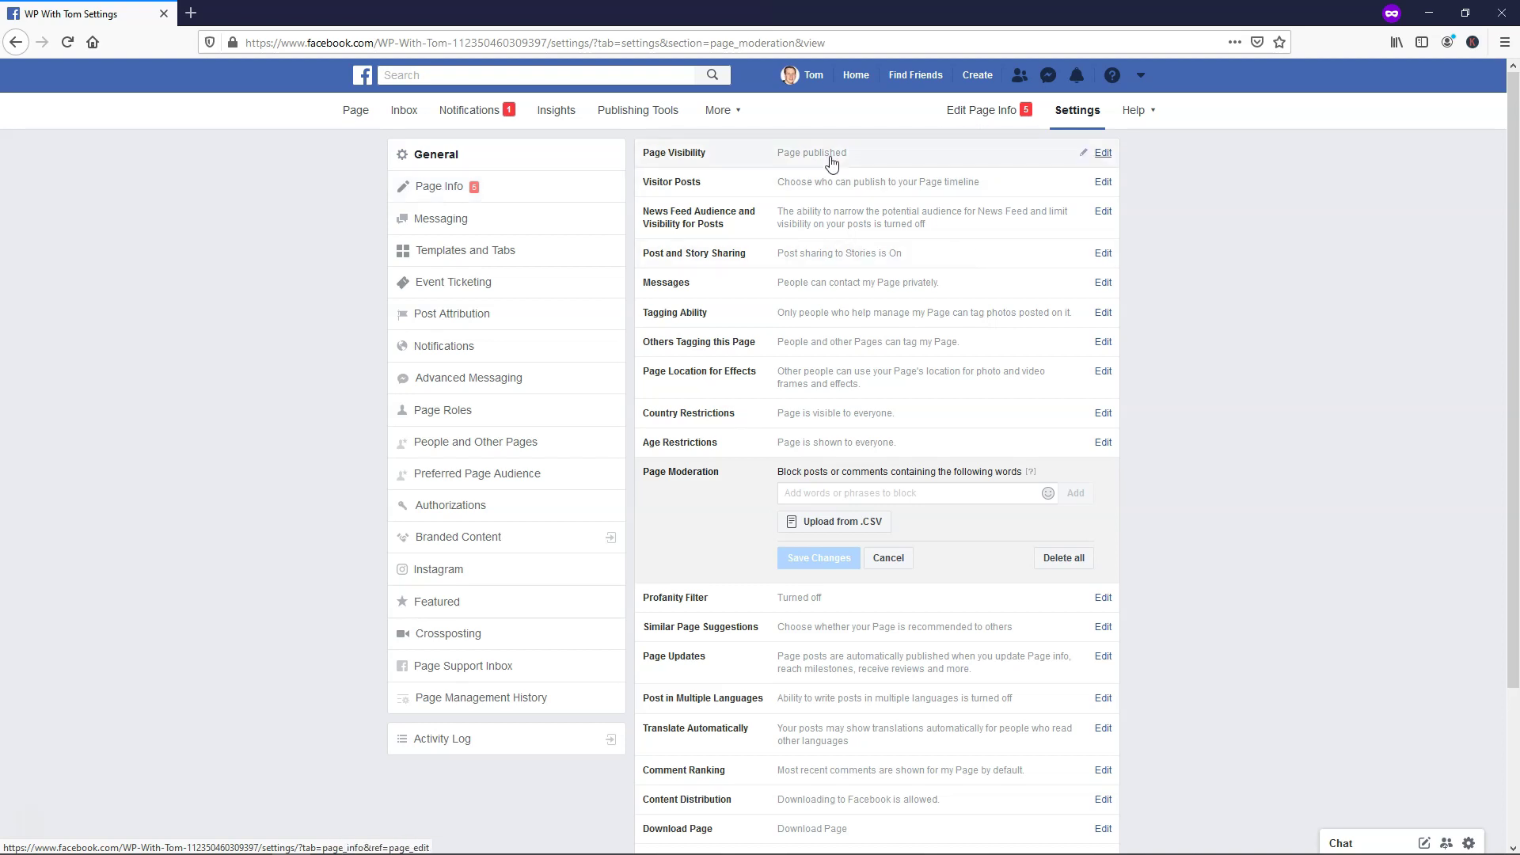
# Step: Add Web Designer as a second category in the page info and save the change
pyautogui.click(452, 194)
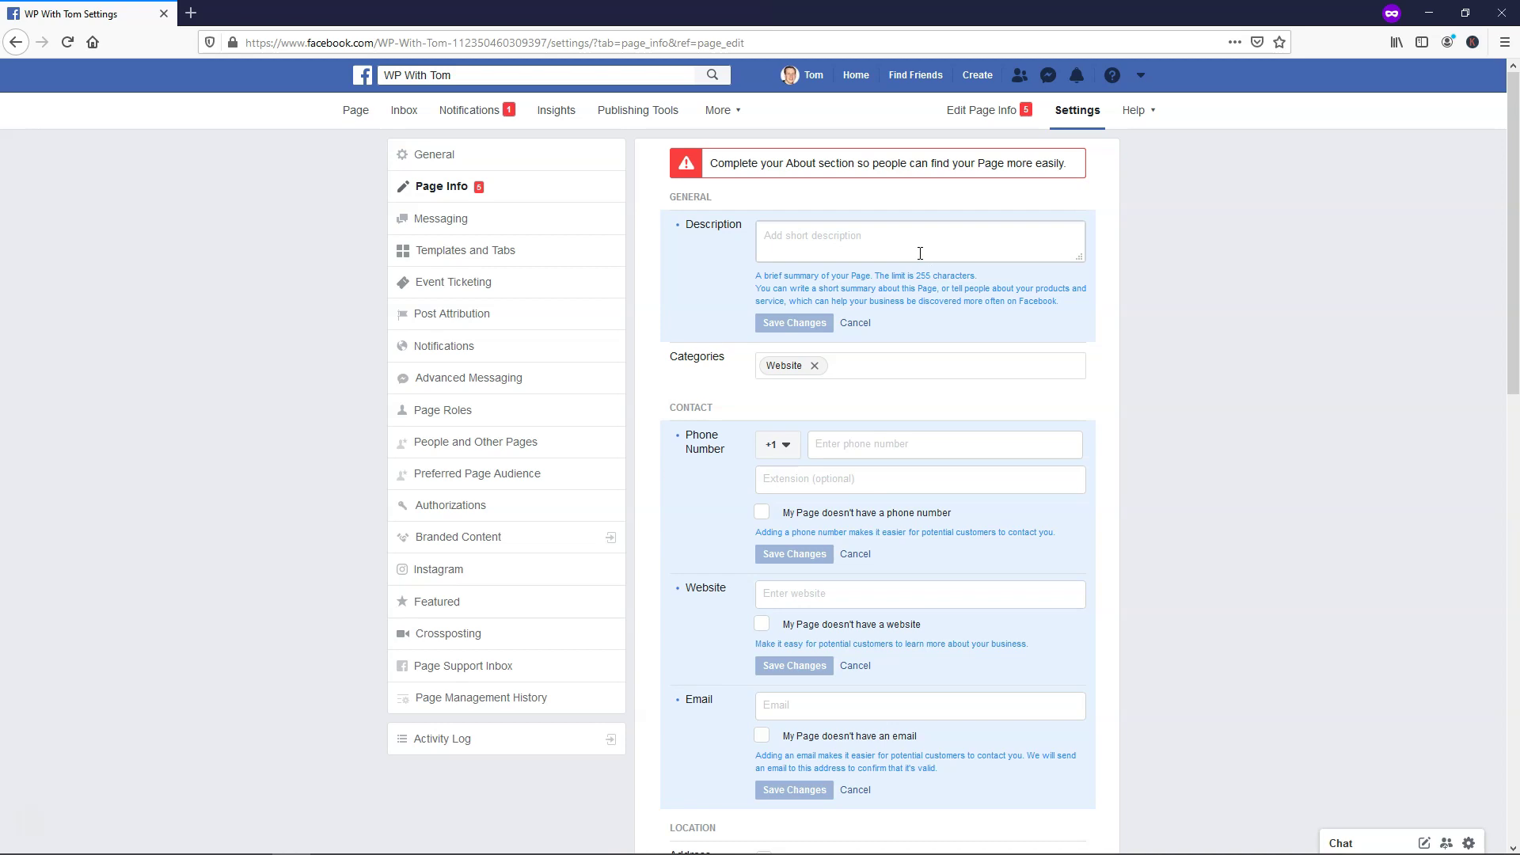
pyautogui.click(885, 365)
pyautogui.write('web des')
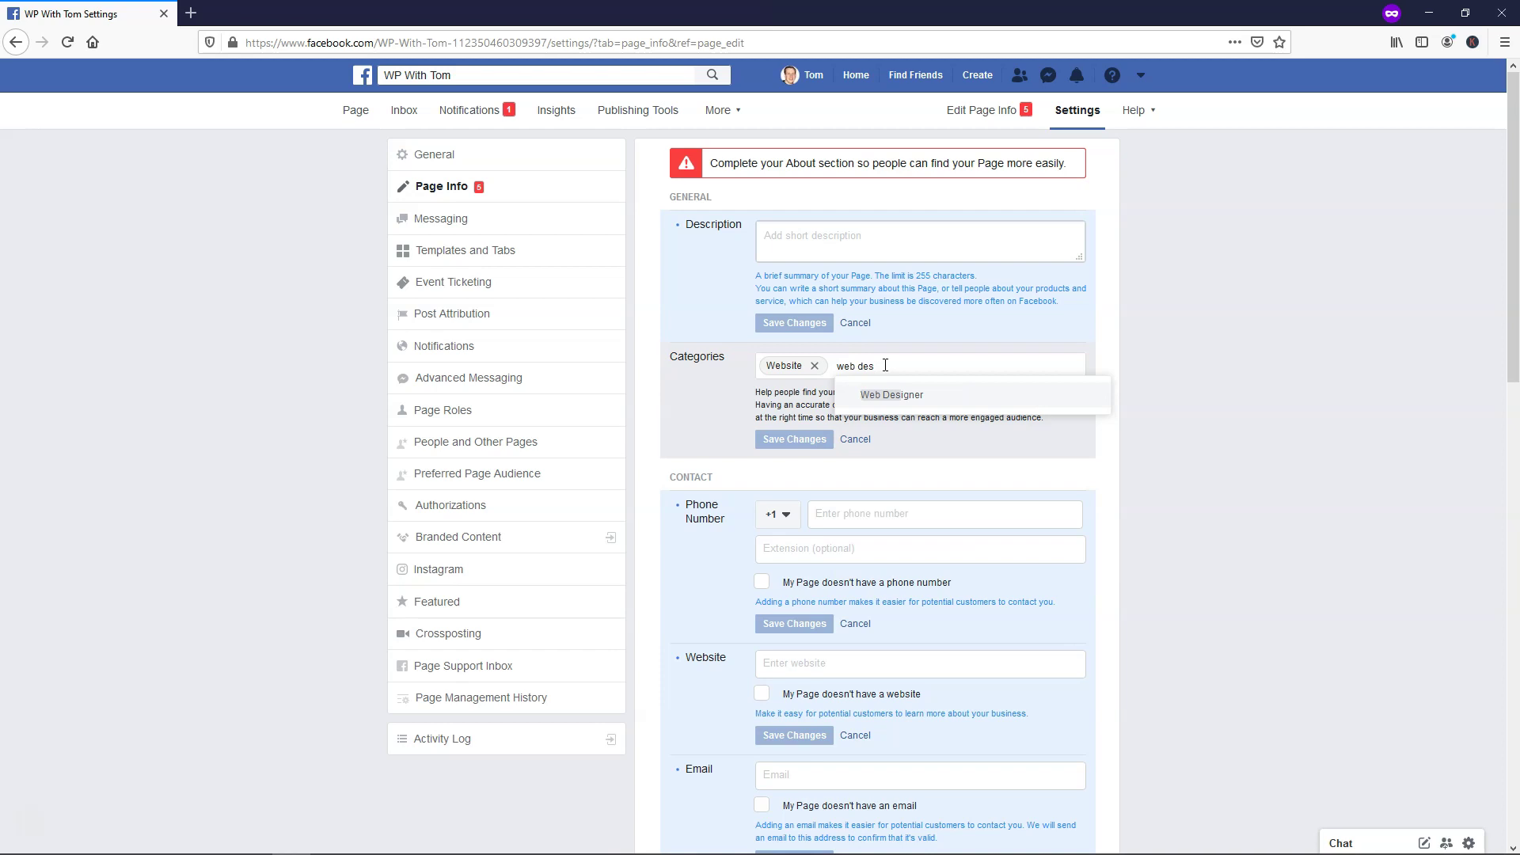
pyautogui.click(891, 394)
pyautogui.click(803, 440)
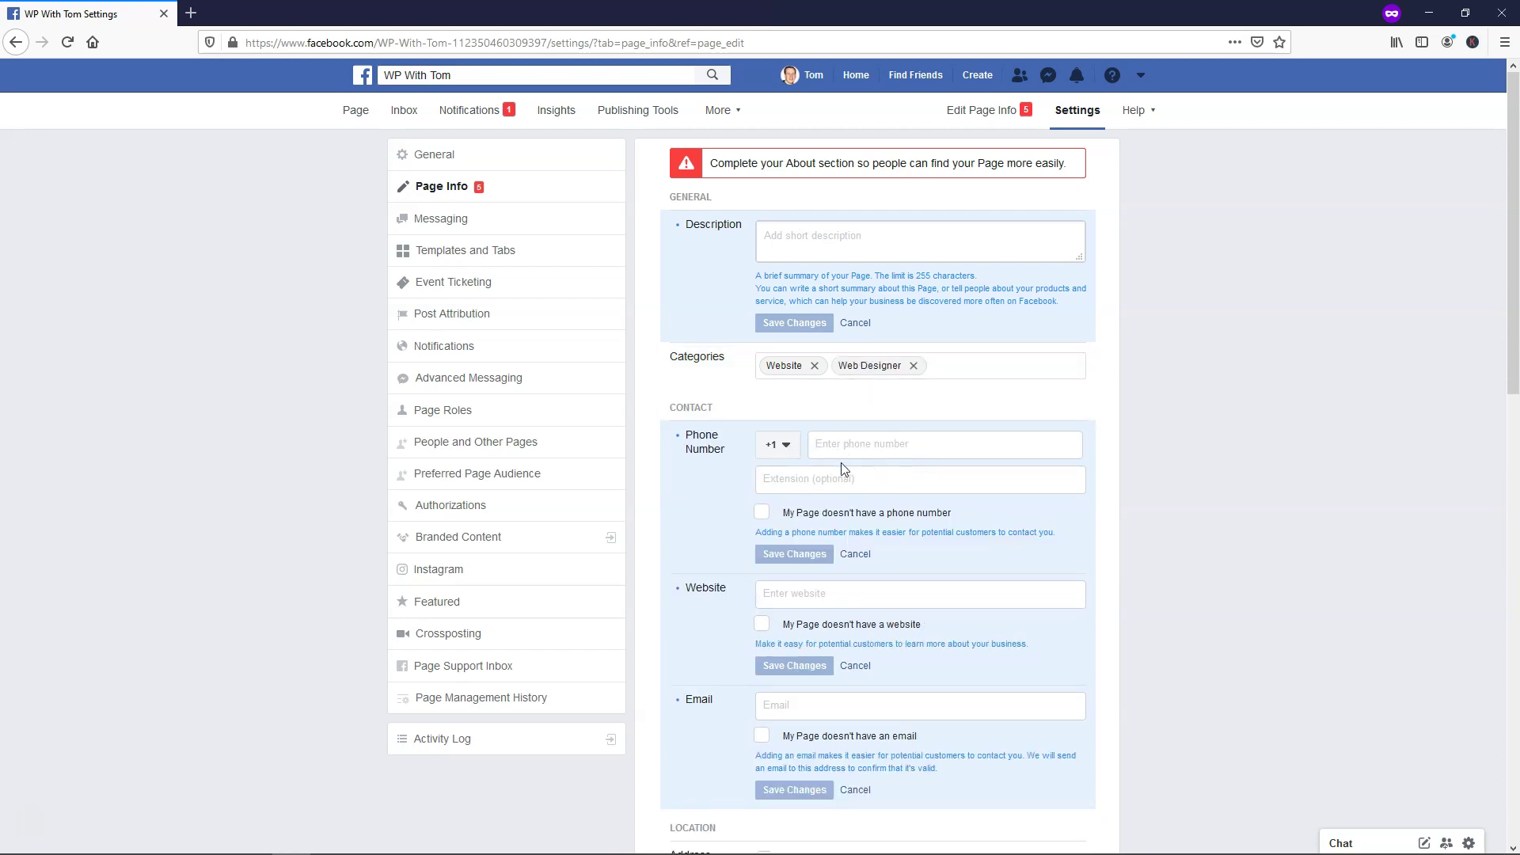
# Step: Review the page info's contact, location, hours, impressum, products and privacy policy fields
pyautogui.scroll(-2, 844, 468)
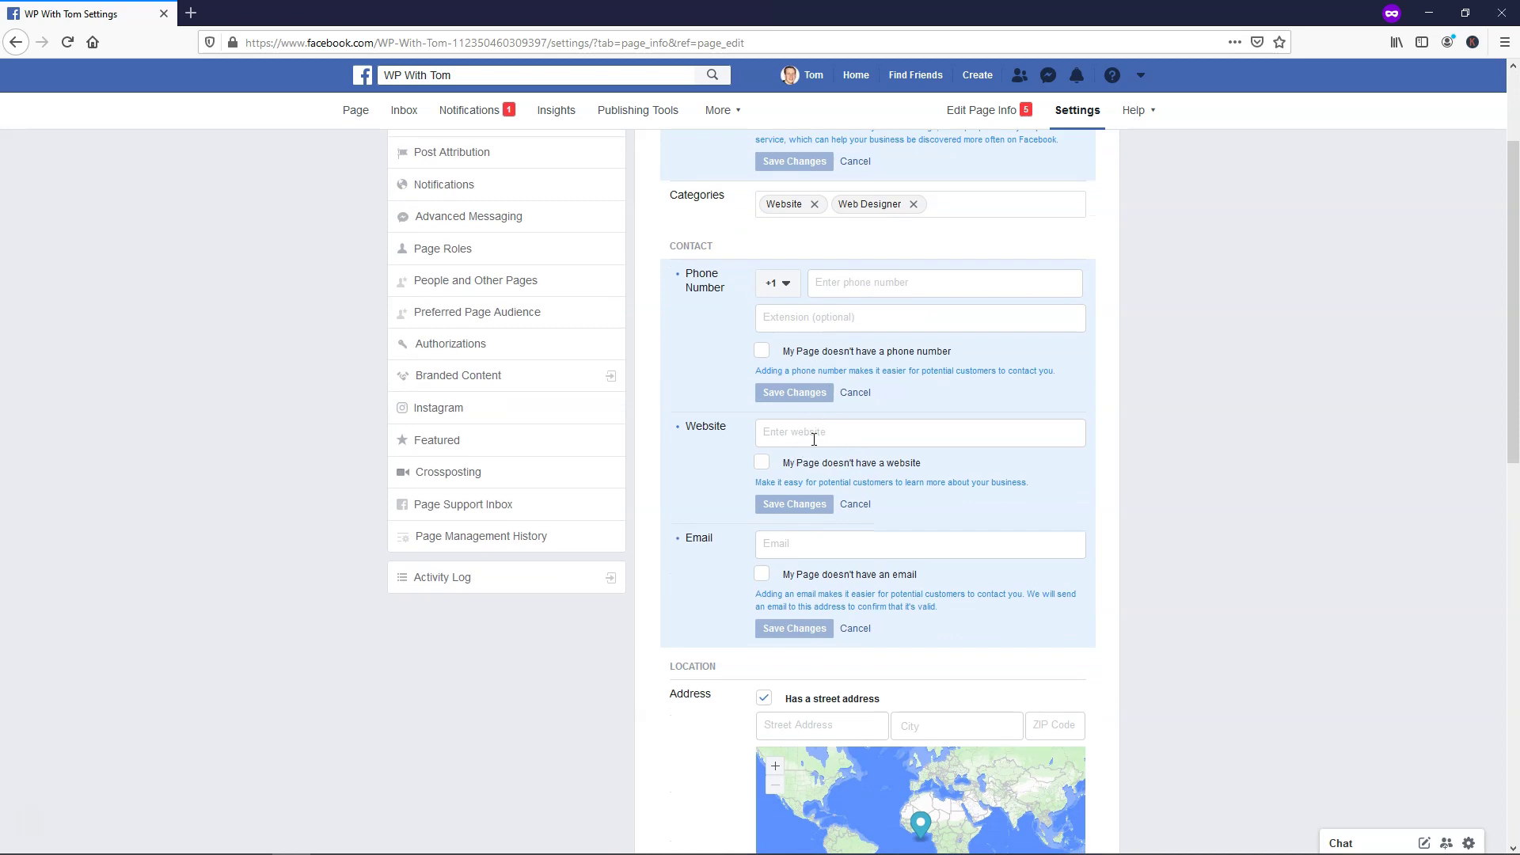
pyautogui.scroll(-2, 832, 401)
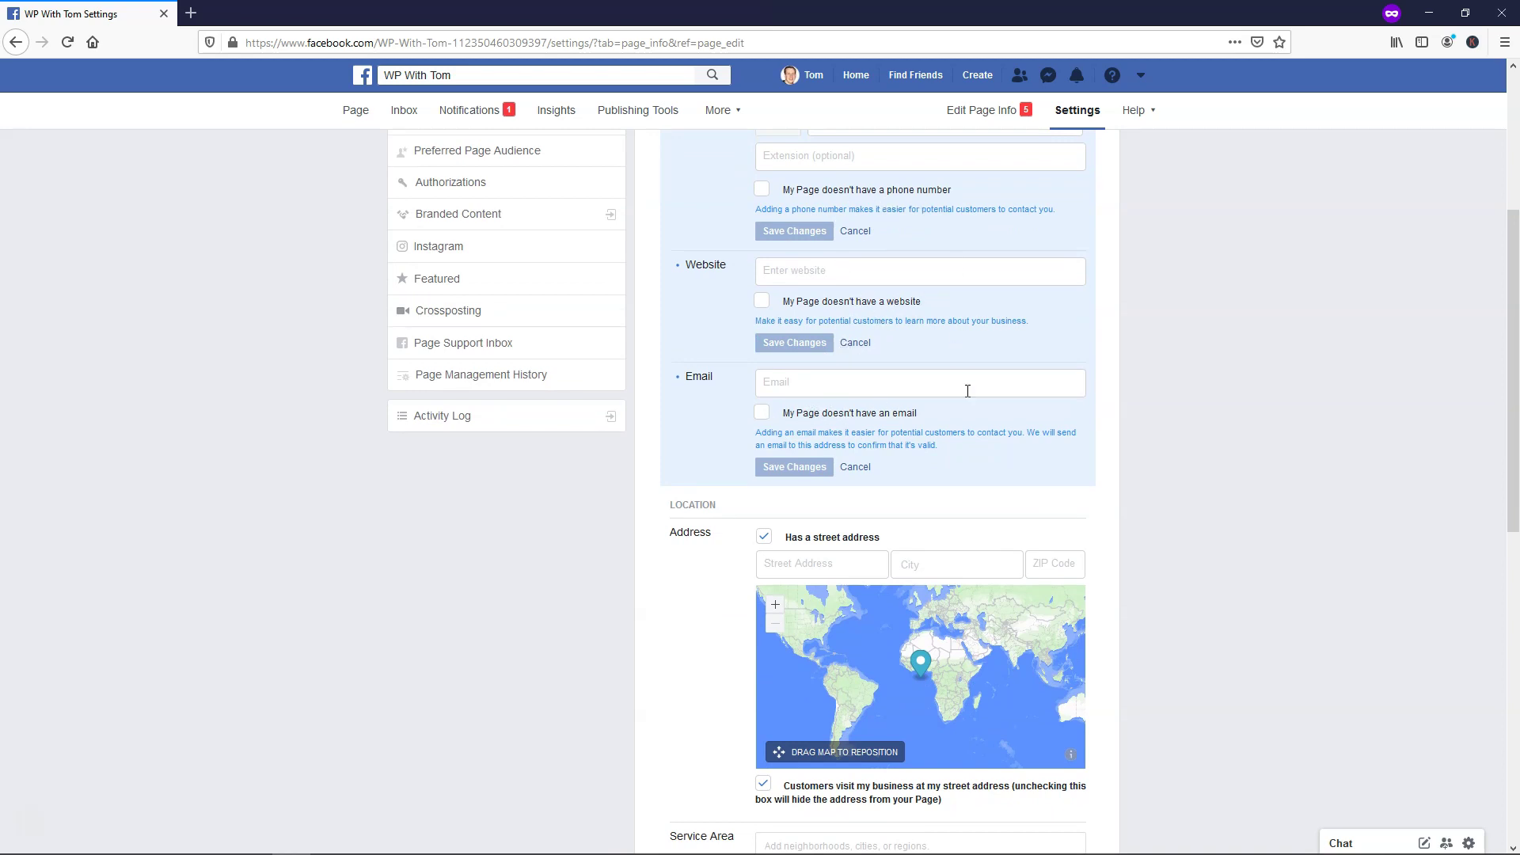
pyautogui.scroll(-1, 968, 390)
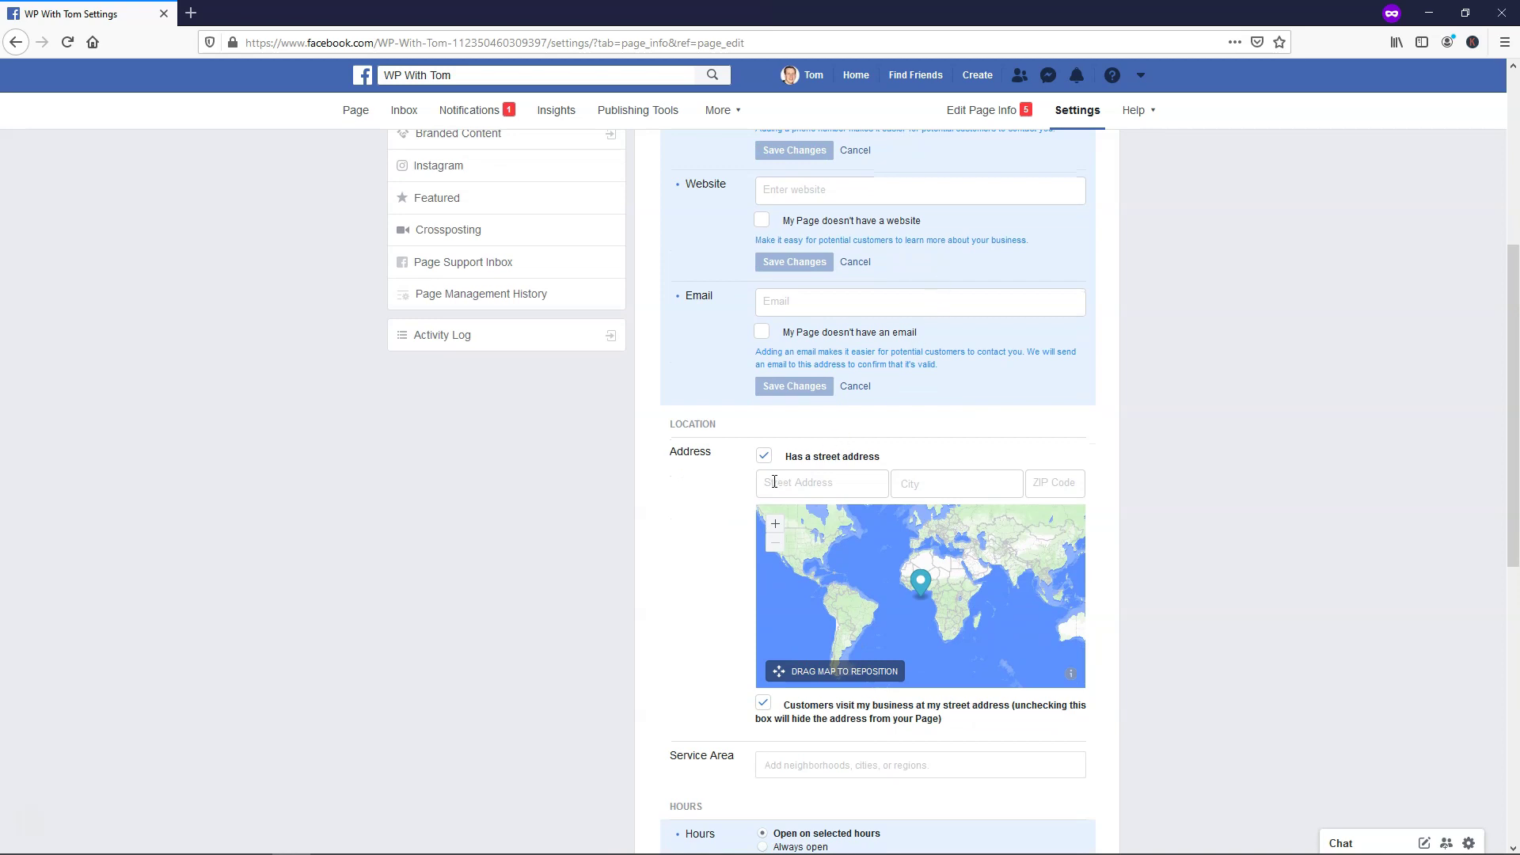
pyautogui.scroll(-6, 858, 484)
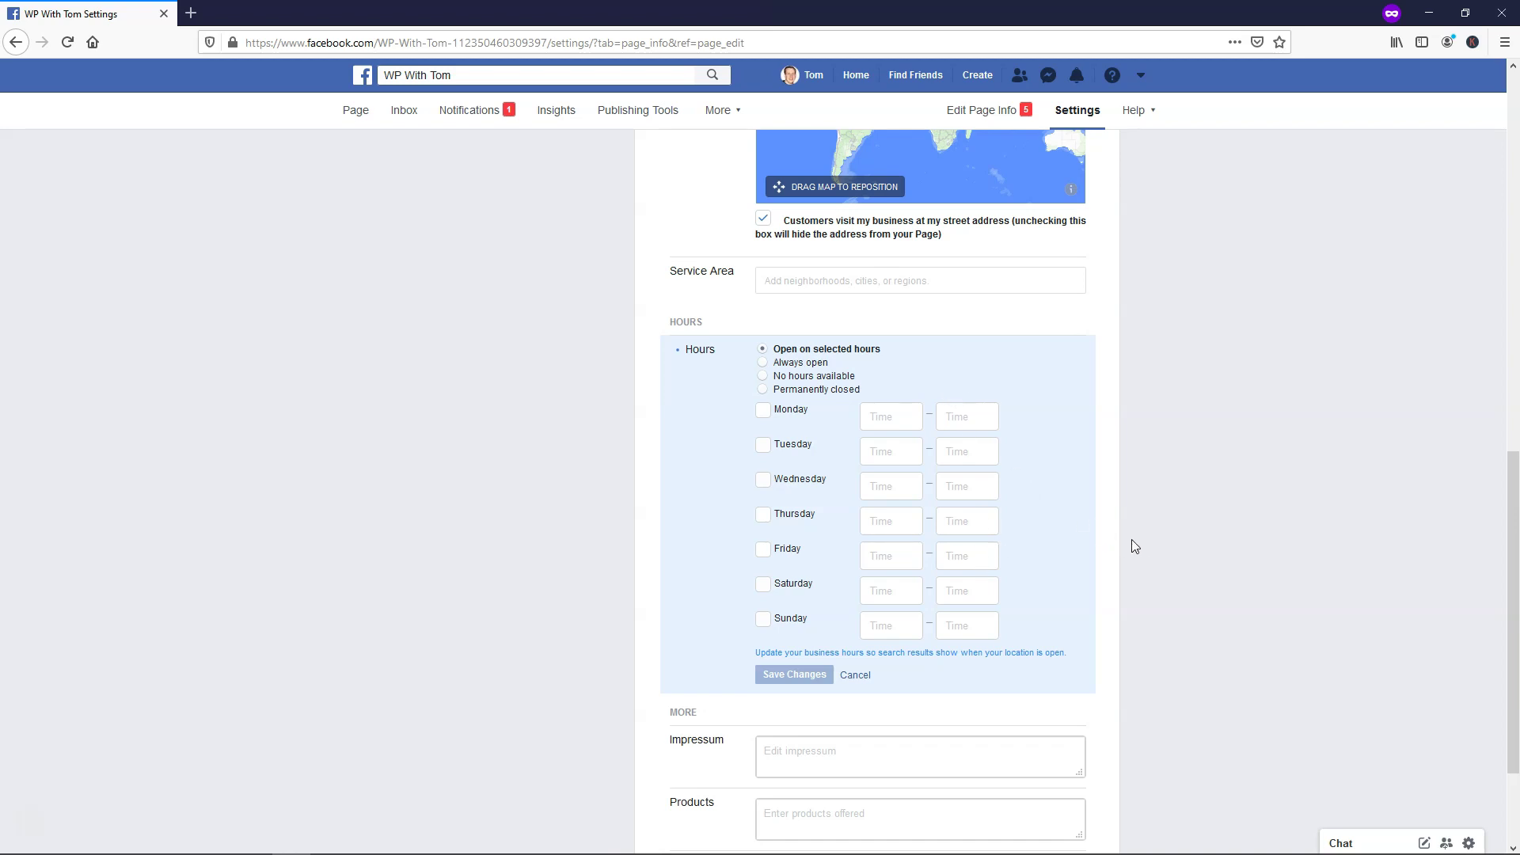
pyautogui.scroll(-3, 1132, 539)
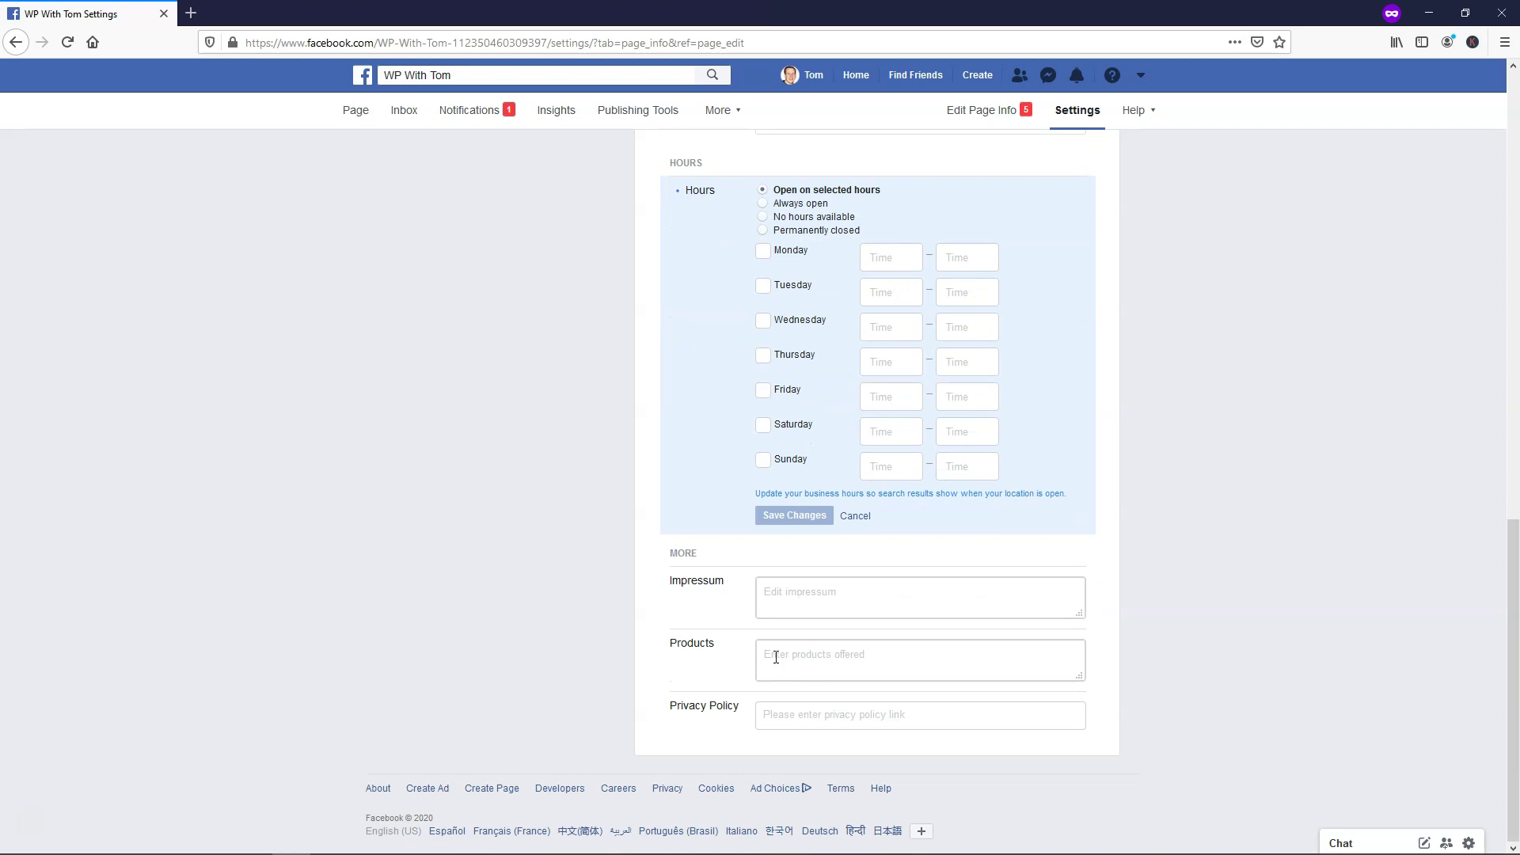
# Step: Turn on the Messenger greeting in the page's messaging settings
pyautogui.scroll(15, 1180, 611)
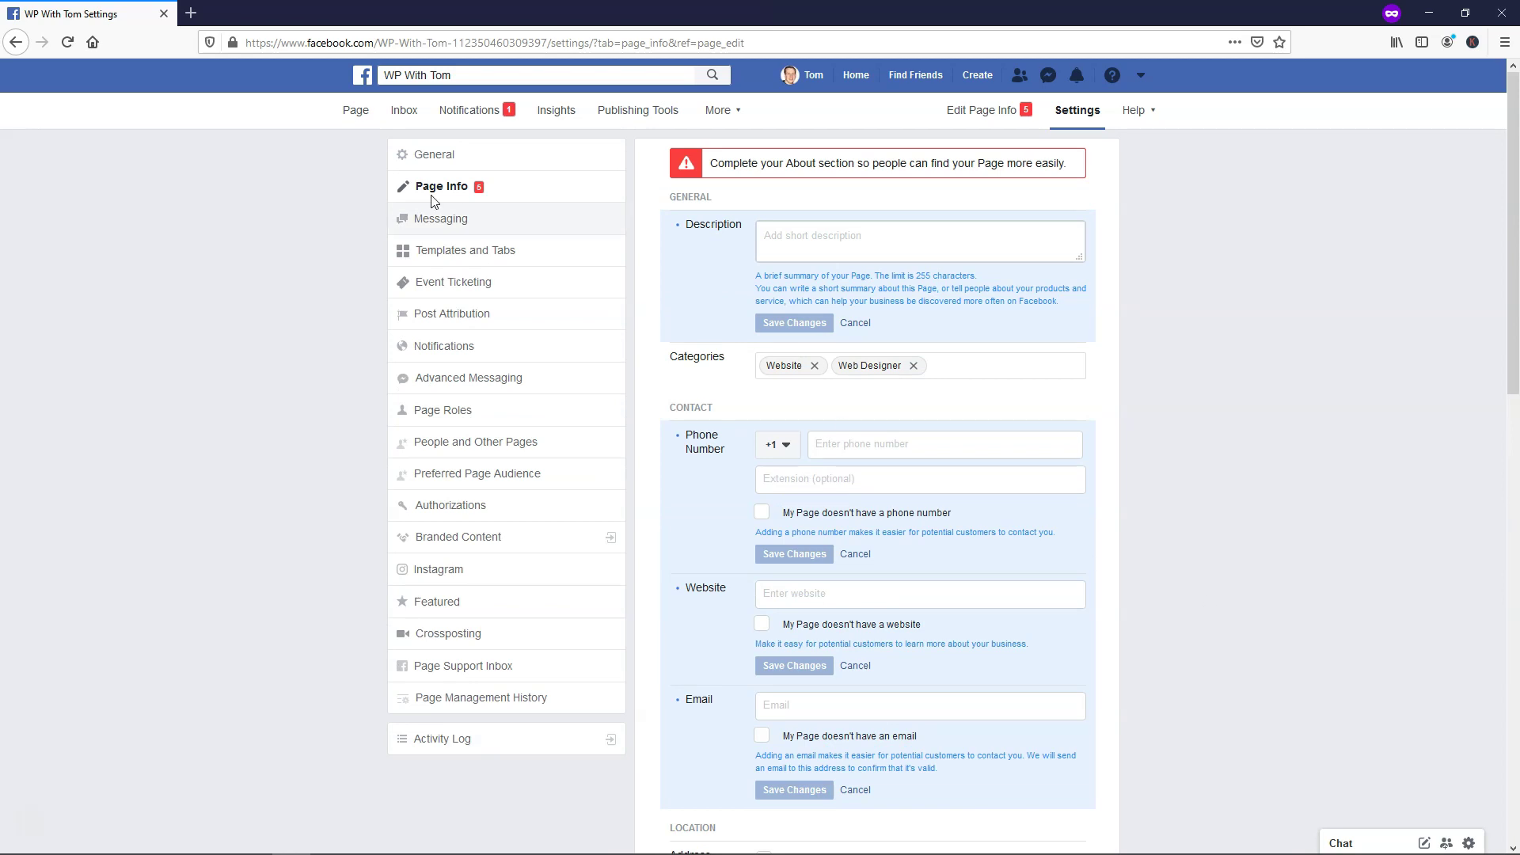
pyautogui.click(443, 221)
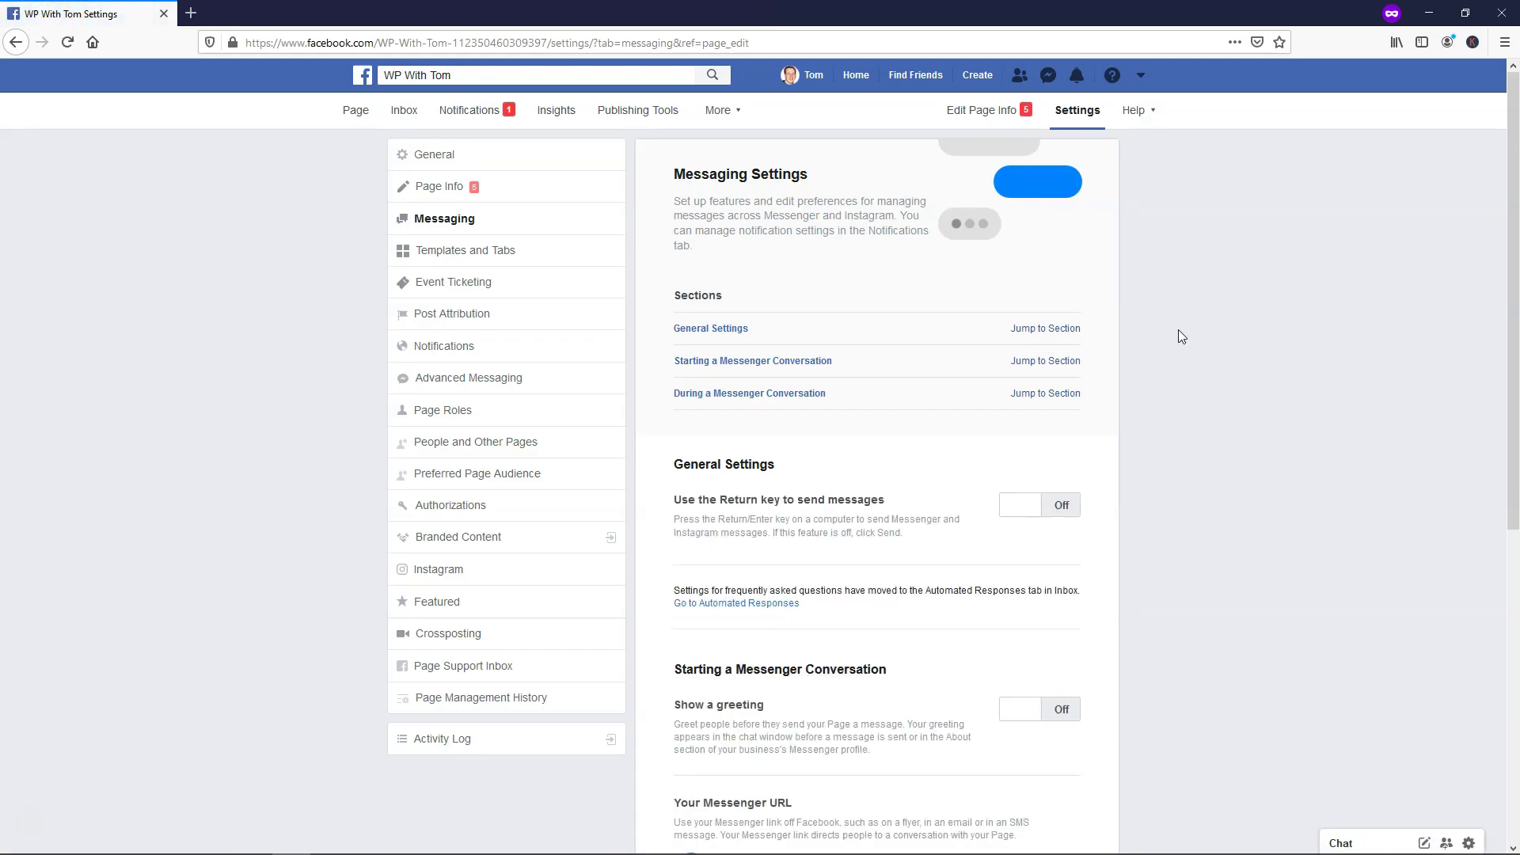
pyautogui.scroll(-4, 1178, 330)
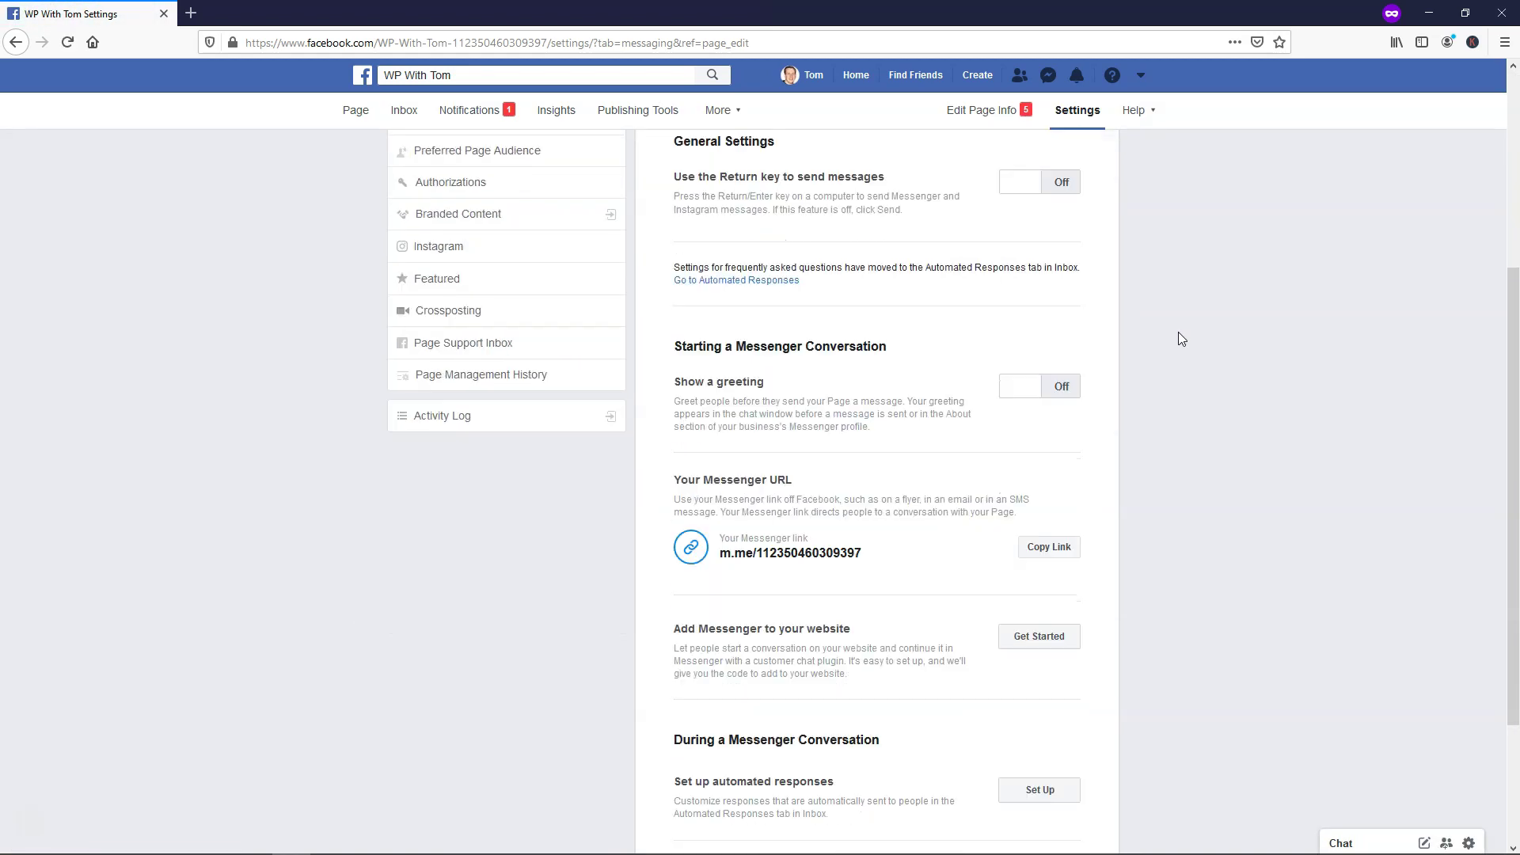
pyautogui.click(1056, 386)
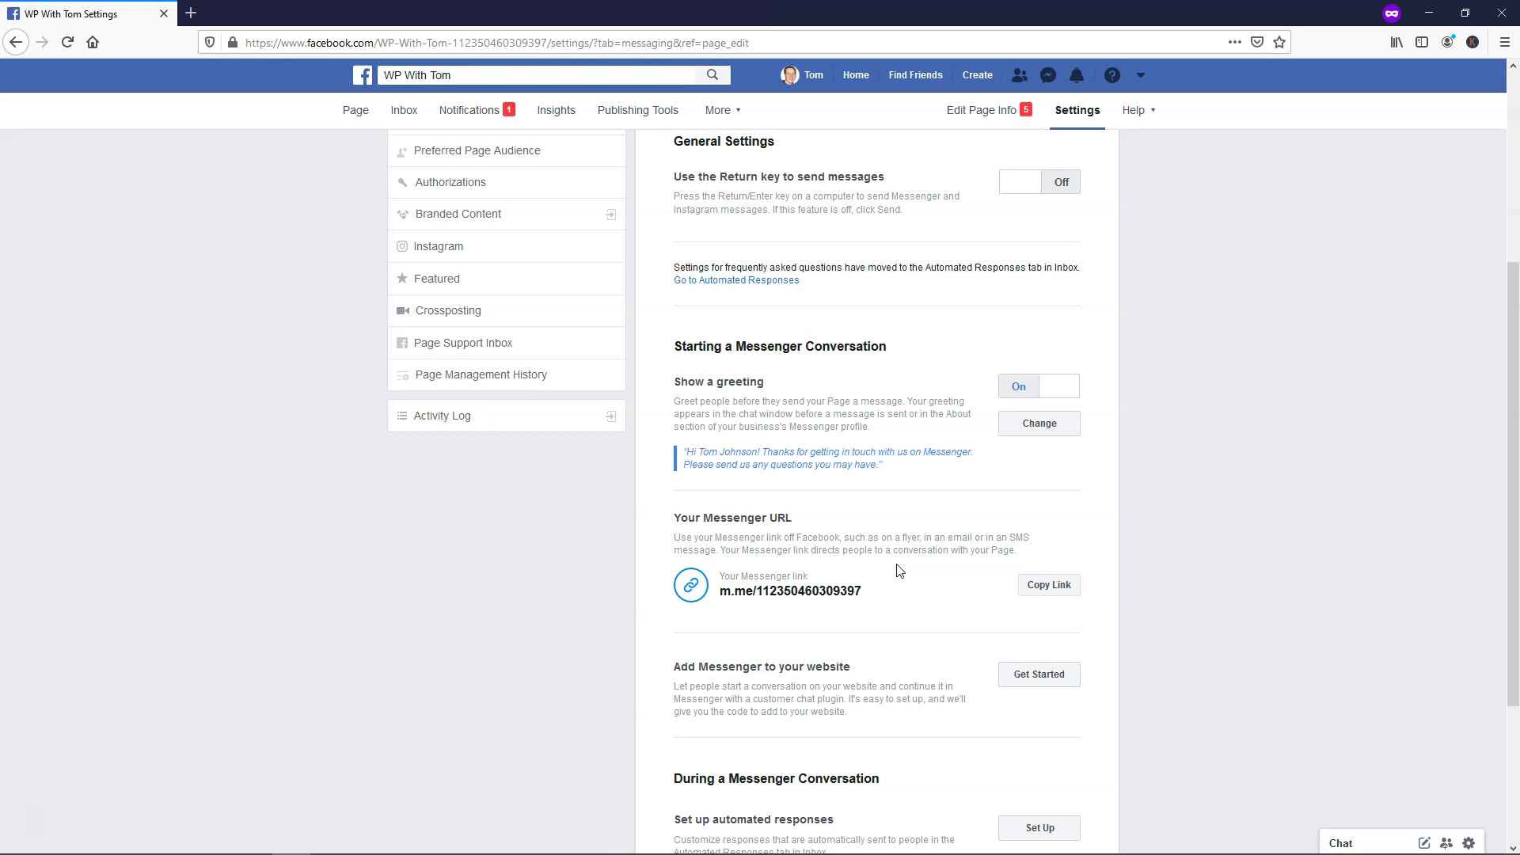
# Step: Examine the page roles settings and the list of roles that can be assigned to a new person
pyautogui.scroll(5, 1310, 555)
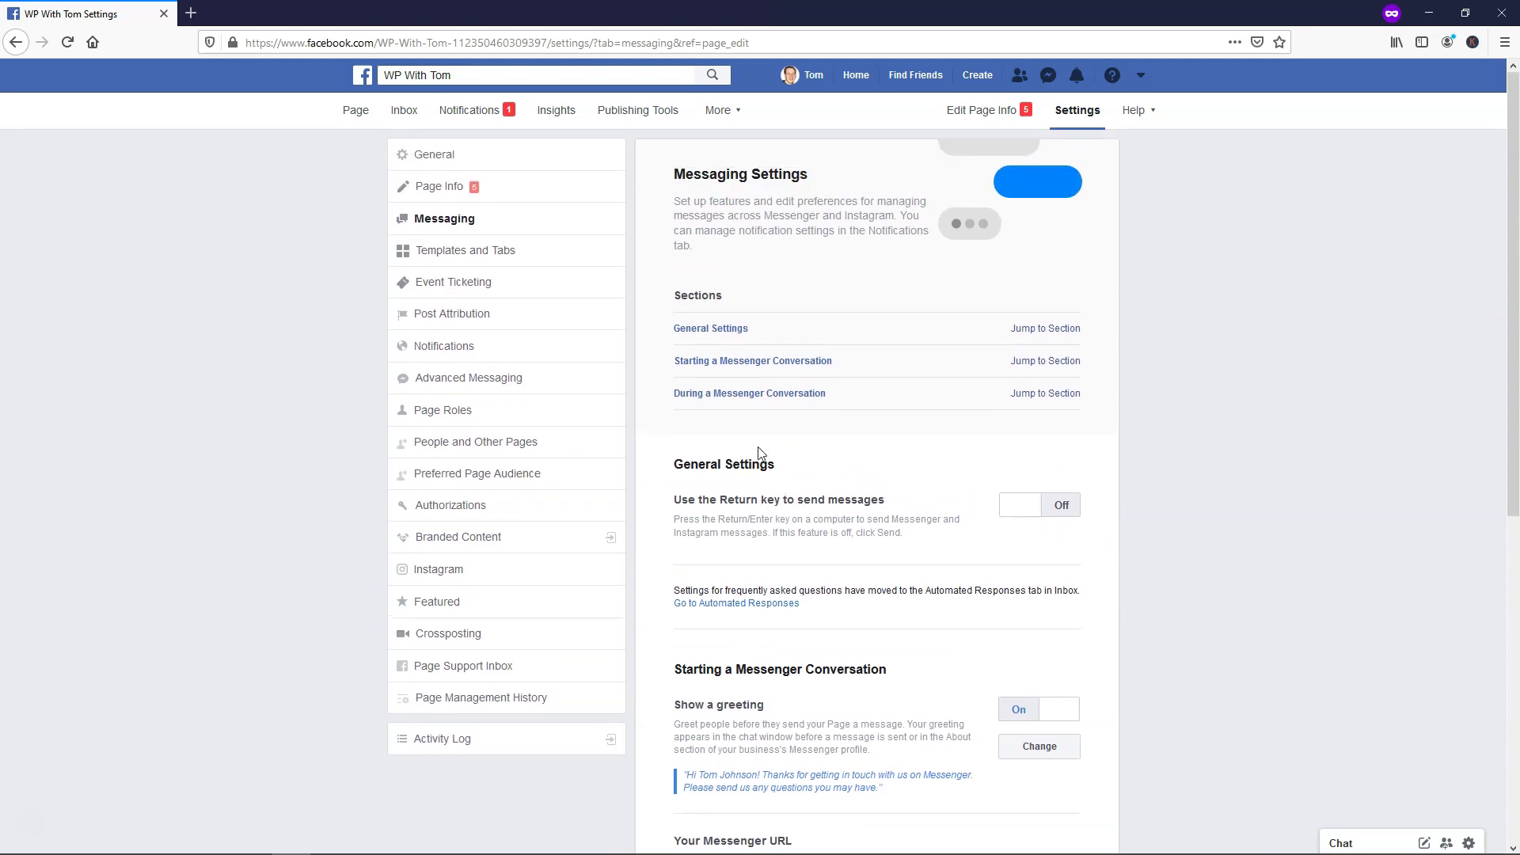
pyautogui.click(467, 417)
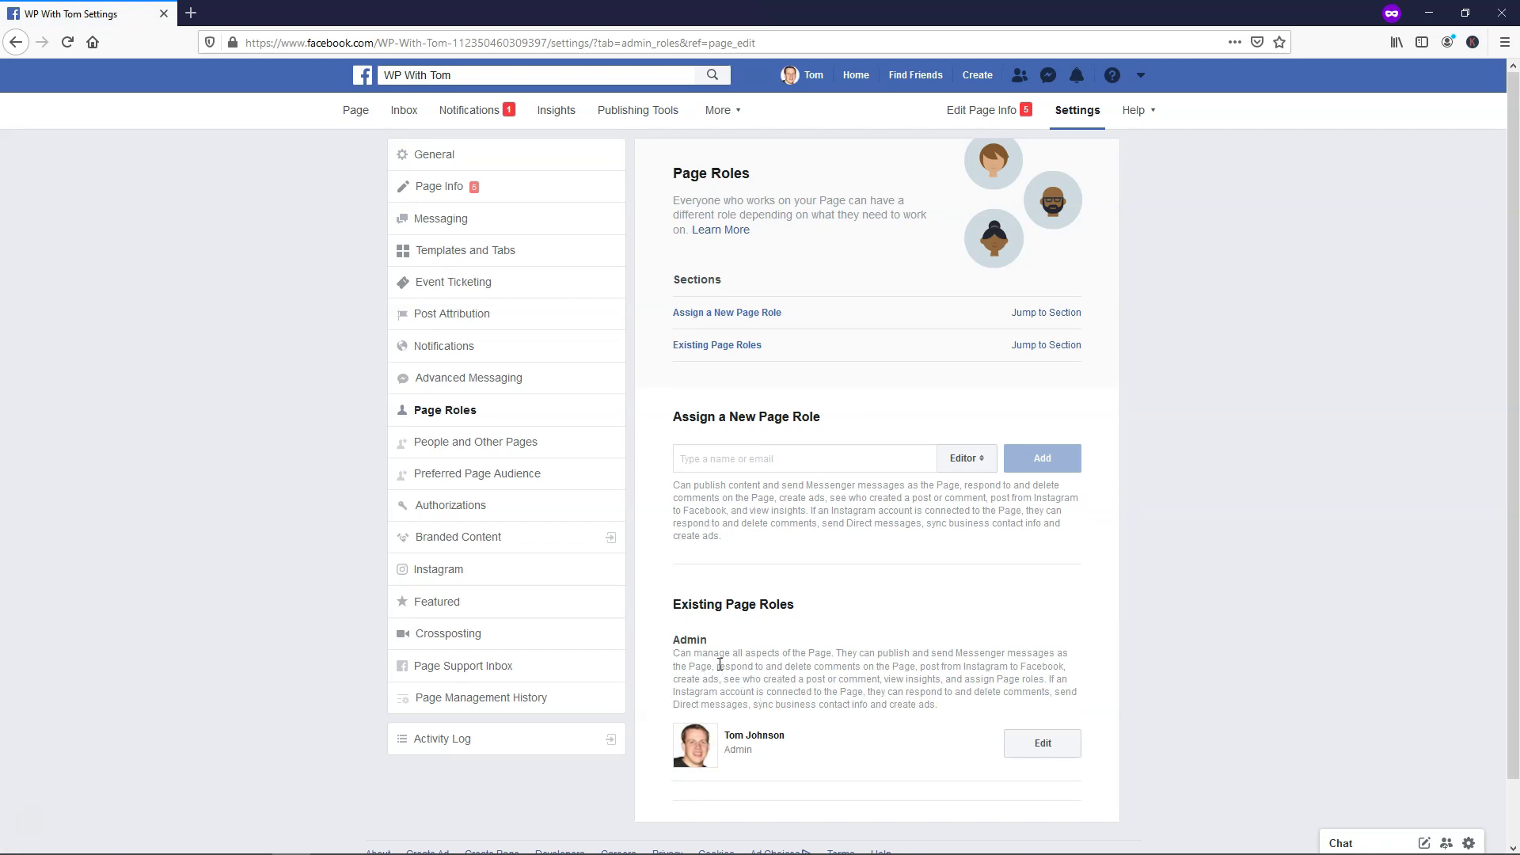
pyautogui.scroll(-2, 895, 661)
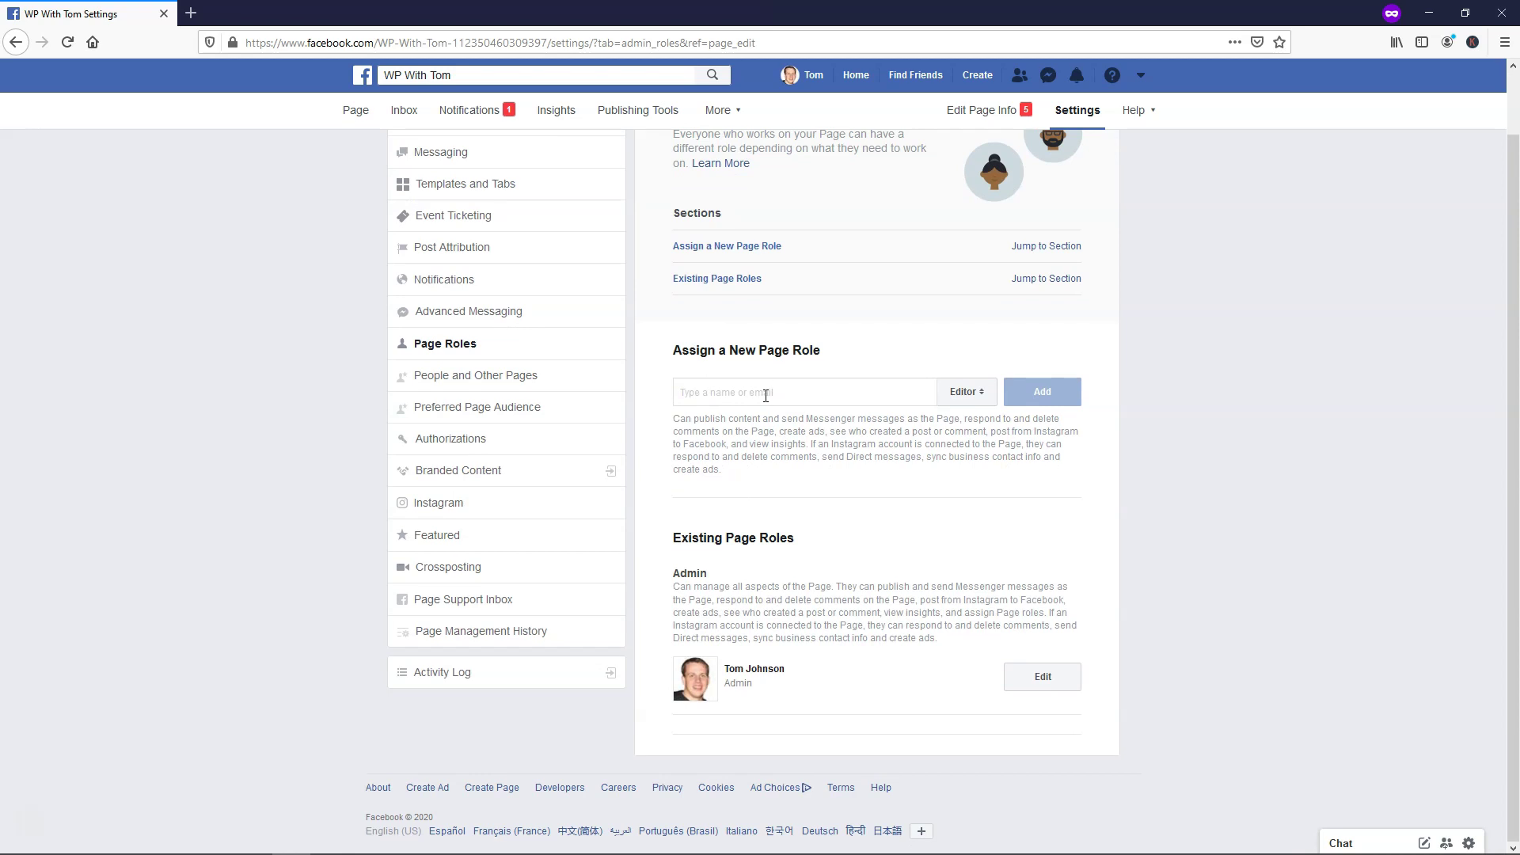
pyautogui.click(983, 393)
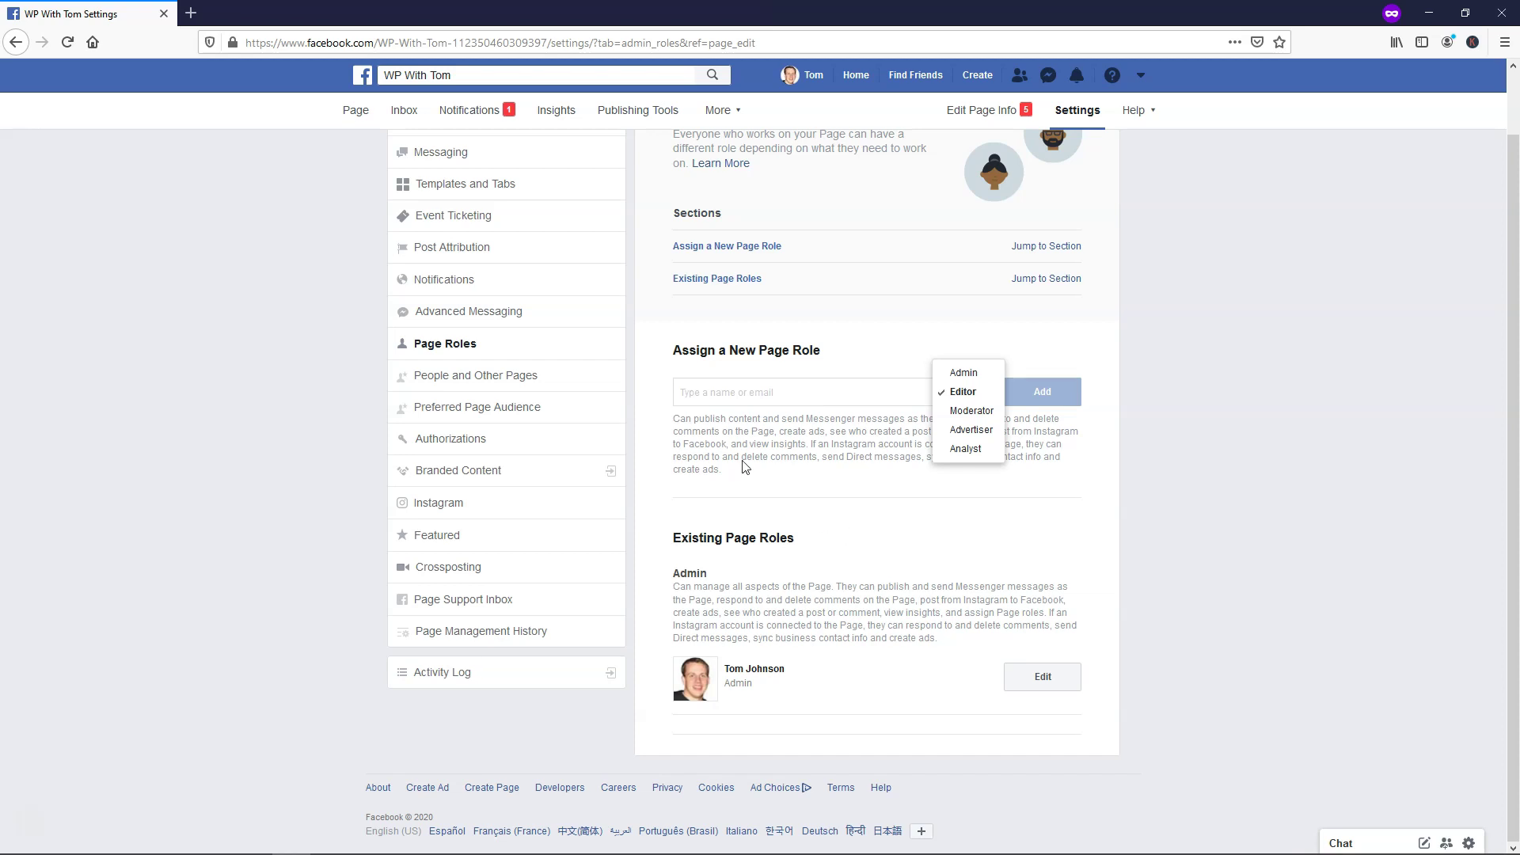
# Step: In the page's Templates and Tabs settings, turn off Show Reviews for the Reviews tab and save
pyautogui.click(507, 185)
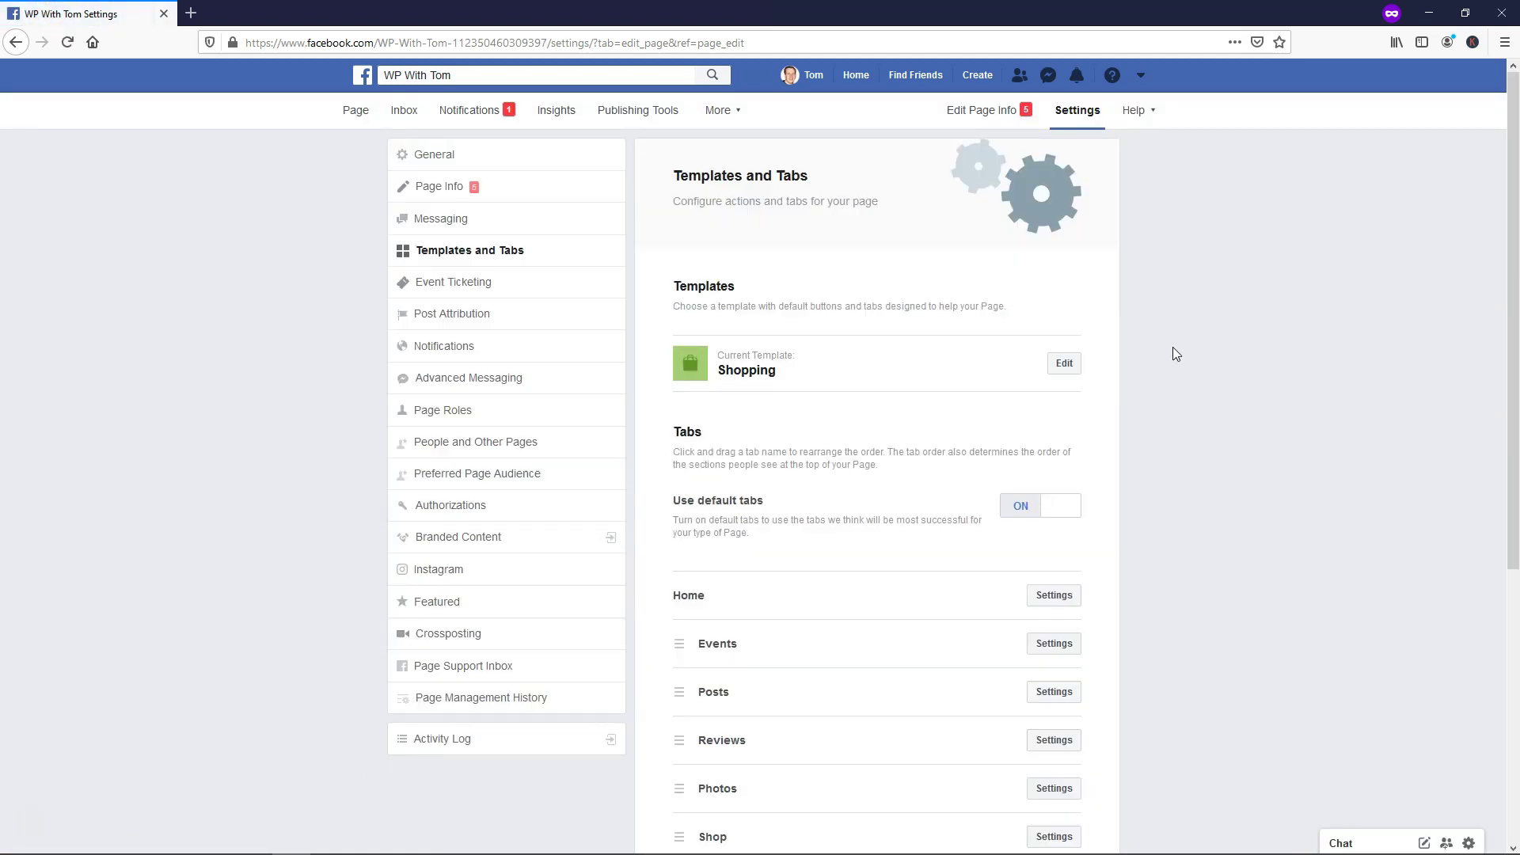
pyautogui.scroll(-3, 1176, 354)
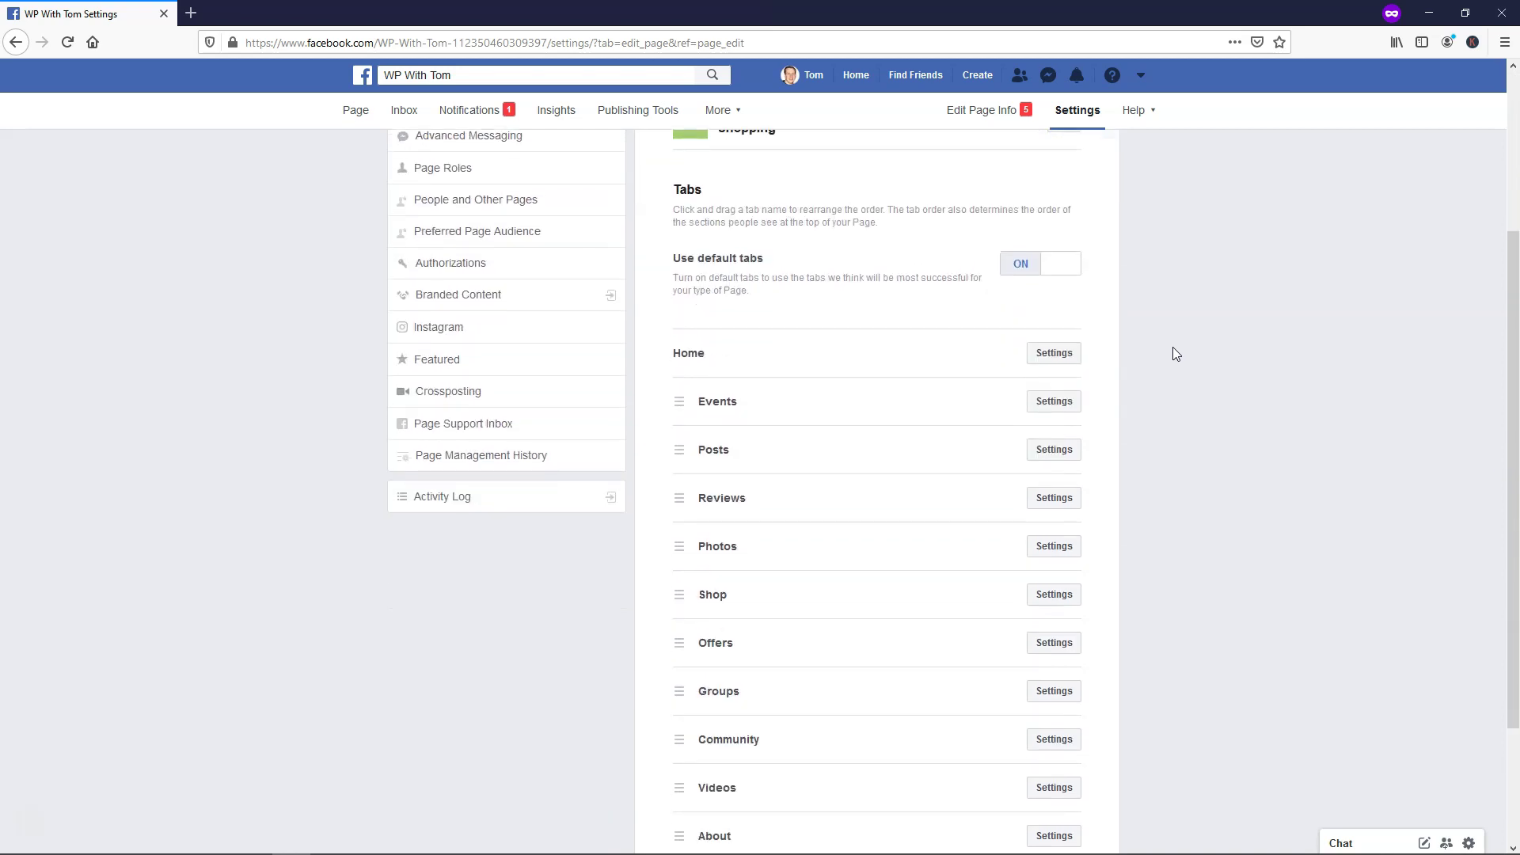
pyautogui.scroll(-1, 1176, 354)
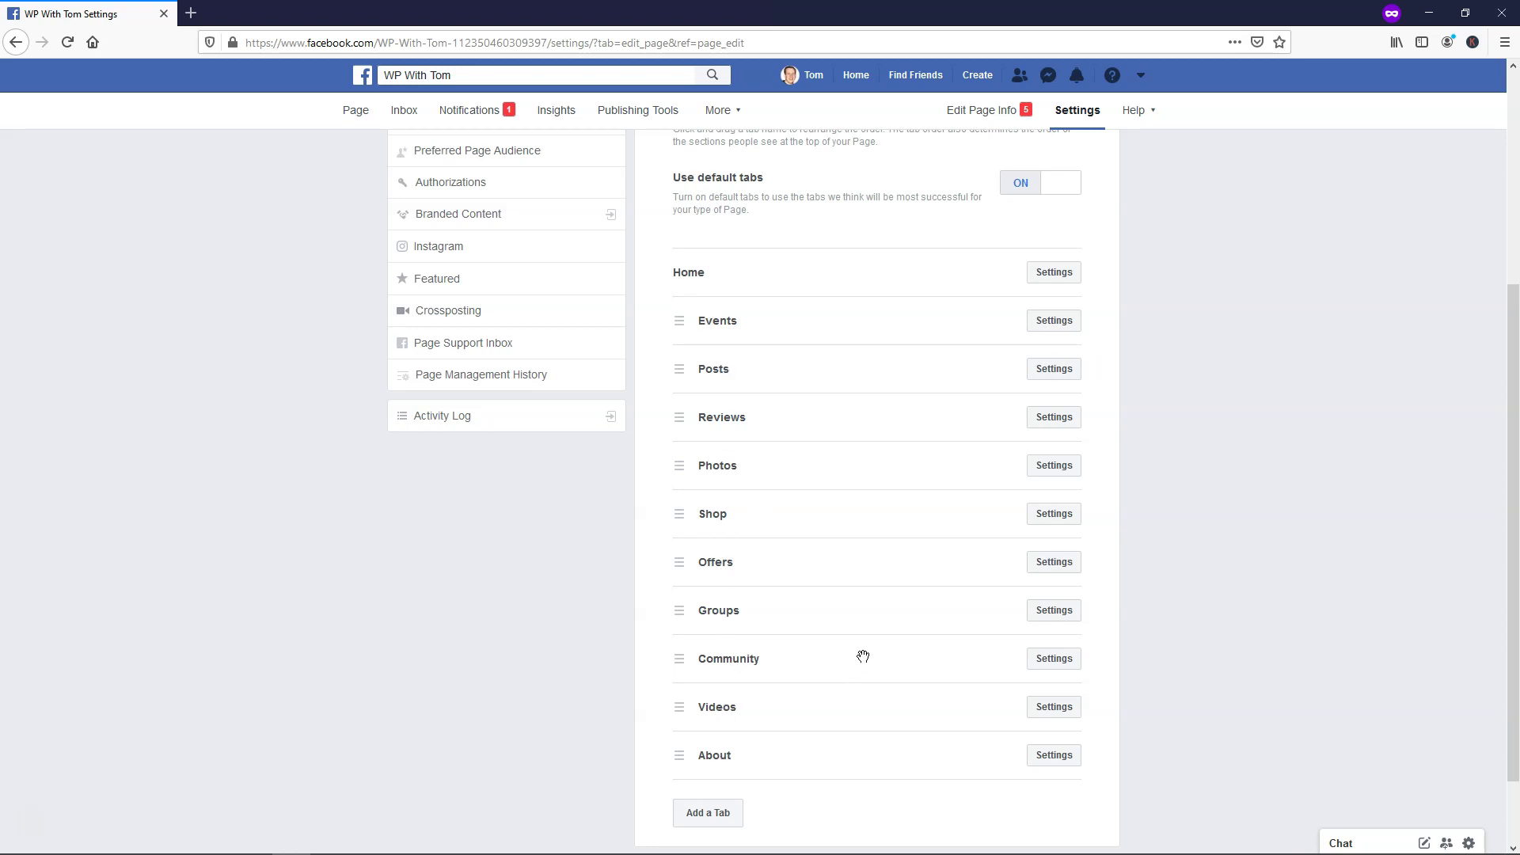
pyautogui.scroll(-2, 865, 608)
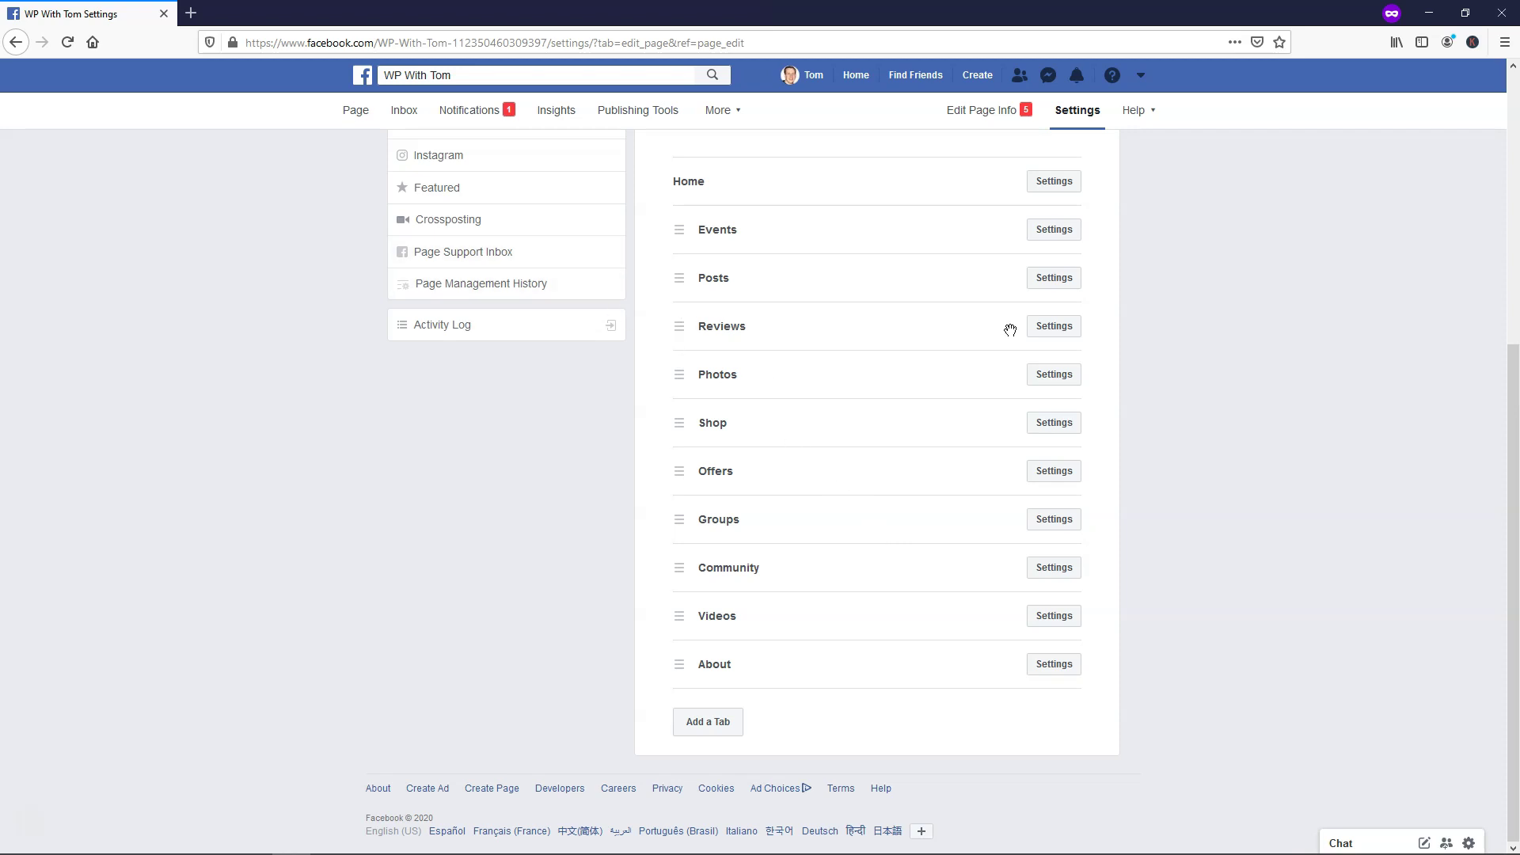
pyautogui.click(1053, 326)
pyautogui.click(1037, 388)
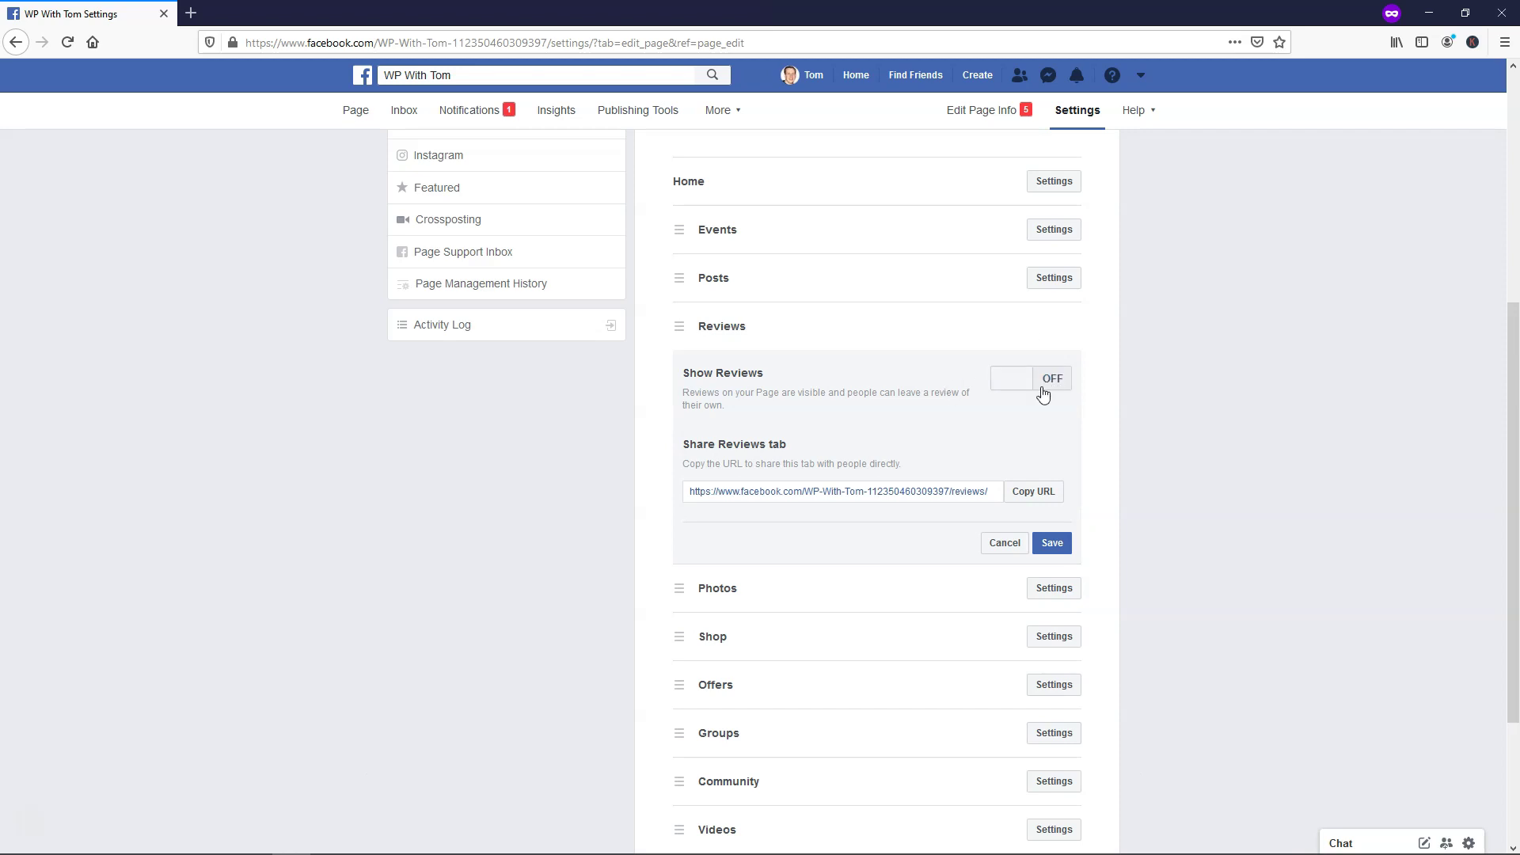
pyautogui.click(1052, 543)
# Step: Move the Offers tab up the tab order so it sits directly below Home
pyautogui.scroll(5, 914, 396)
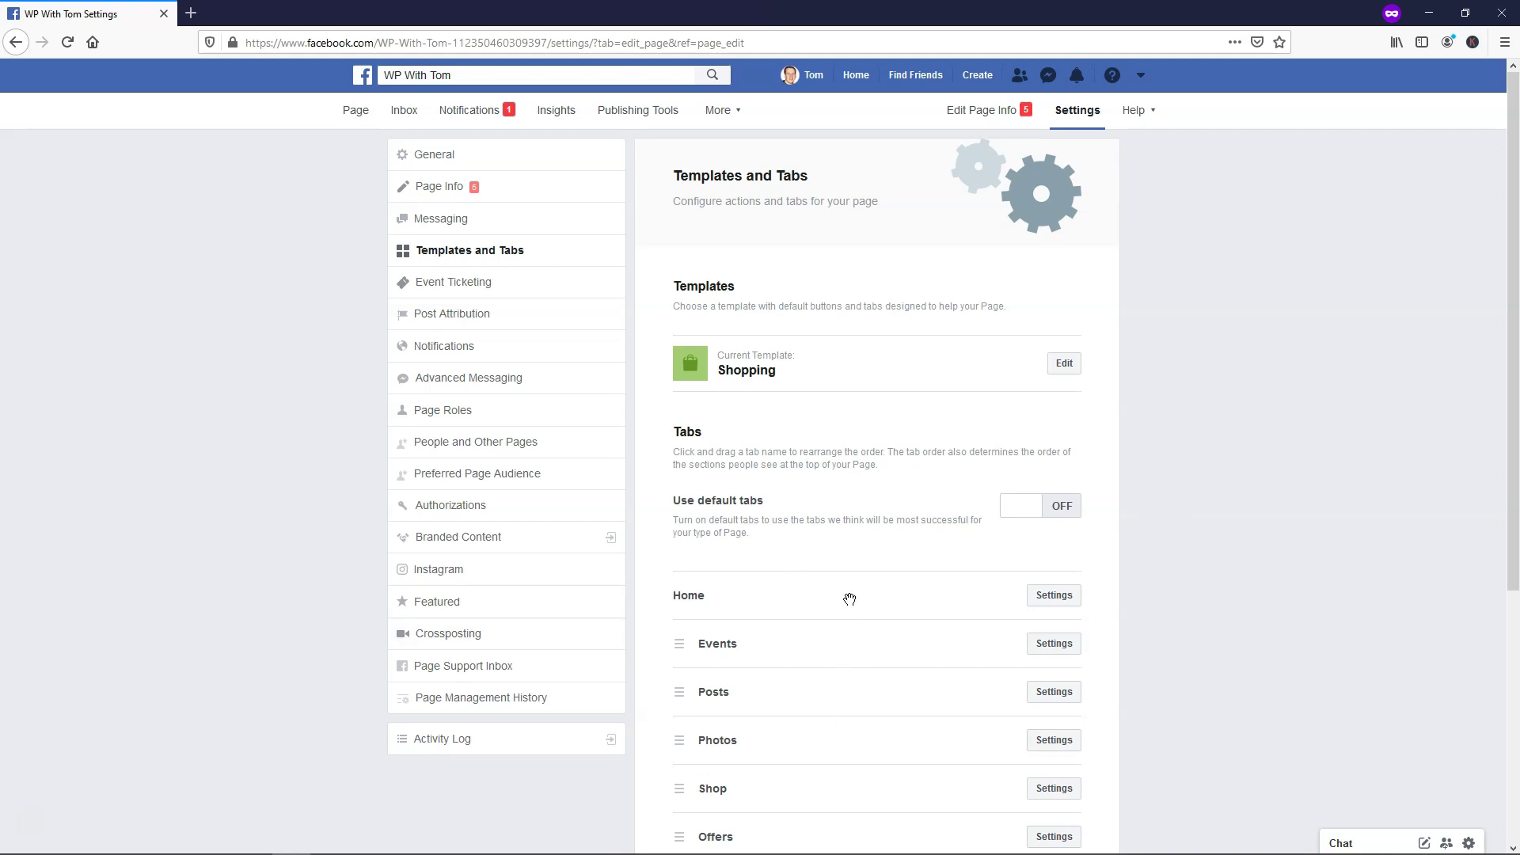
pyautogui.scroll(-3, 652, 478)
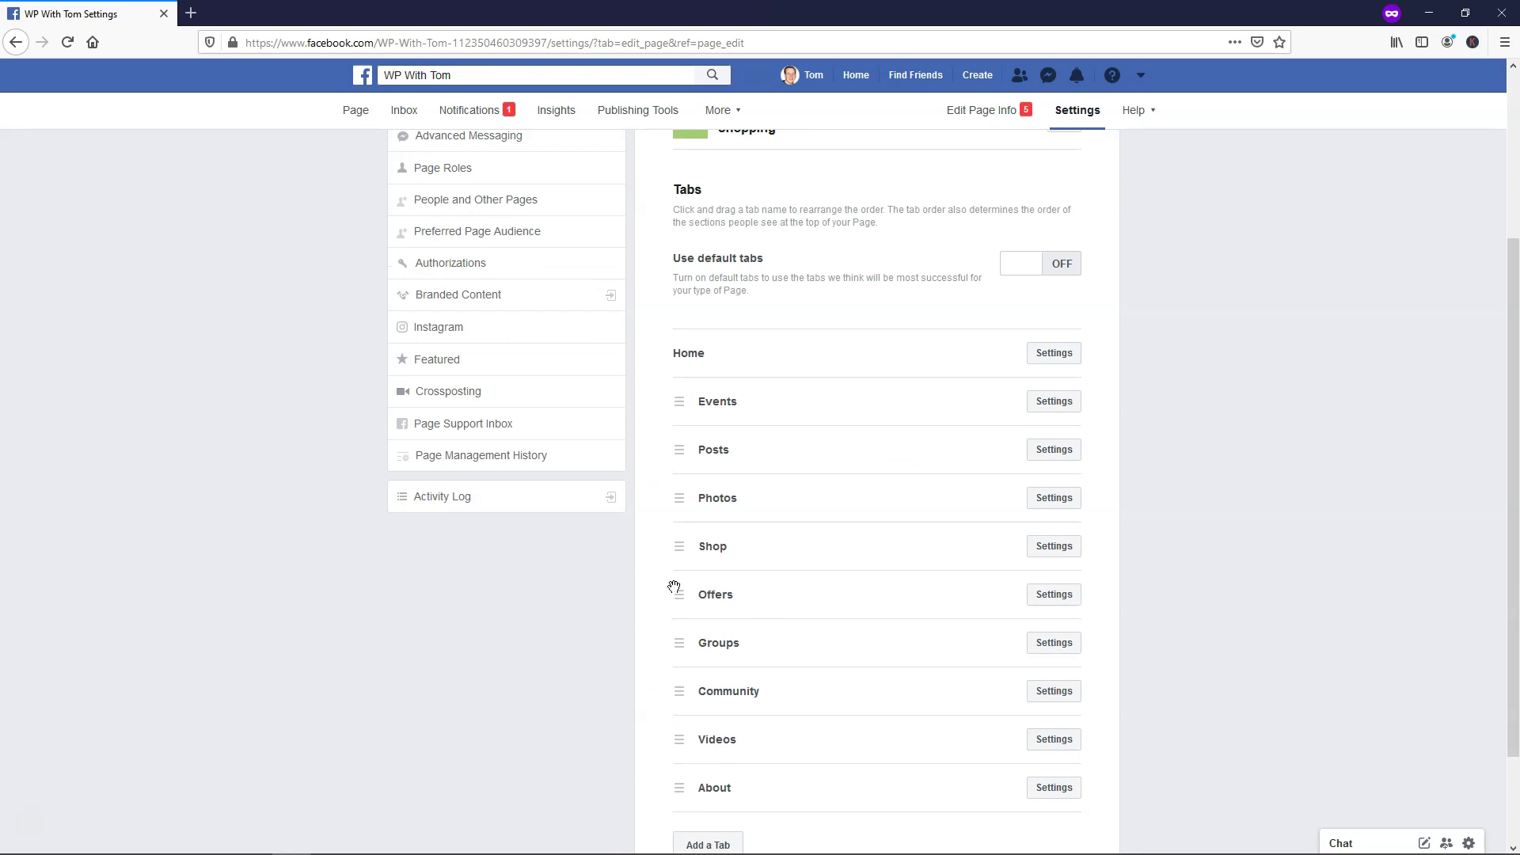
pyautogui.moveTo(677, 587); pyautogui.dragTo(672, 399)
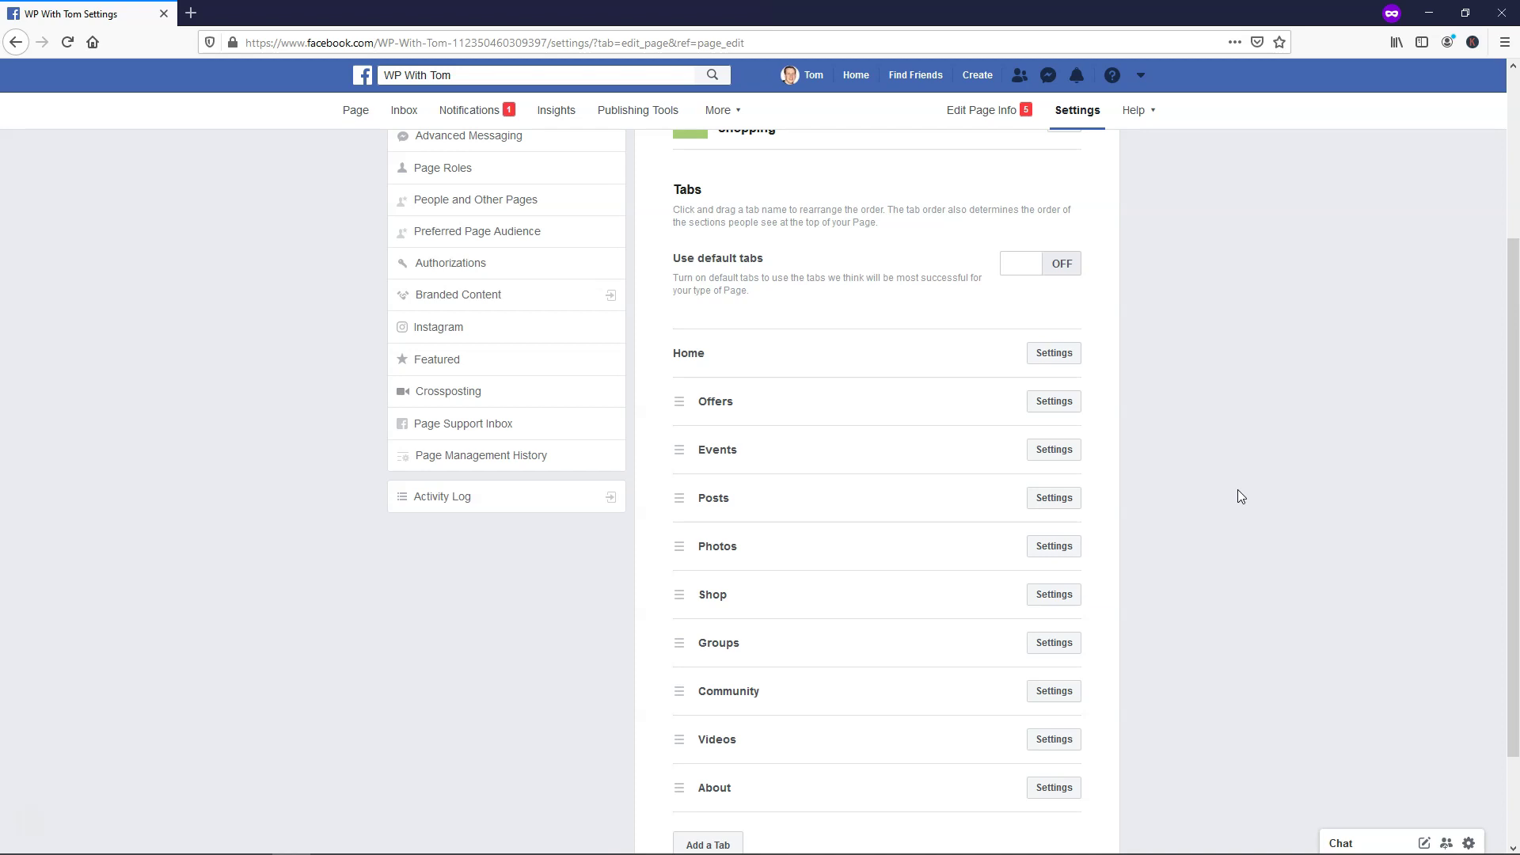
# Step: Draft a post on the page's home reading "Hi everyone! Thanks for watching this tutorial!" and check its sharing time options, keeping Now
pyautogui.scroll(3, 1238, 489)
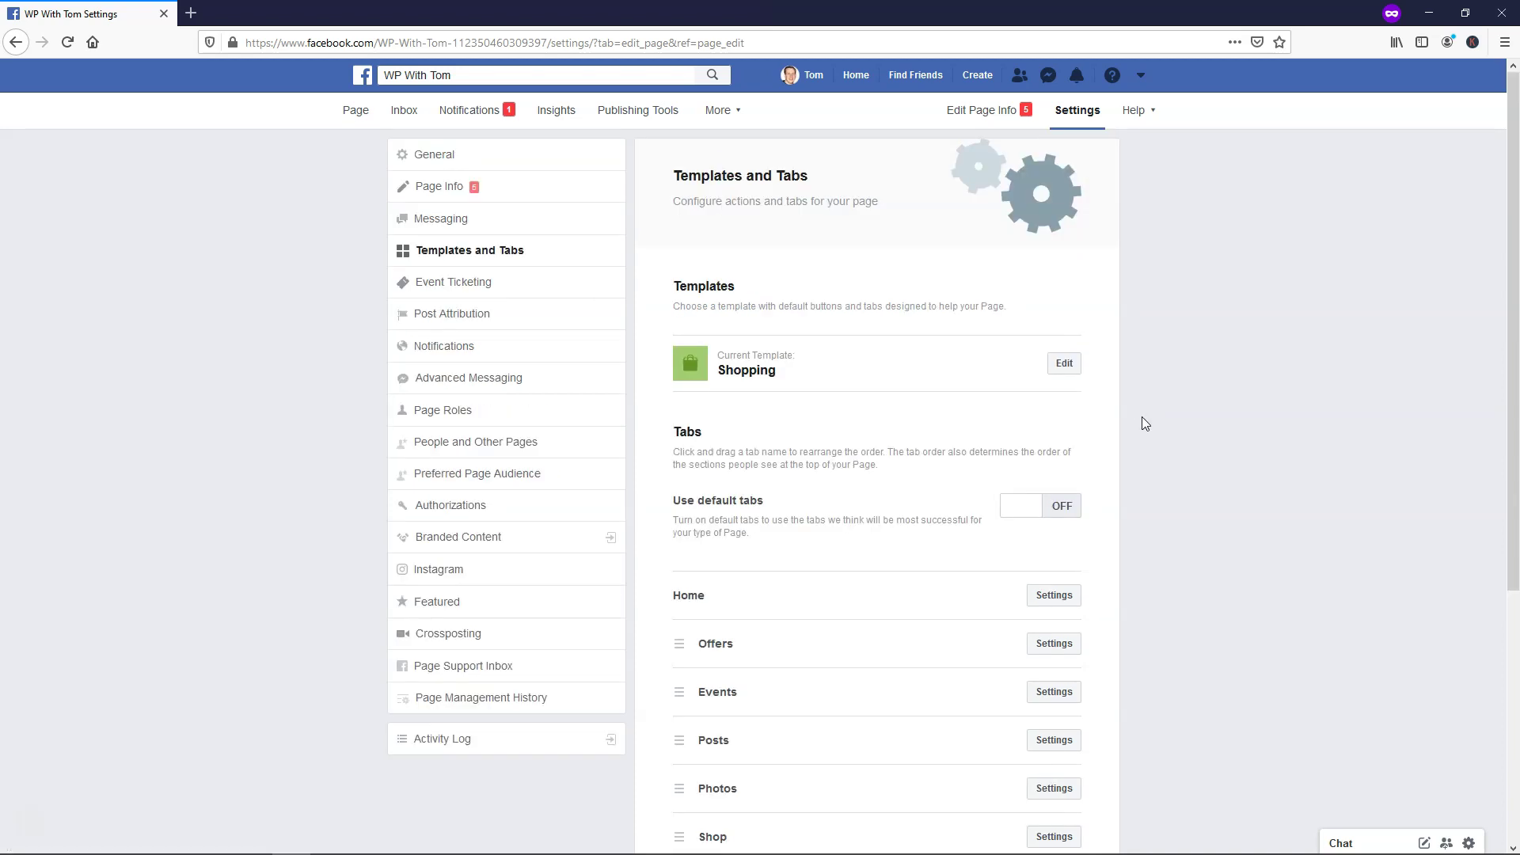
pyautogui.click(356, 111)
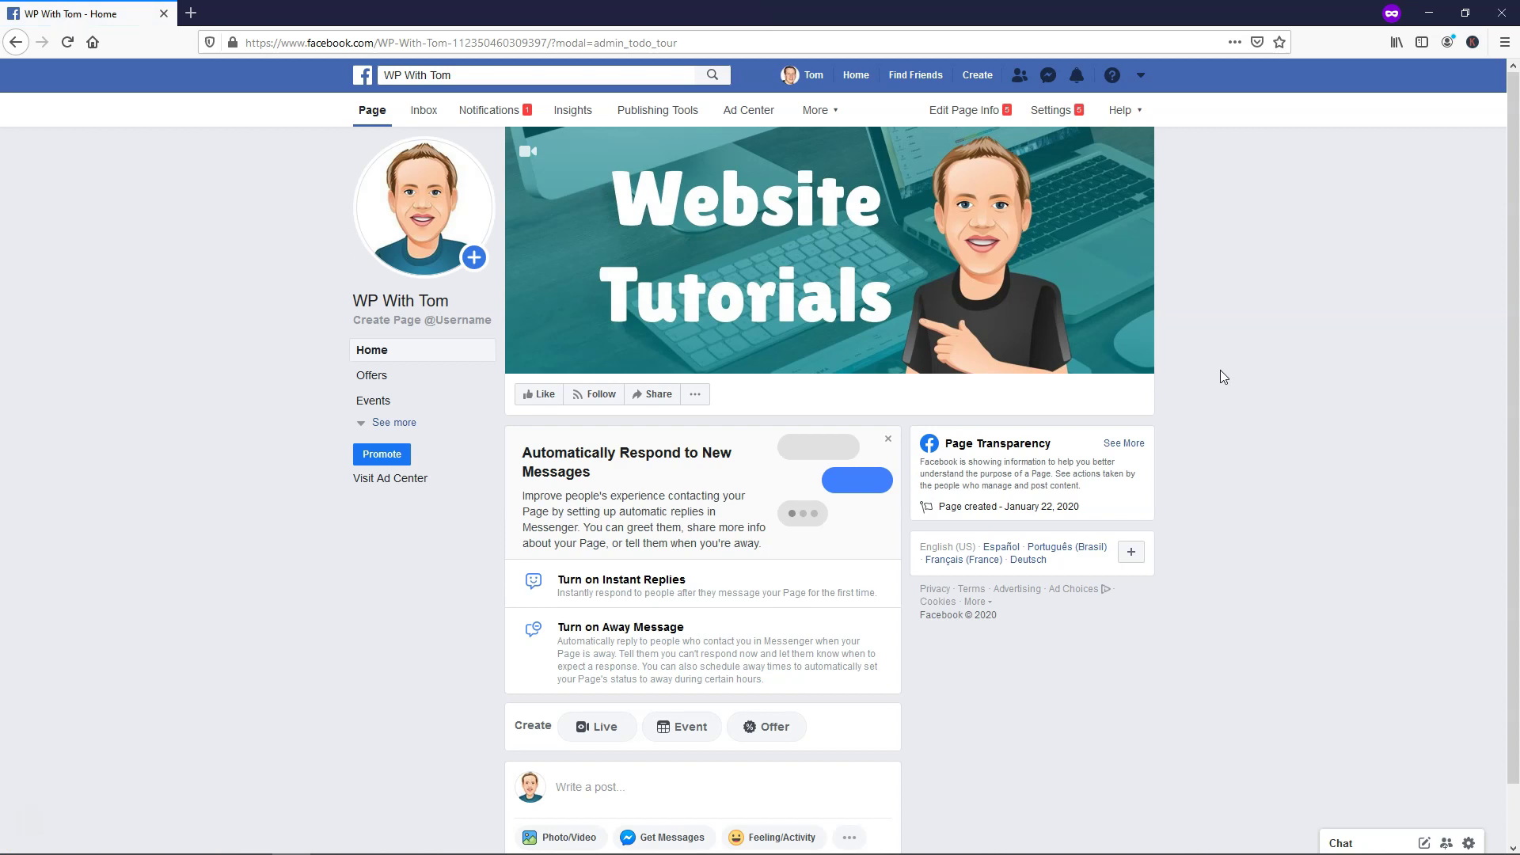
pyautogui.scroll(-4, 1219, 369)
pyautogui.scroll(-1, 1217, 369)
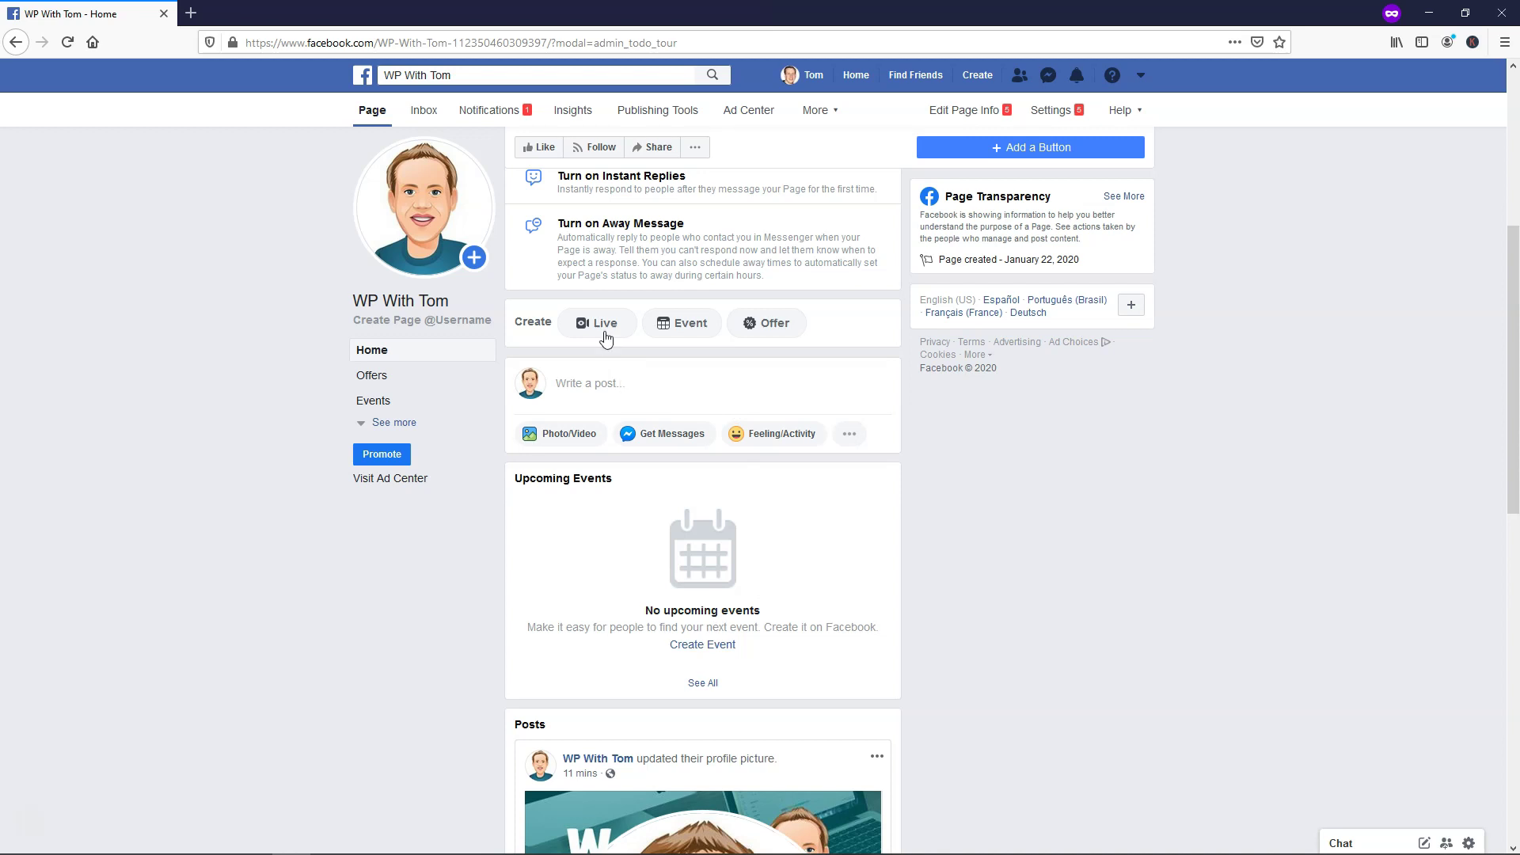
pyautogui.click(603, 385)
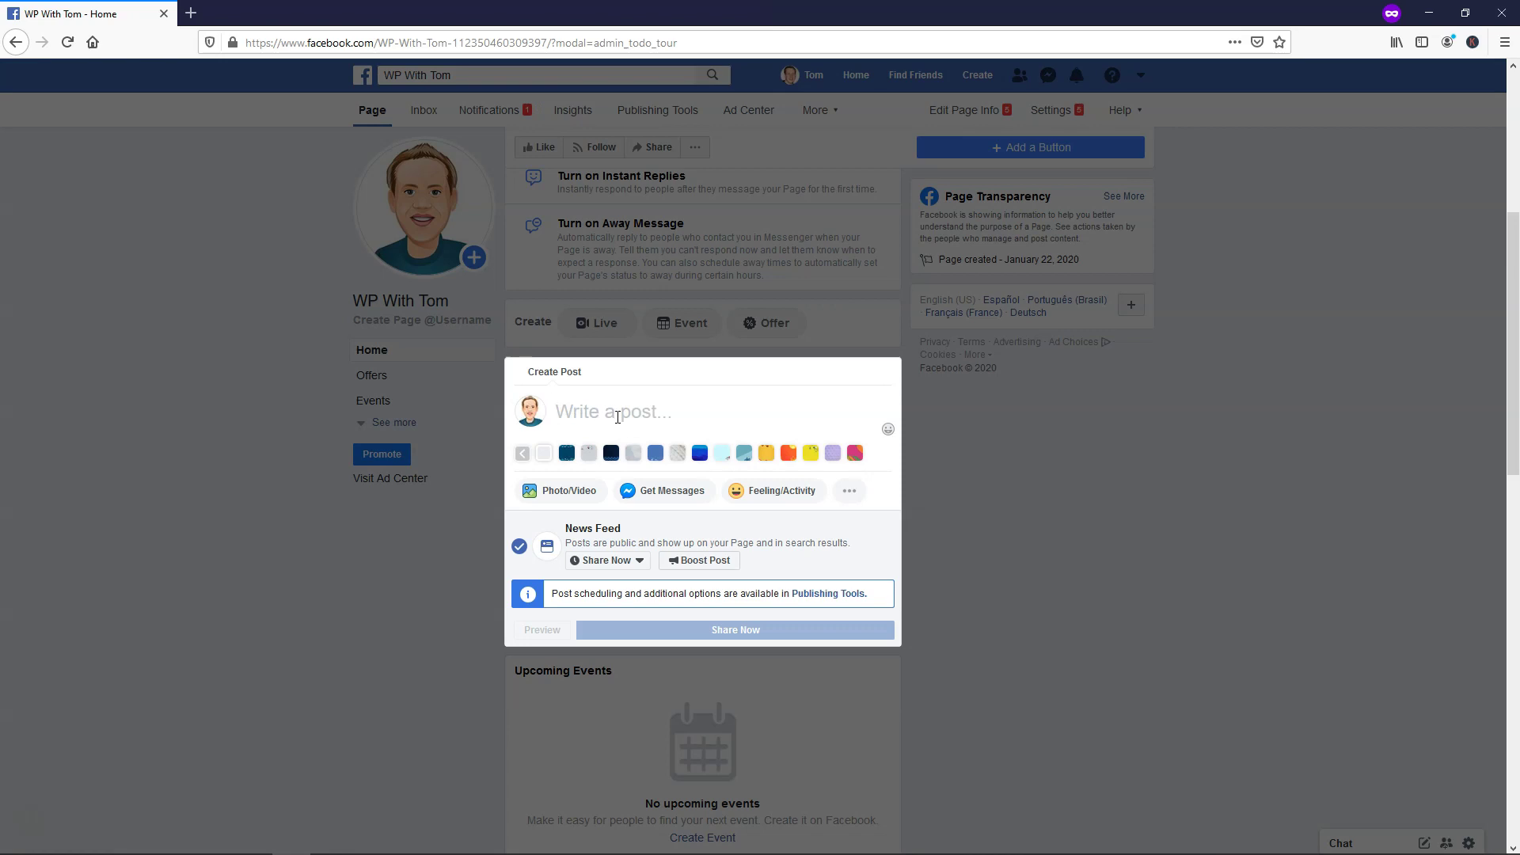
pyautogui.write('Hi everyone! Thanks for watching this tutorial!')
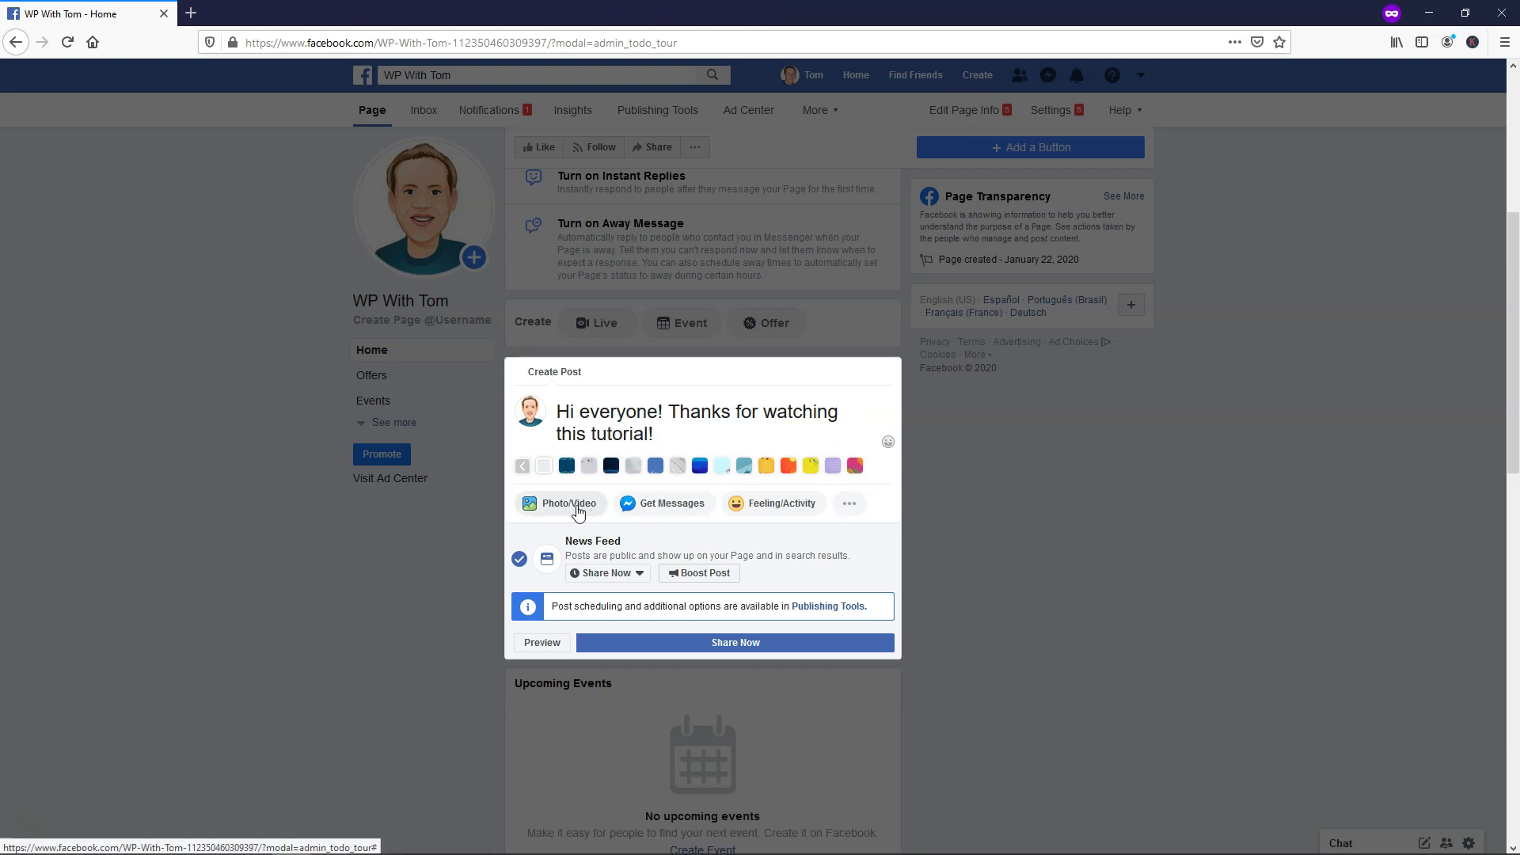
pyautogui.click(639, 575)
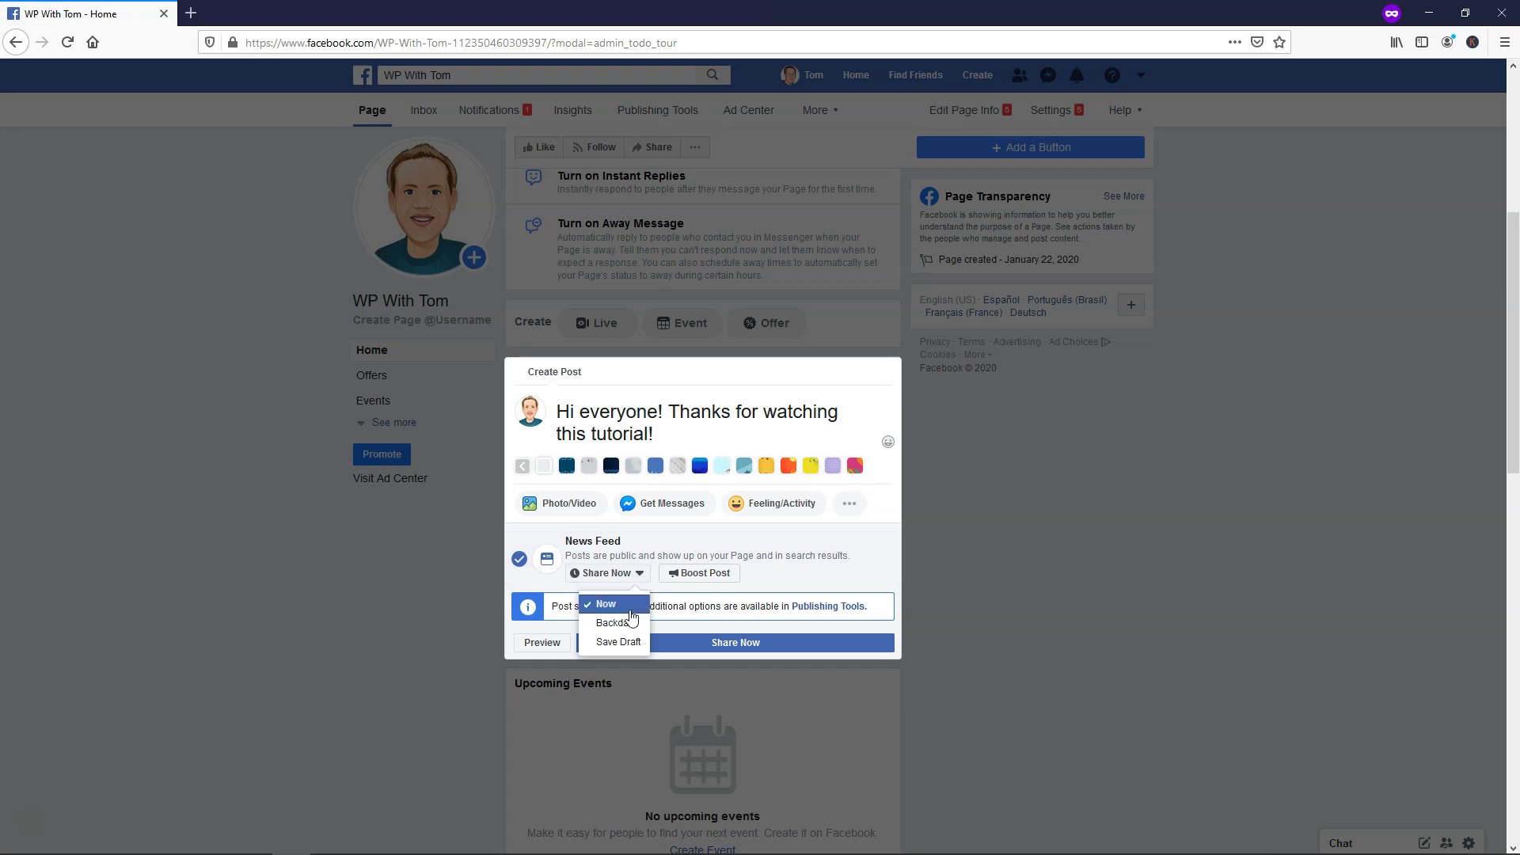
pyautogui.click(624, 581)
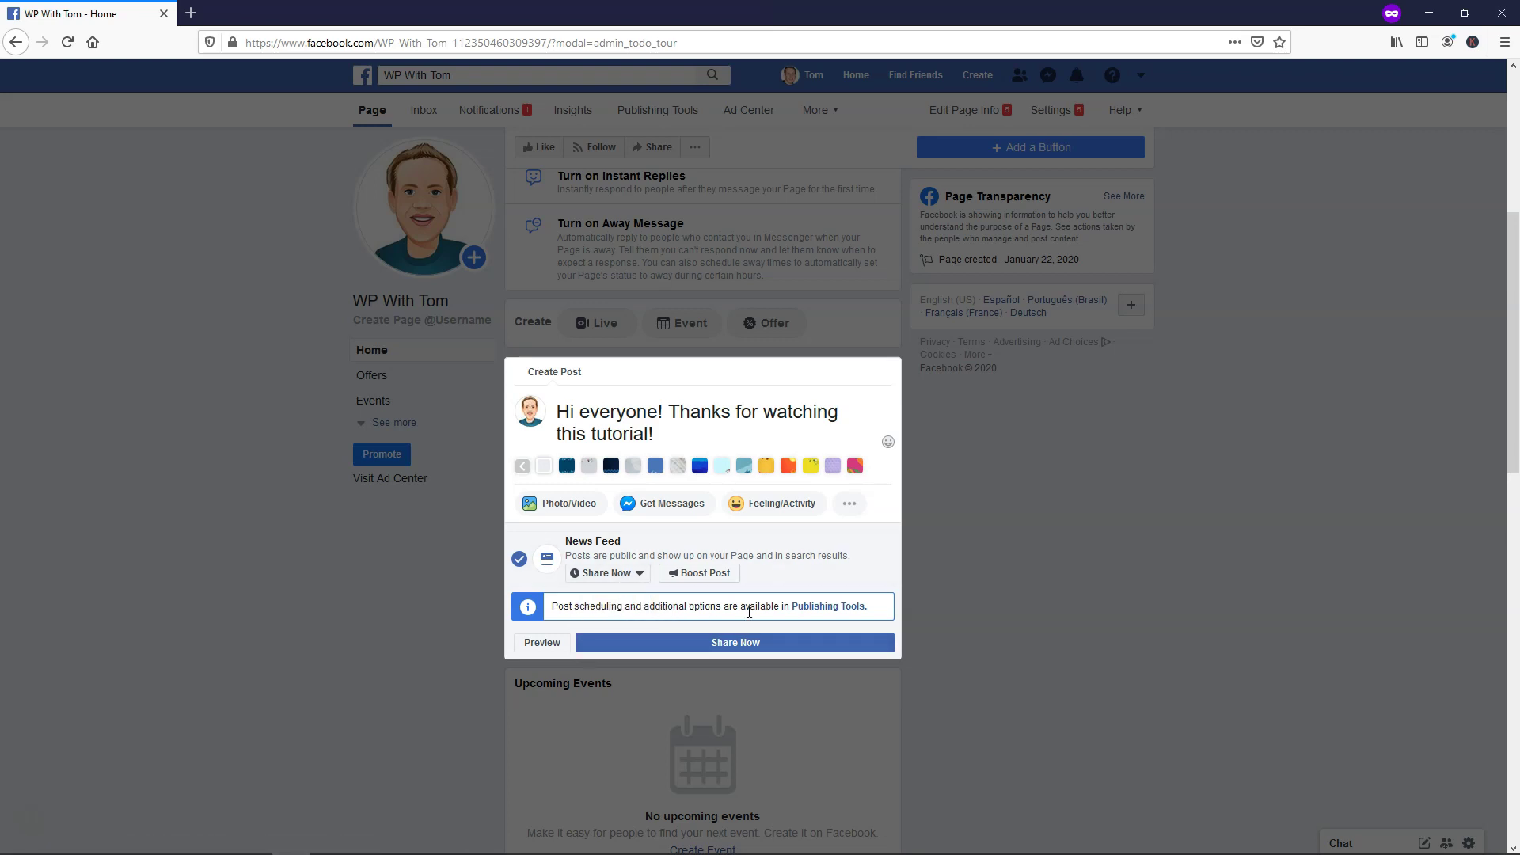
# Step: Open Publishing Tools in a separate browser tab, examine the scheduling options for a new post, and return to the page without scheduling or sharing
pyautogui.rightClick(821, 615)
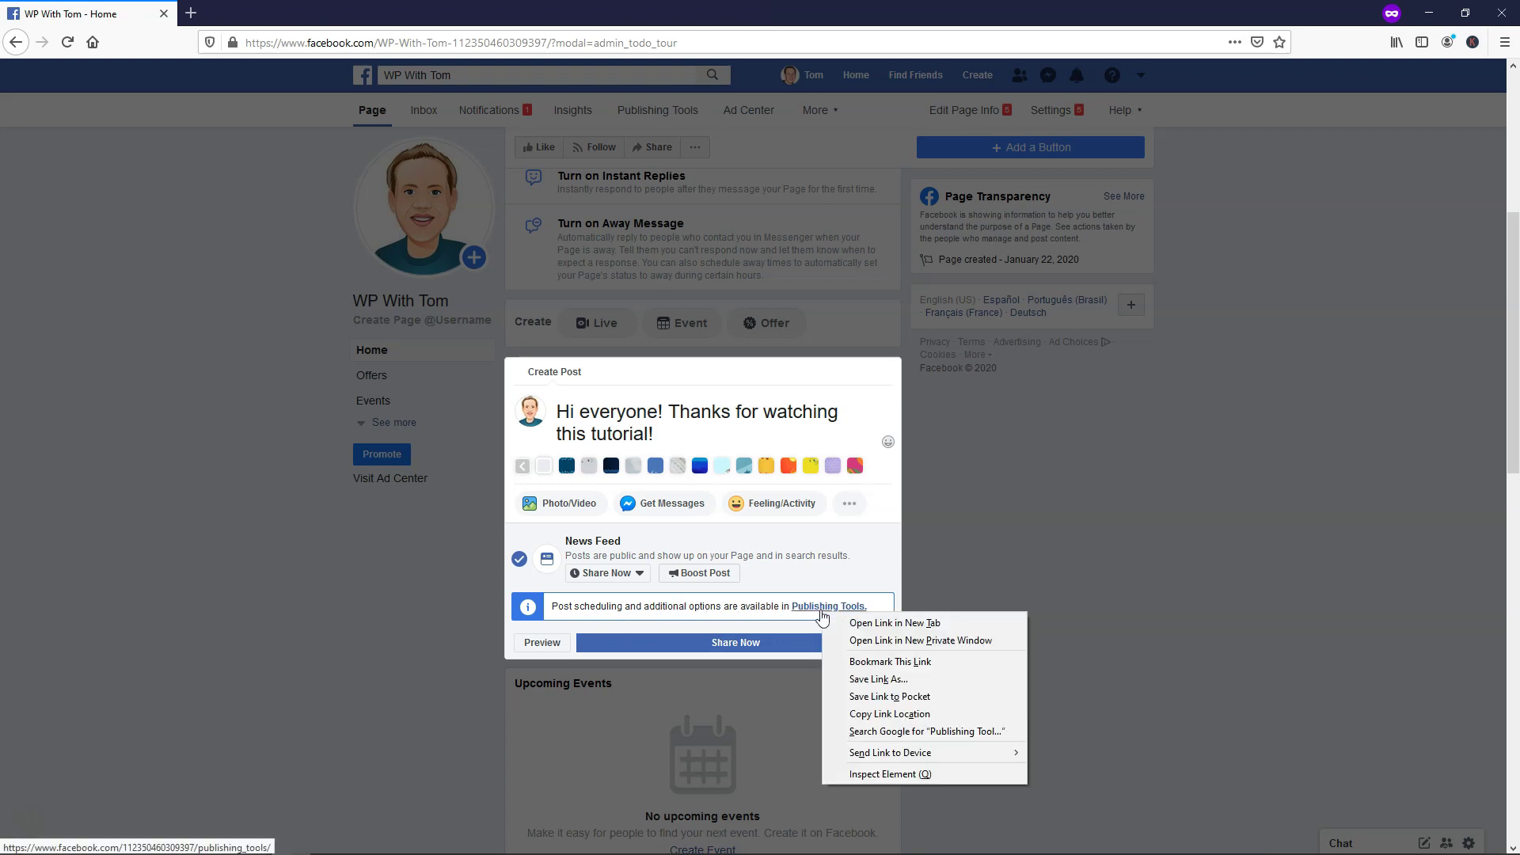
pyautogui.click(853, 623)
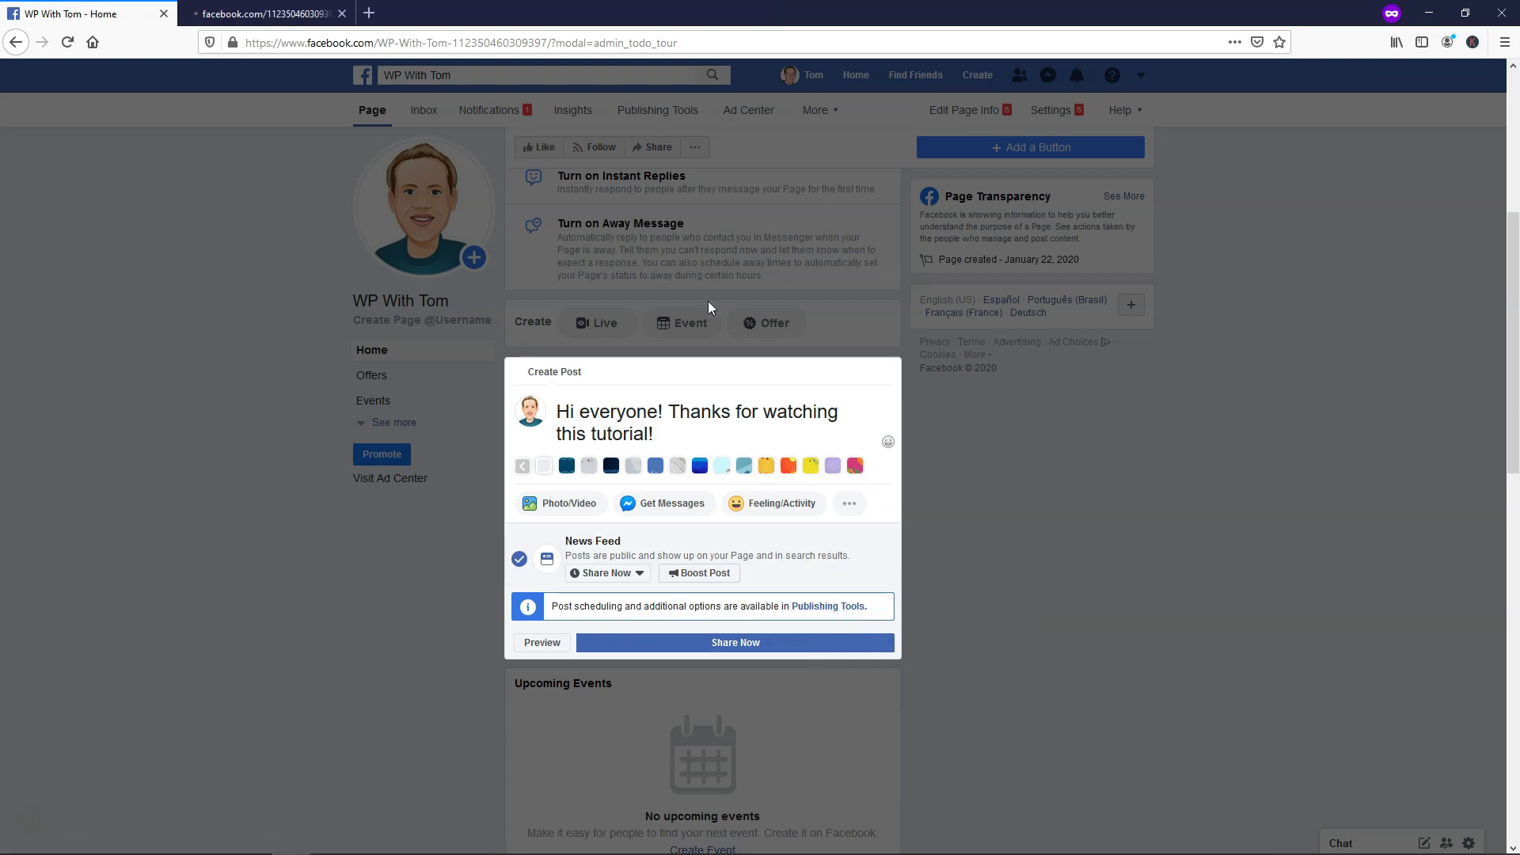
pyautogui.click(266, 11)
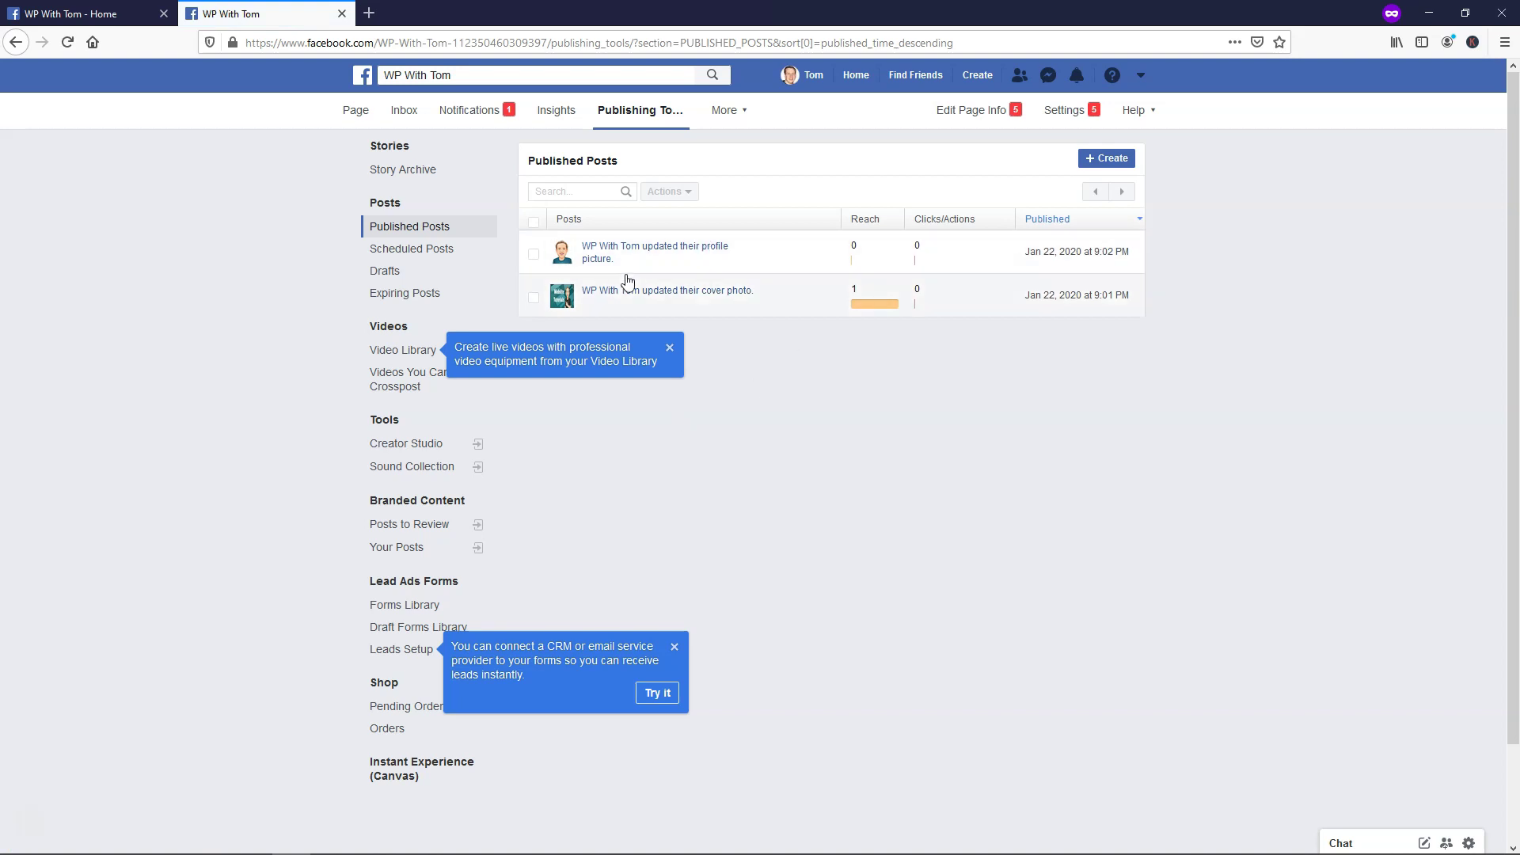
pyautogui.click(1116, 159)
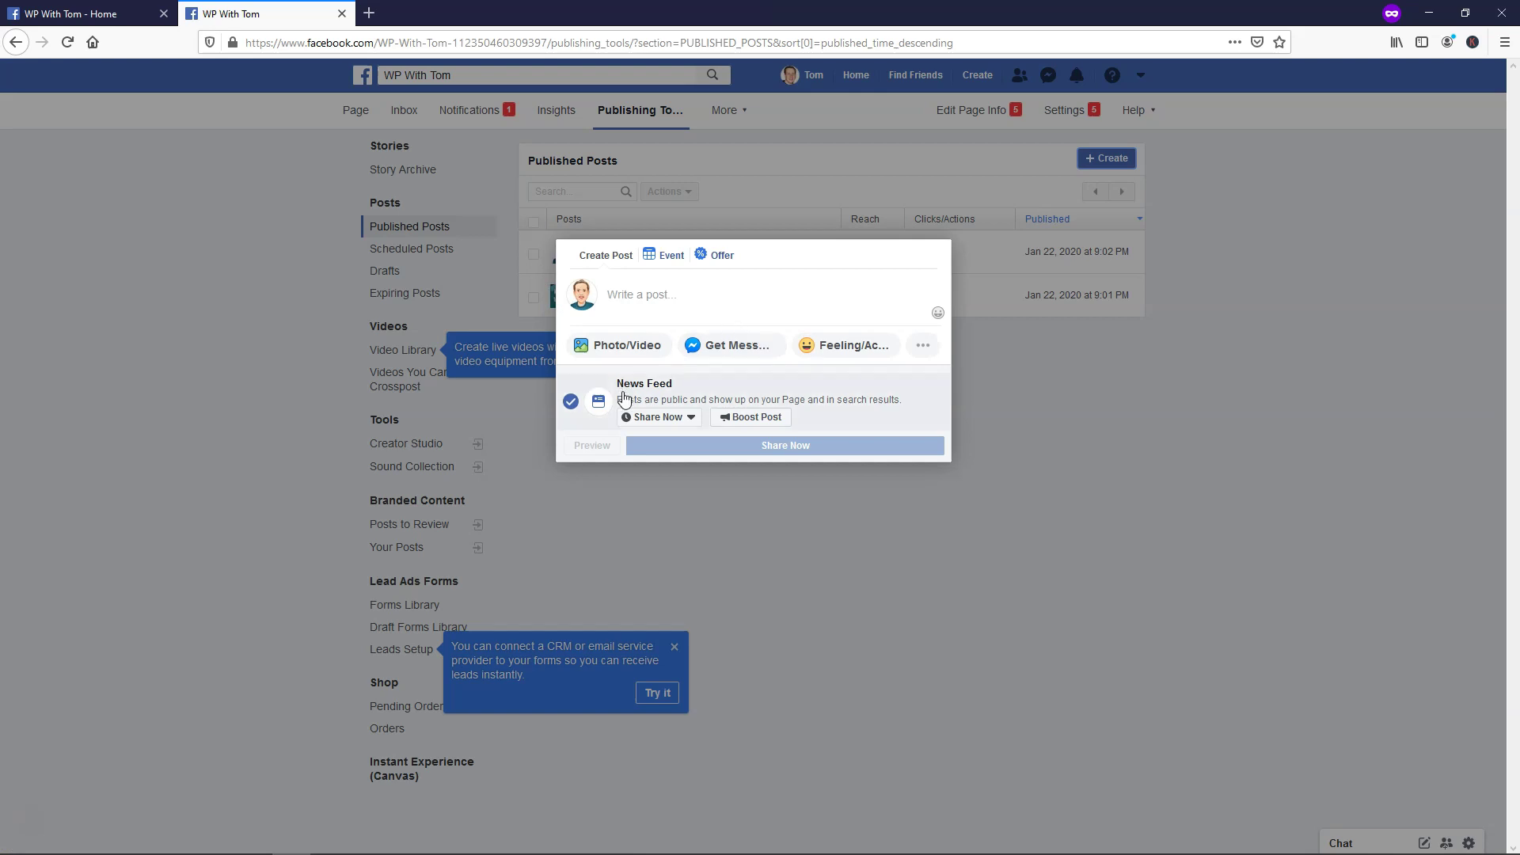
pyautogui.click(679, 420)
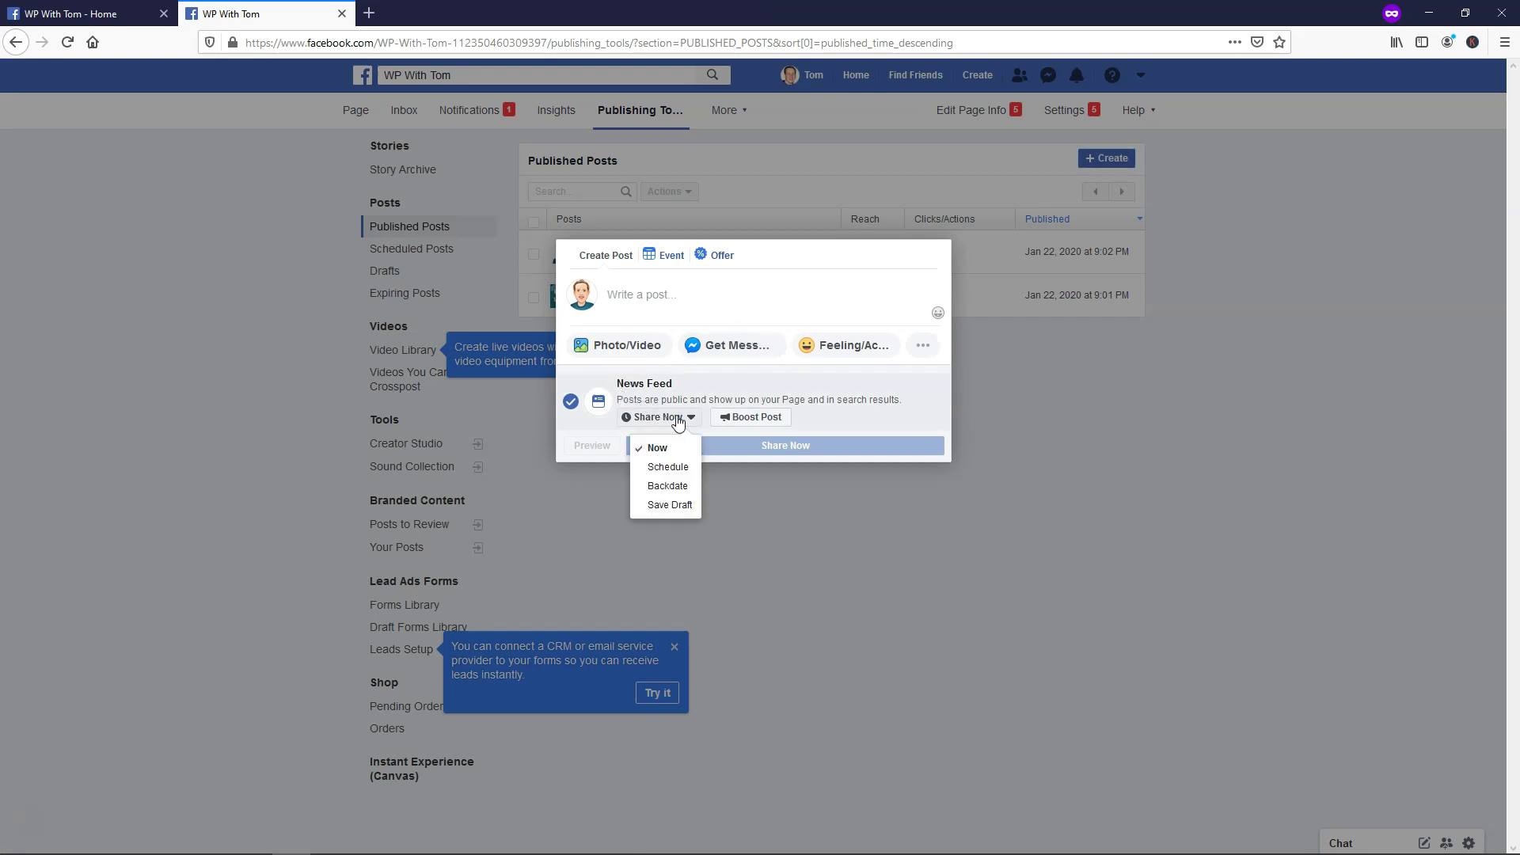
pyautogui.click(669, 467)
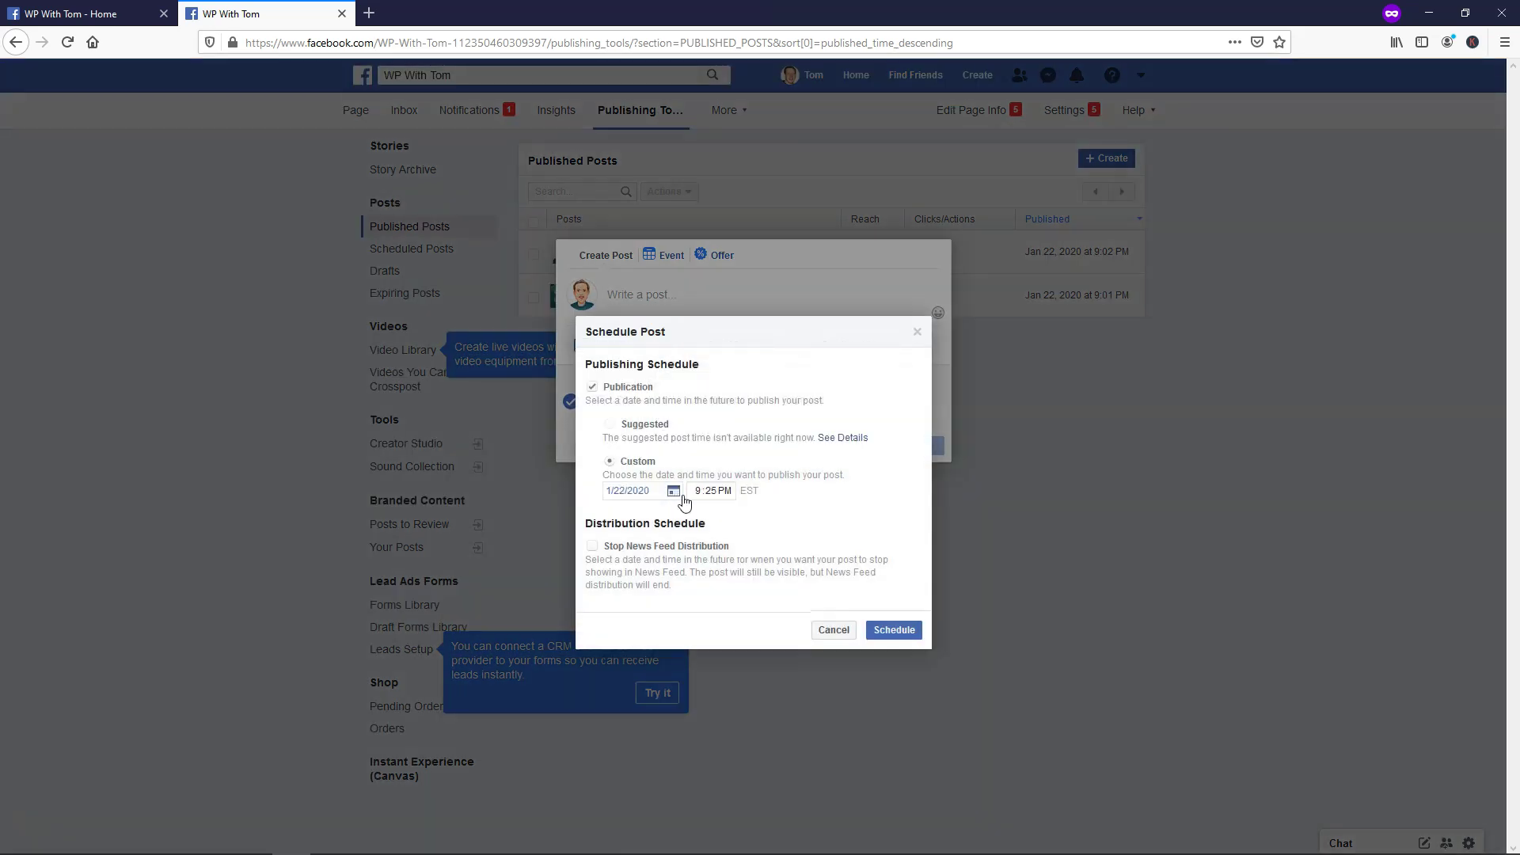
pyautogui.click(834, 630)
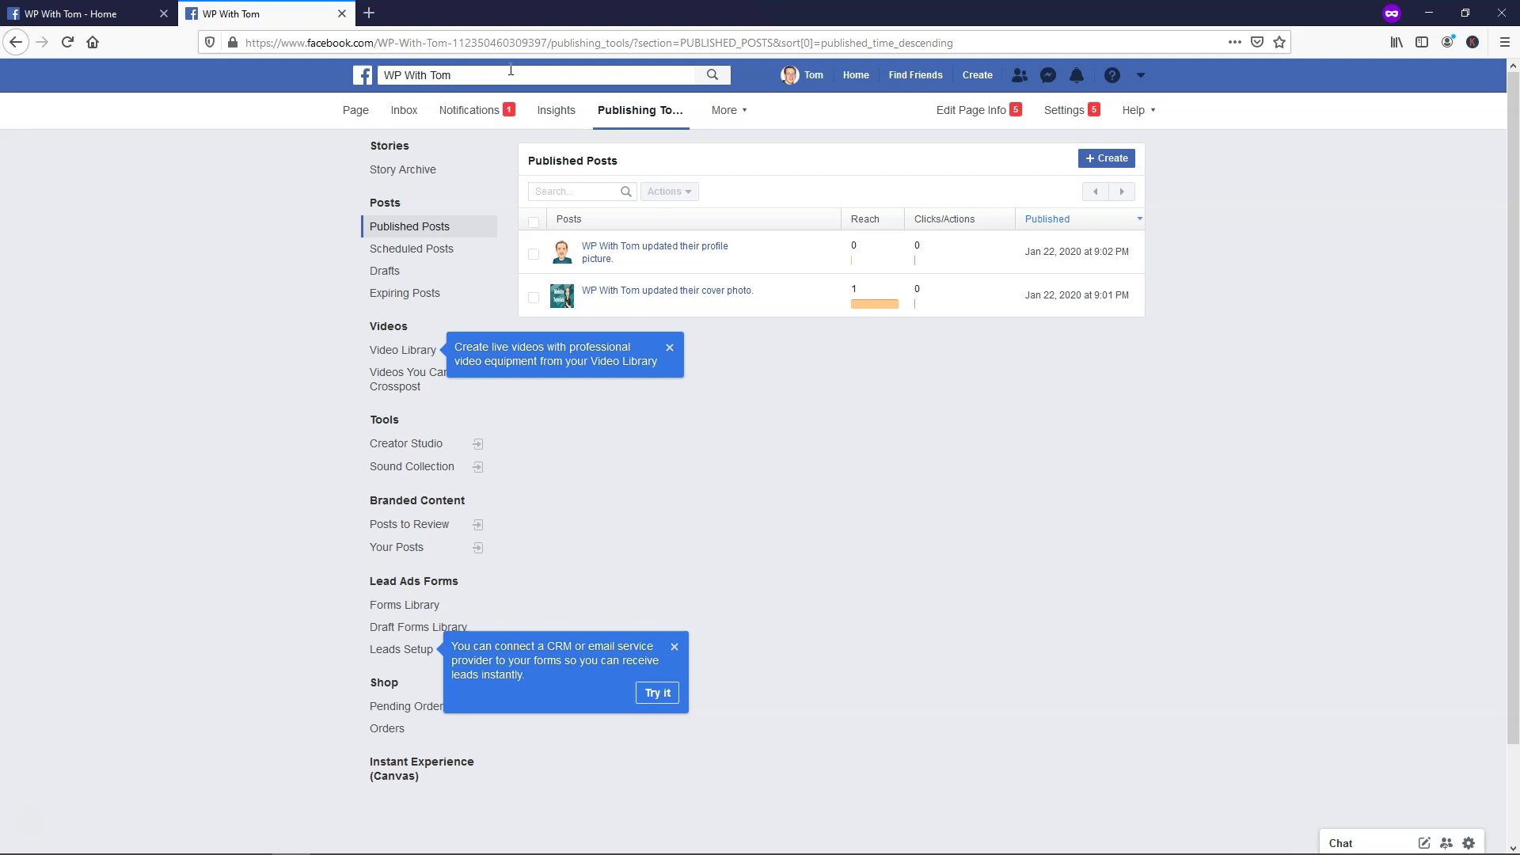
pyautogui.click(341, 13)
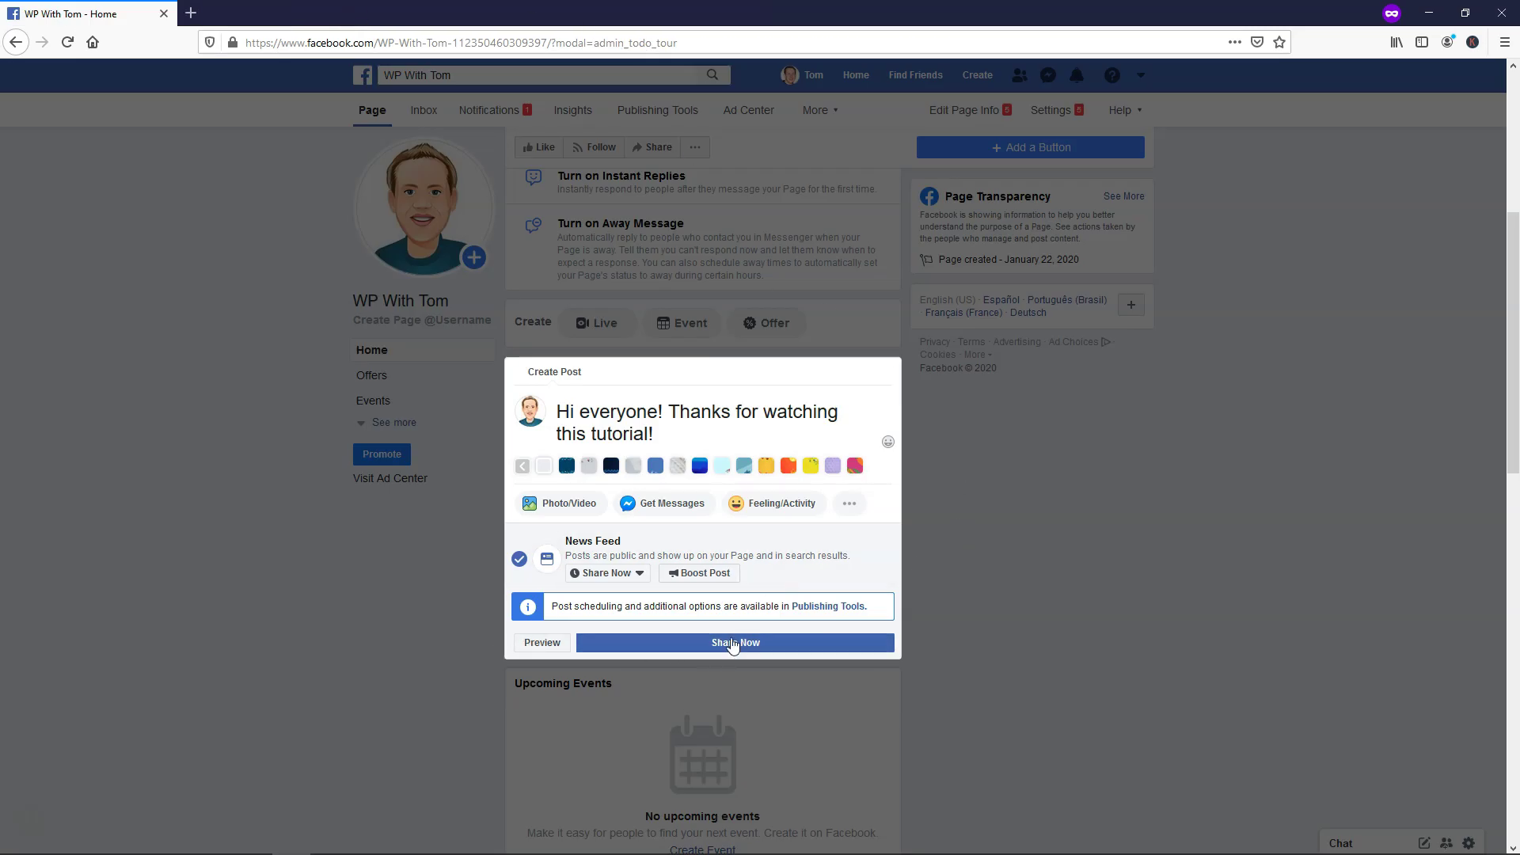
pyautogui.click(985, 535)
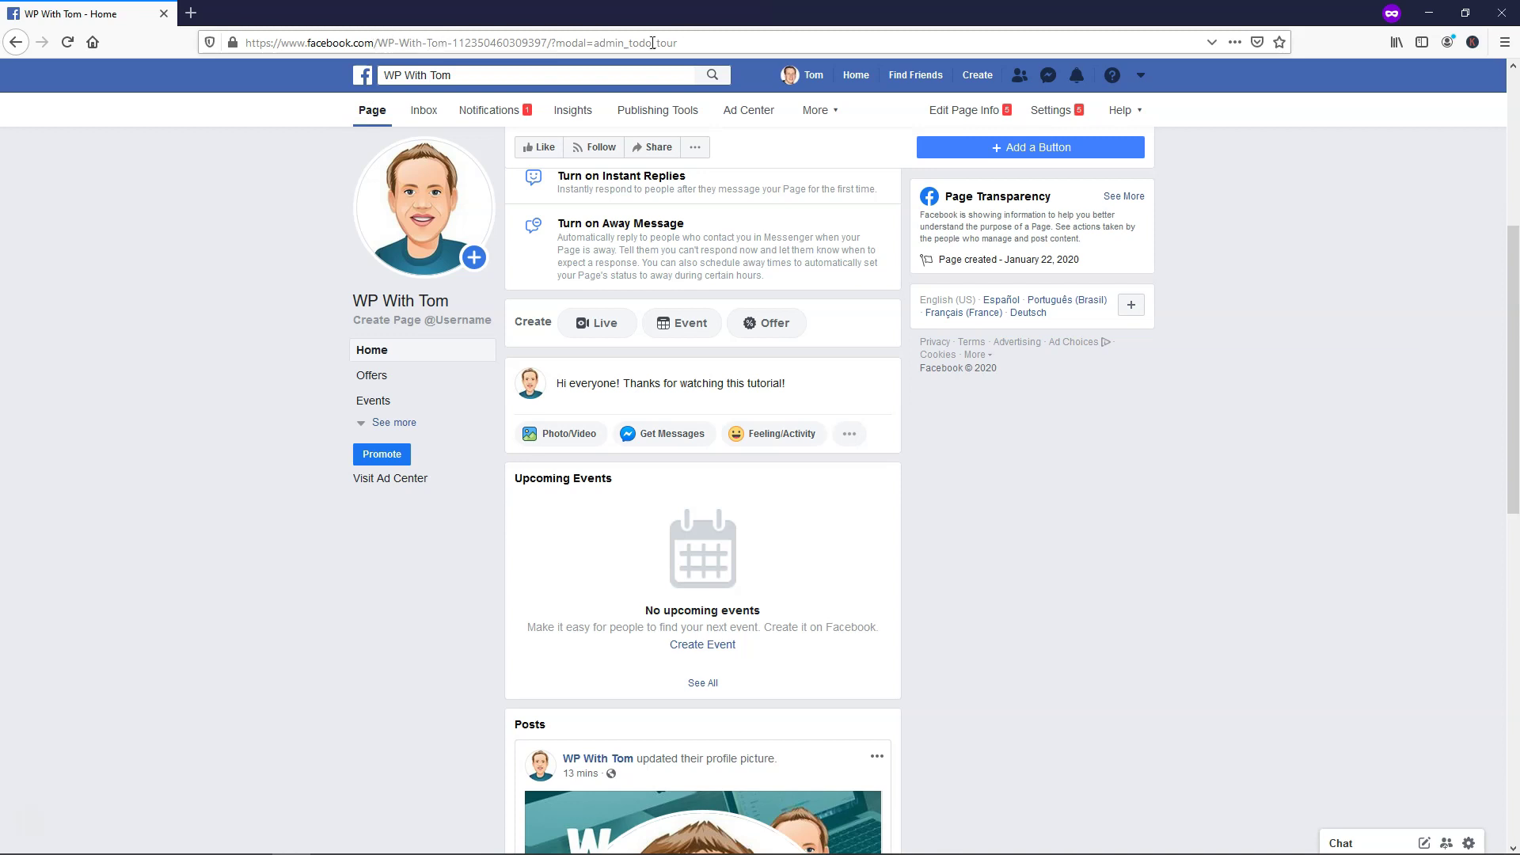
# Step: Remove "?modal=admin_todo_tour" and the preceding slash from the page's web address, and choose to stay on the page
pyautogui.moveTo(552, 43); pyautogui.dragTo(824, 46)
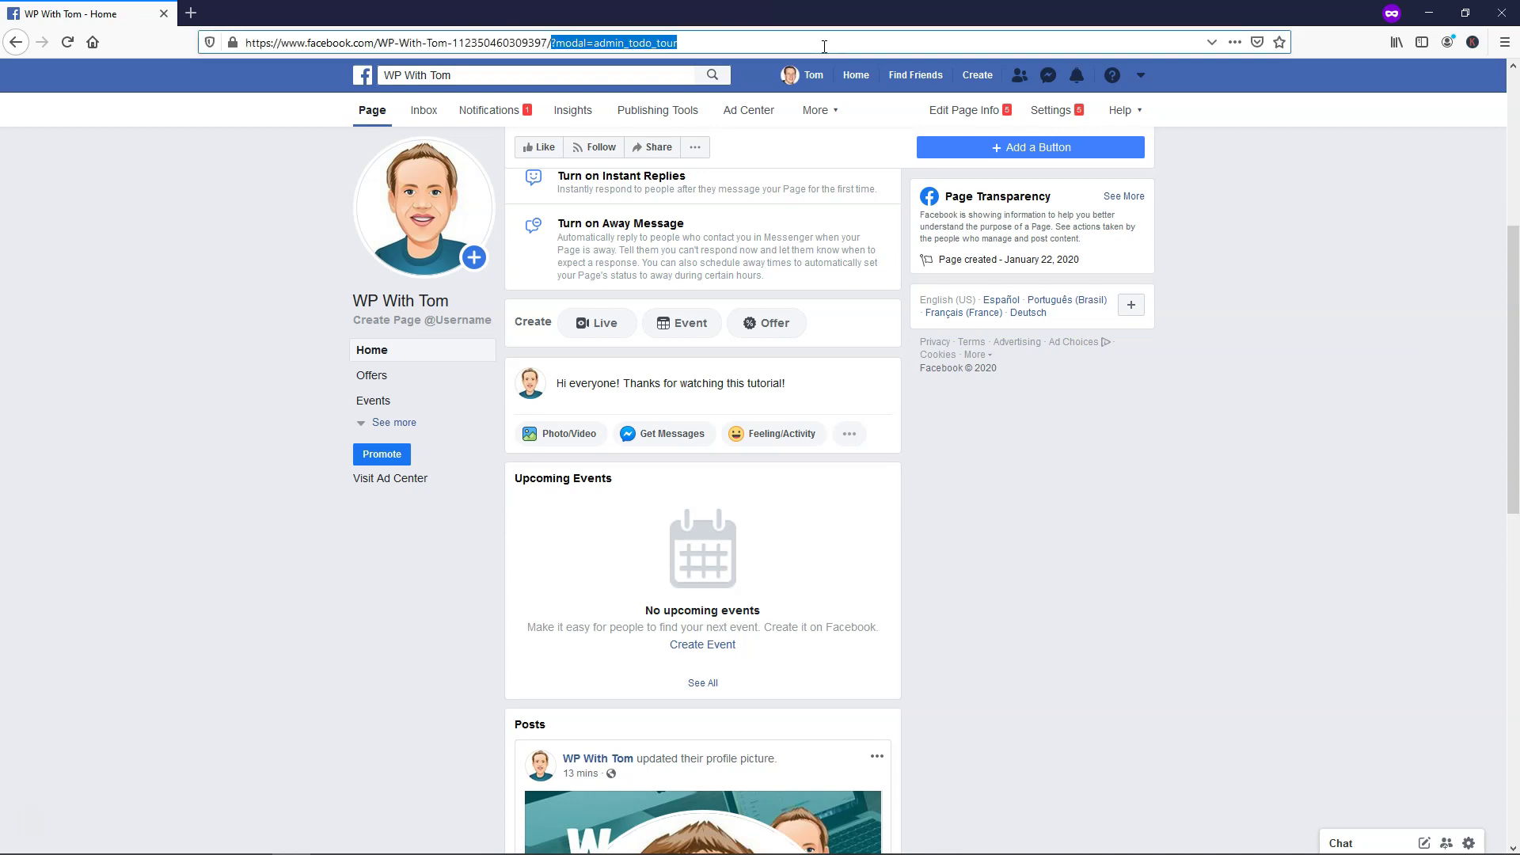
pyautogui.press('BackSpace')
pyautogui.press('BackSpace')
pyautogui.press('Return')
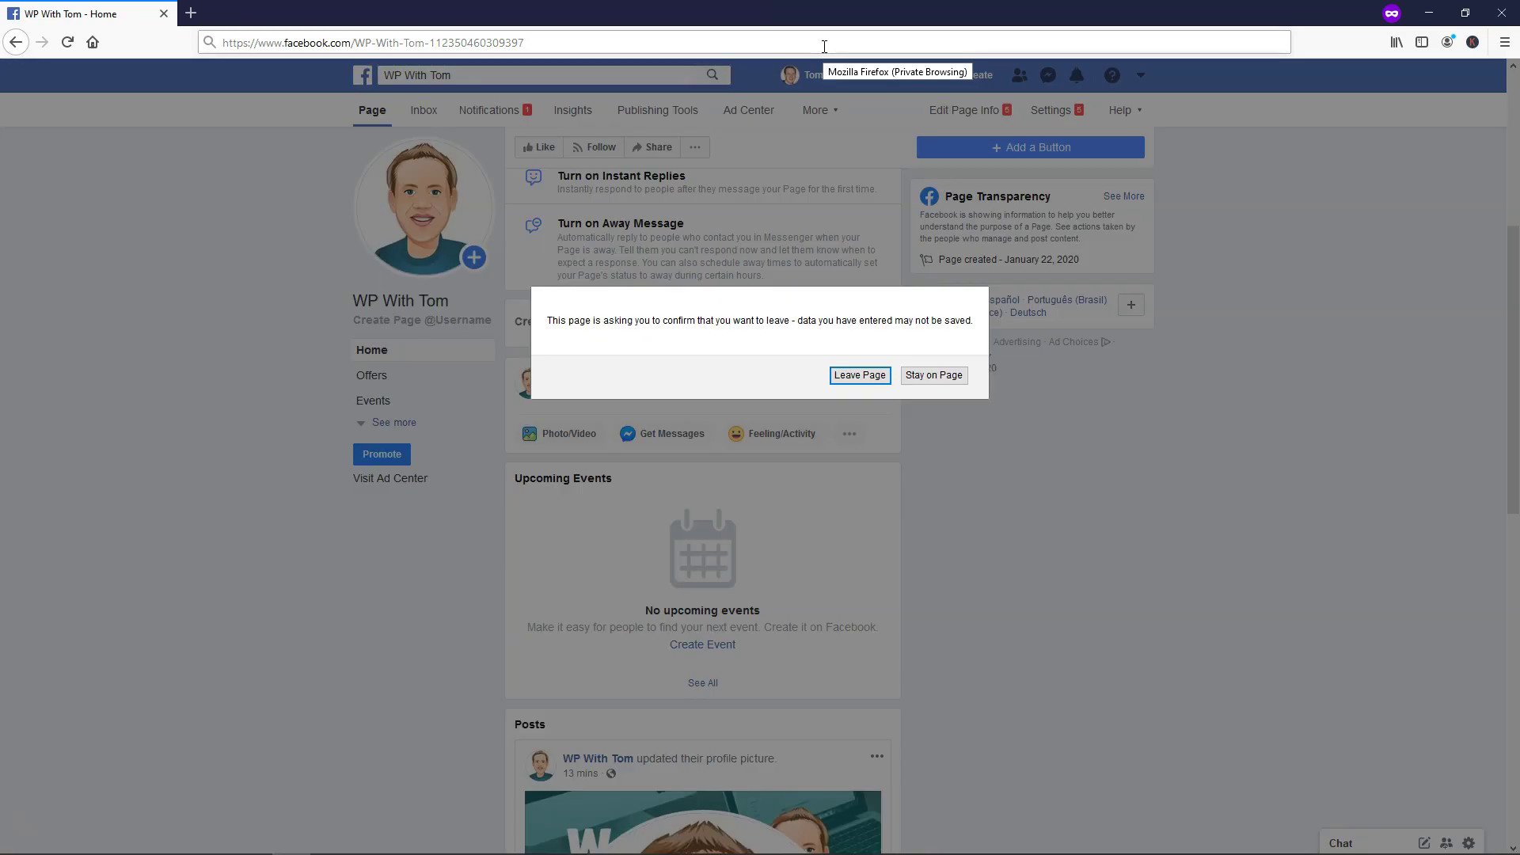
pyautogui.click(934, 375)
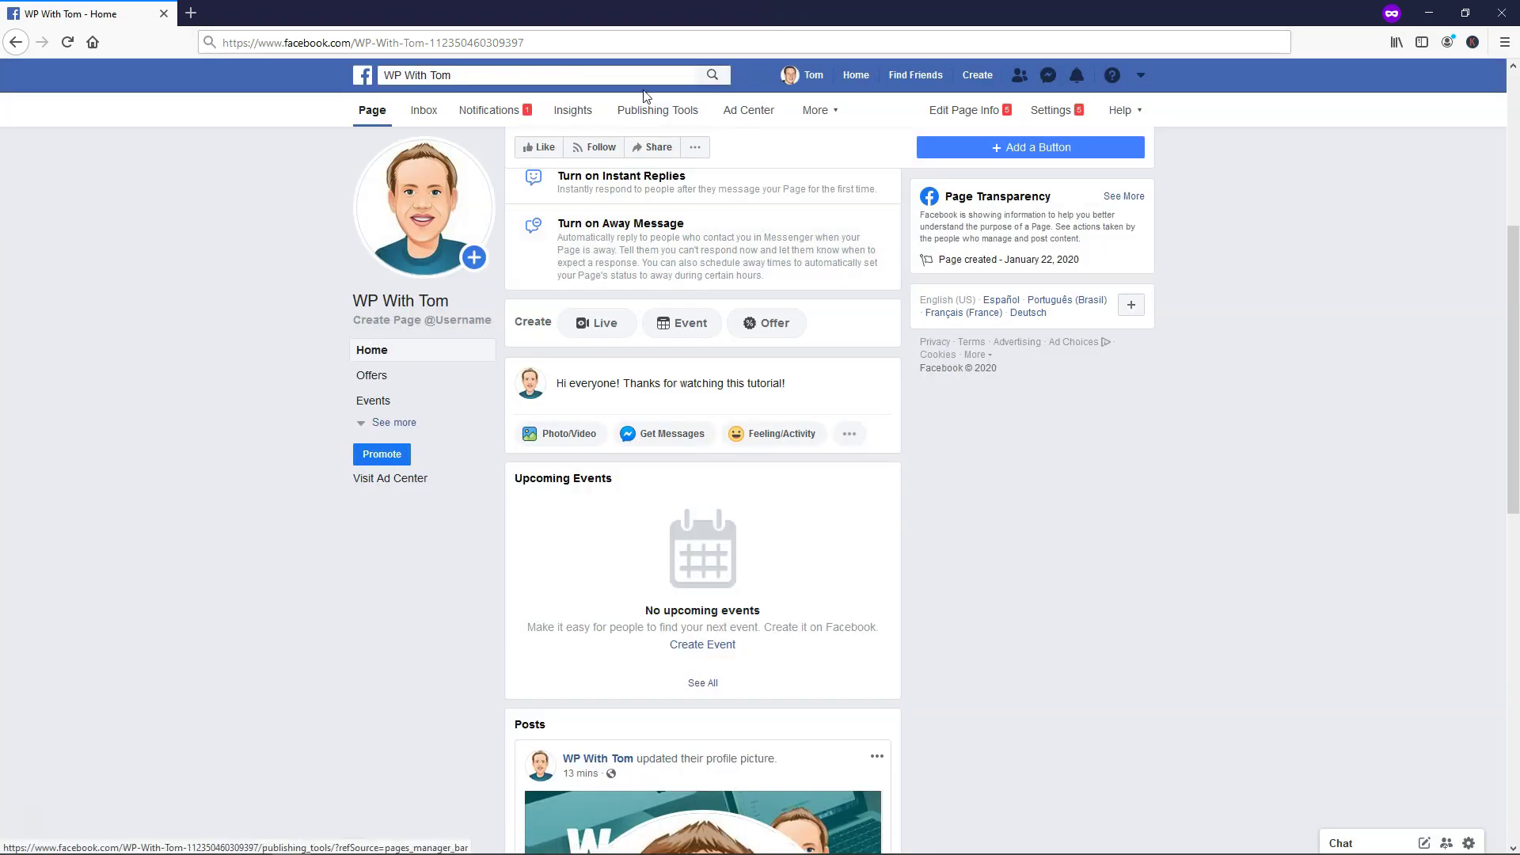
# Step: Examine the page-specific ending of the web address and the full shortened address by highlighting each
pyautogui.moveTo(598, 45); pyautogui.dragTo(354, 45)
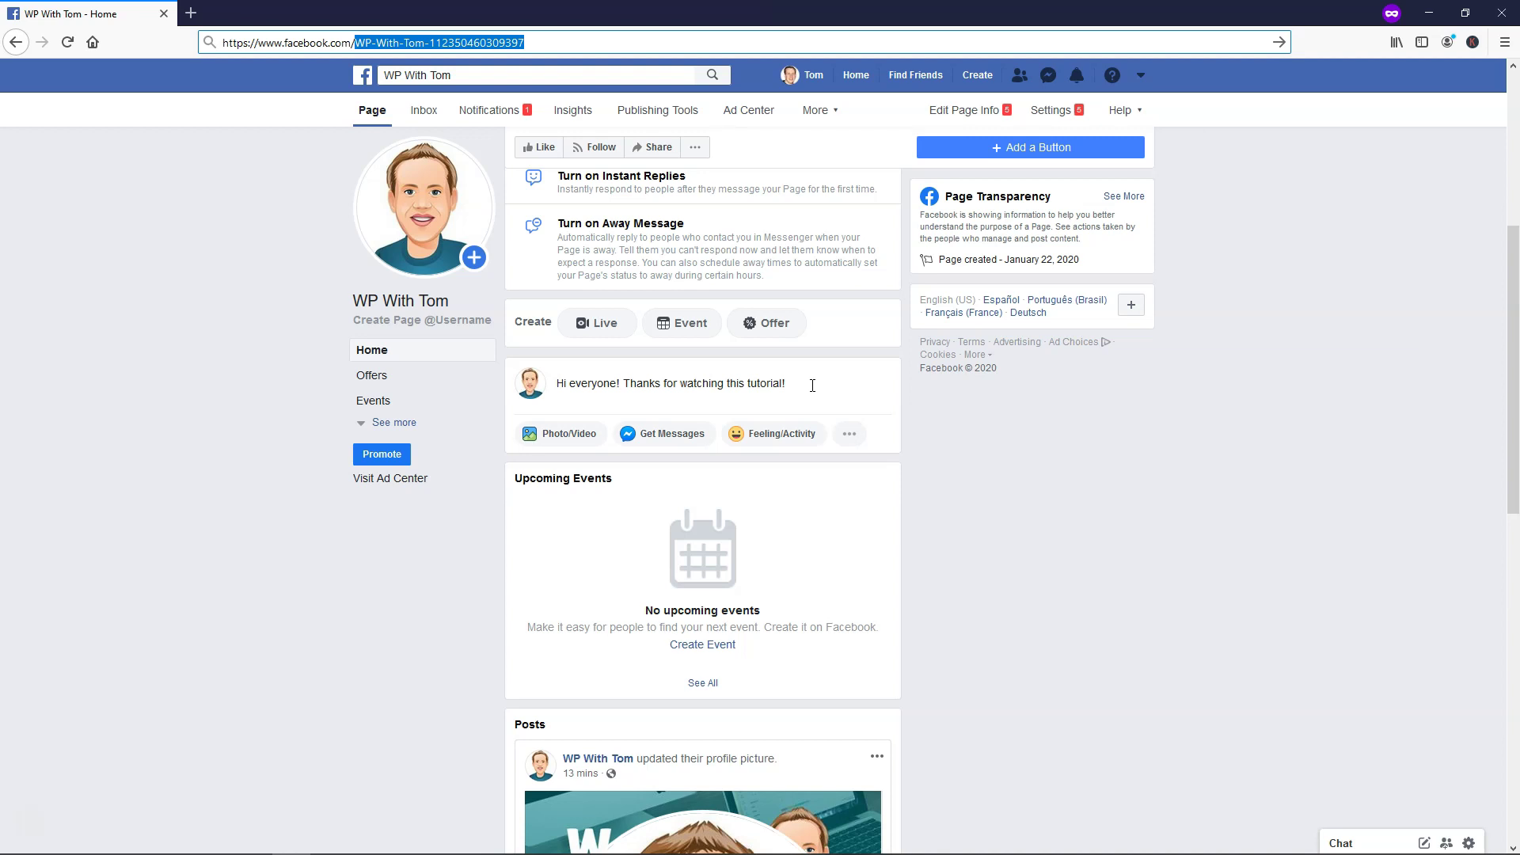
pyautogui.scroll(3, 1034, 450)
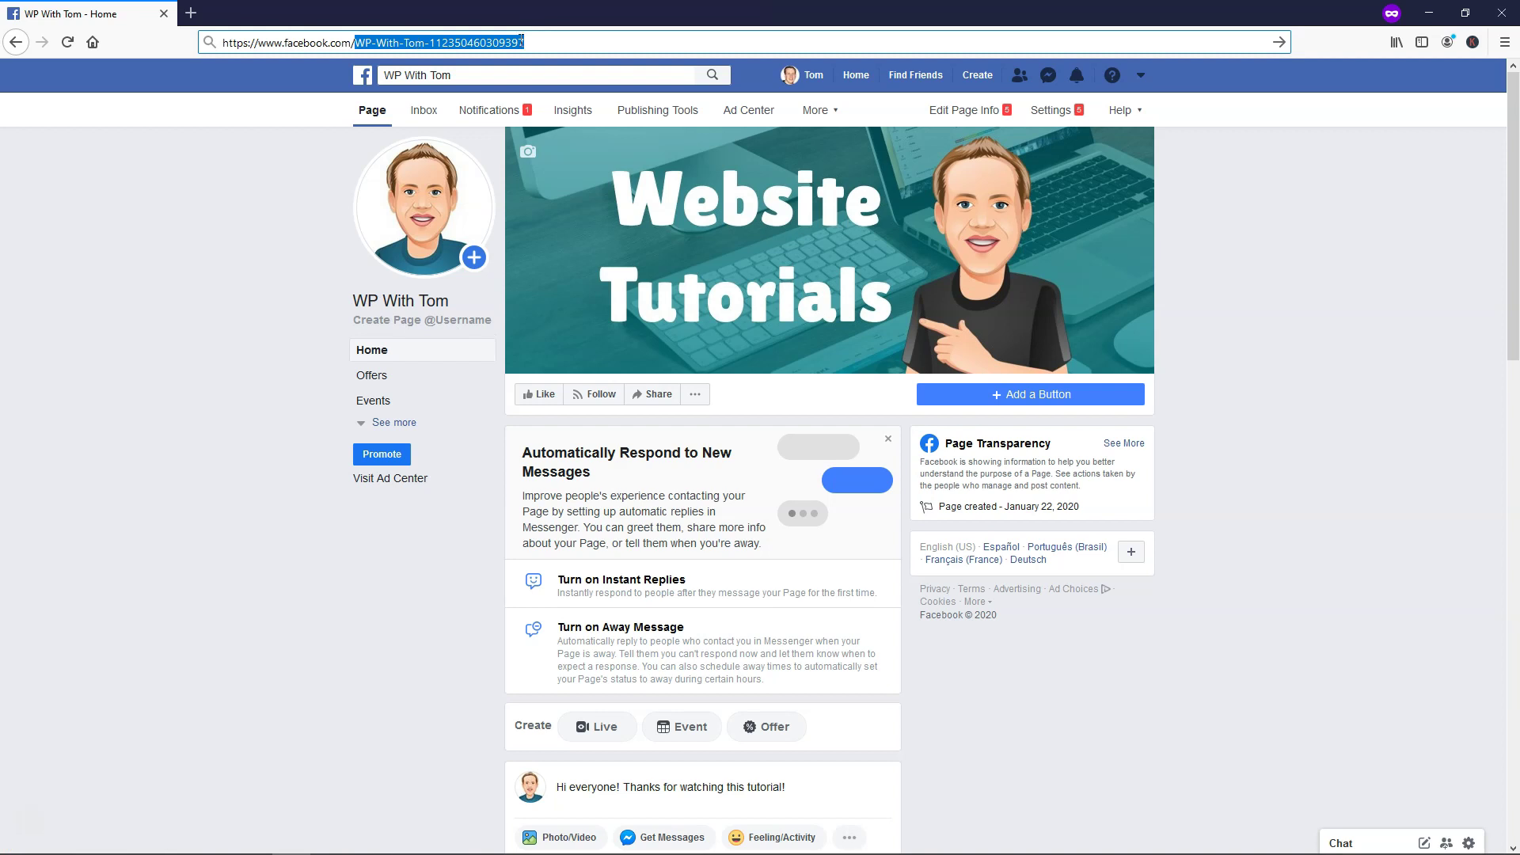
pyautogui.moveTo(524, 42); pyautogui.dragTo(222, 42)
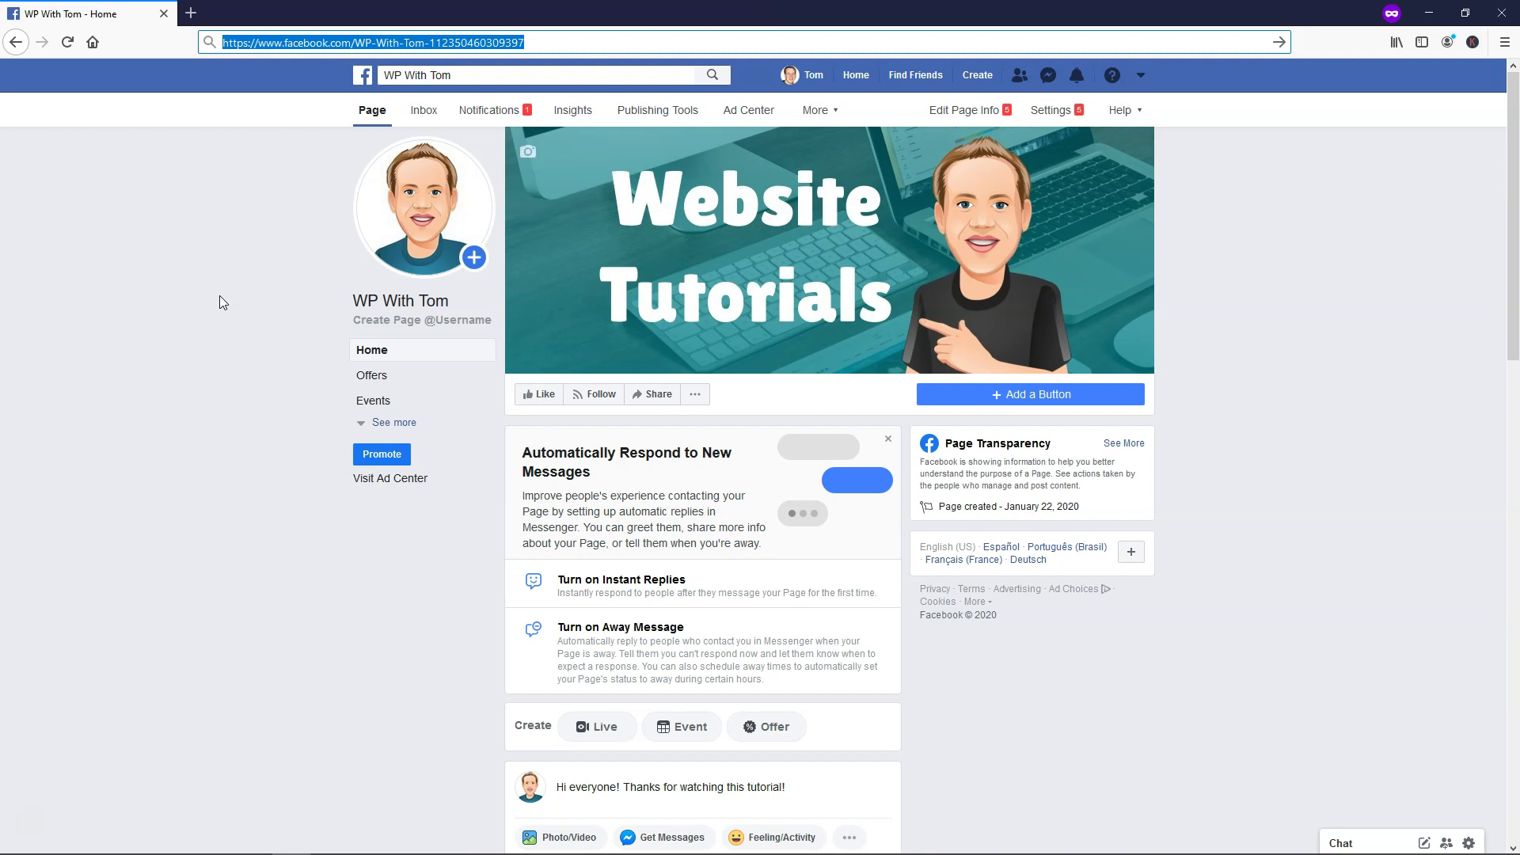
pyautogui.click(220, 296)
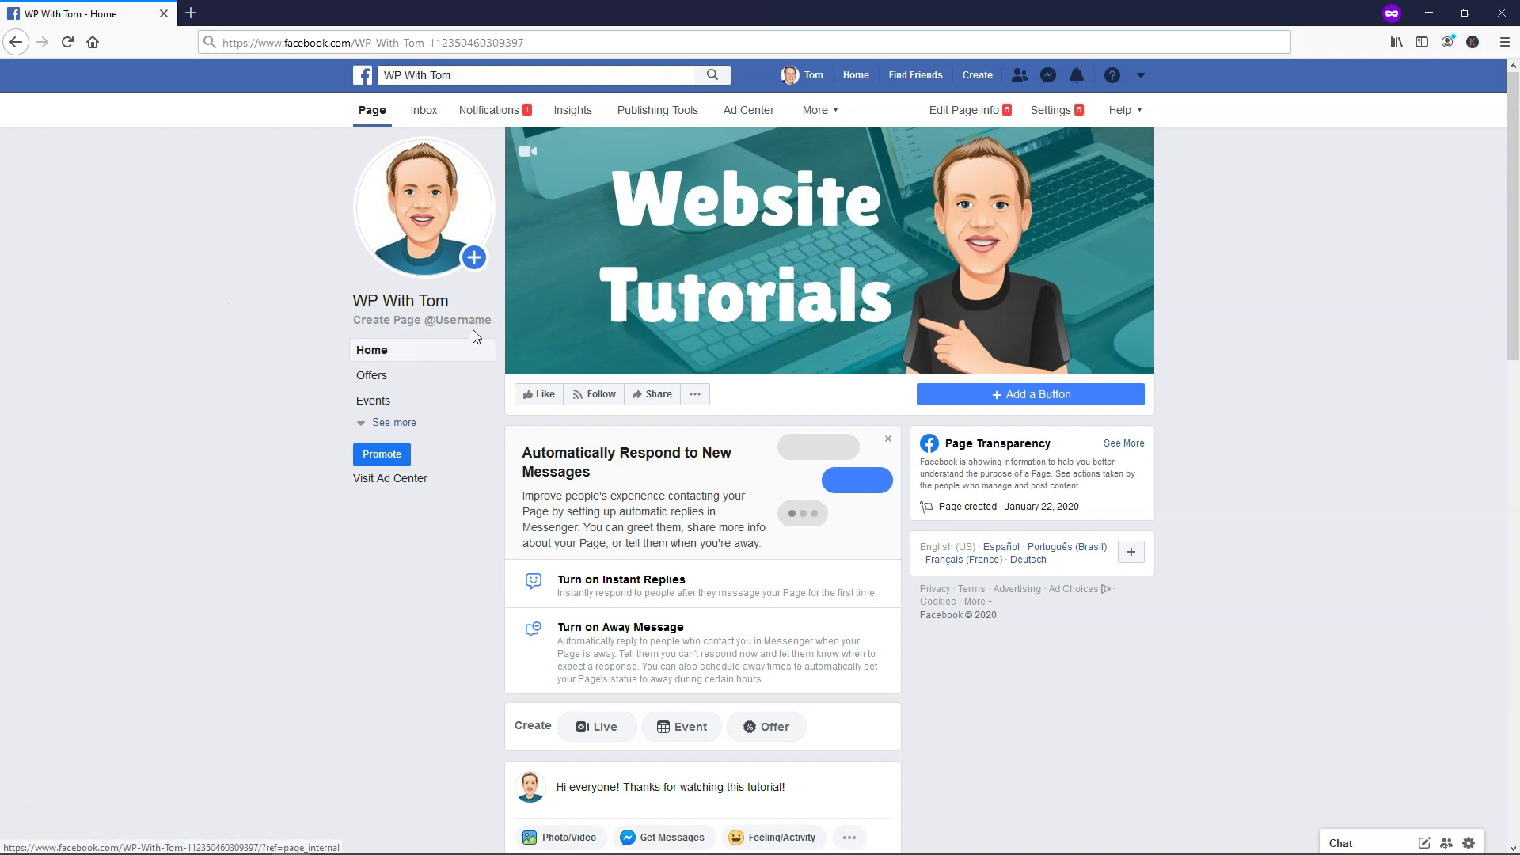